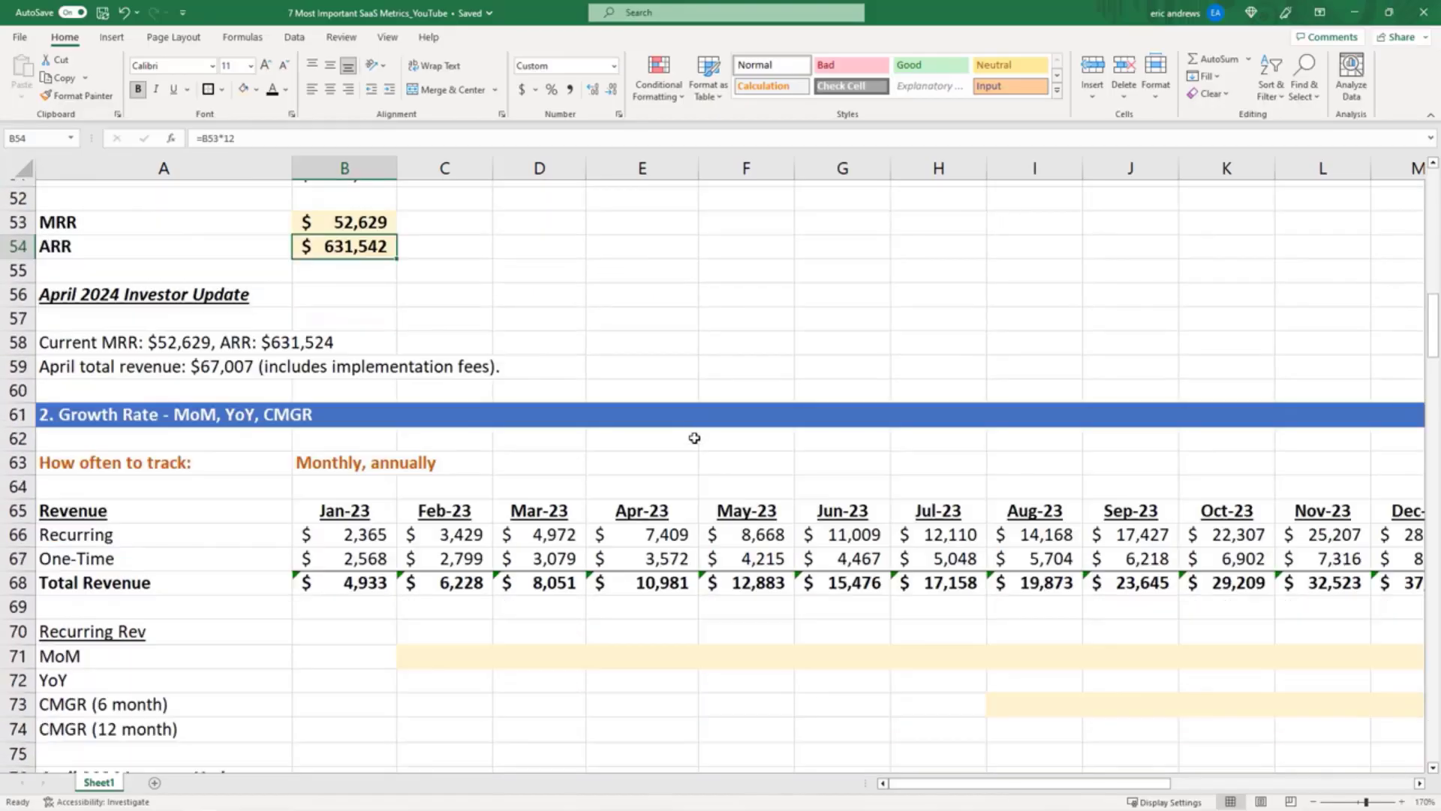
- Zoom out so the revenue rows and the Growth Rate rows are visible together
scroll(694, 437, down, 2)
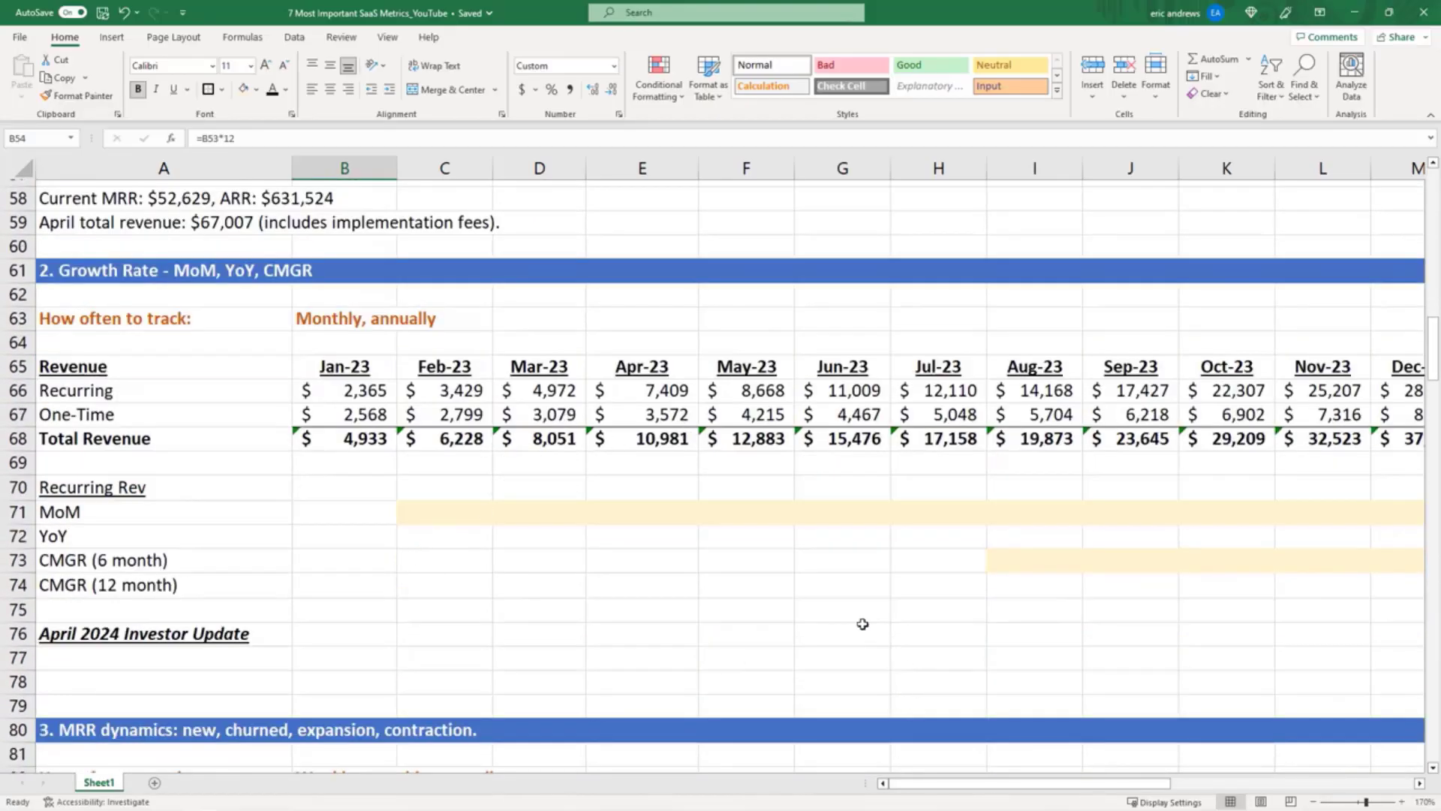
drag(863, 624, 863, 598)
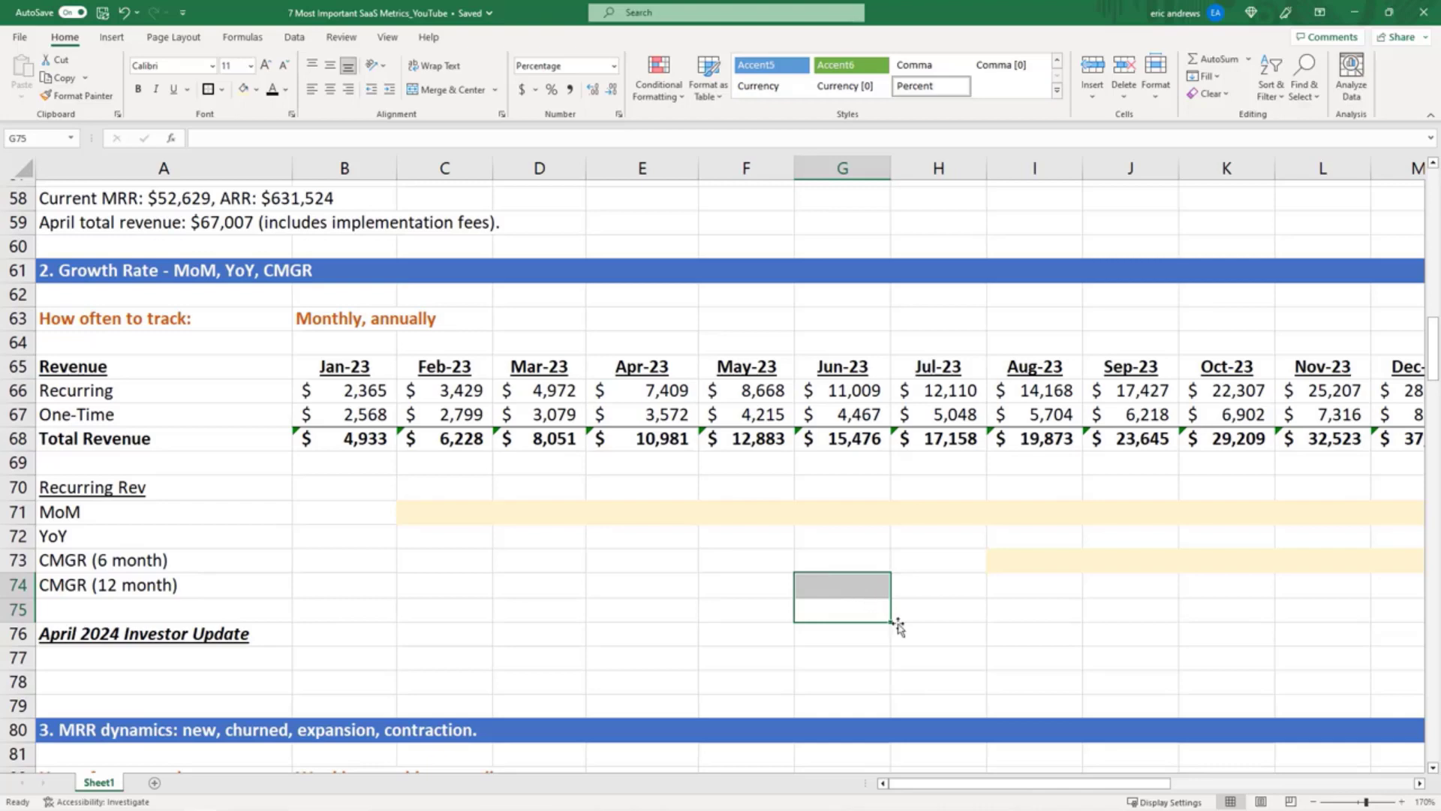
click(1314, 803)
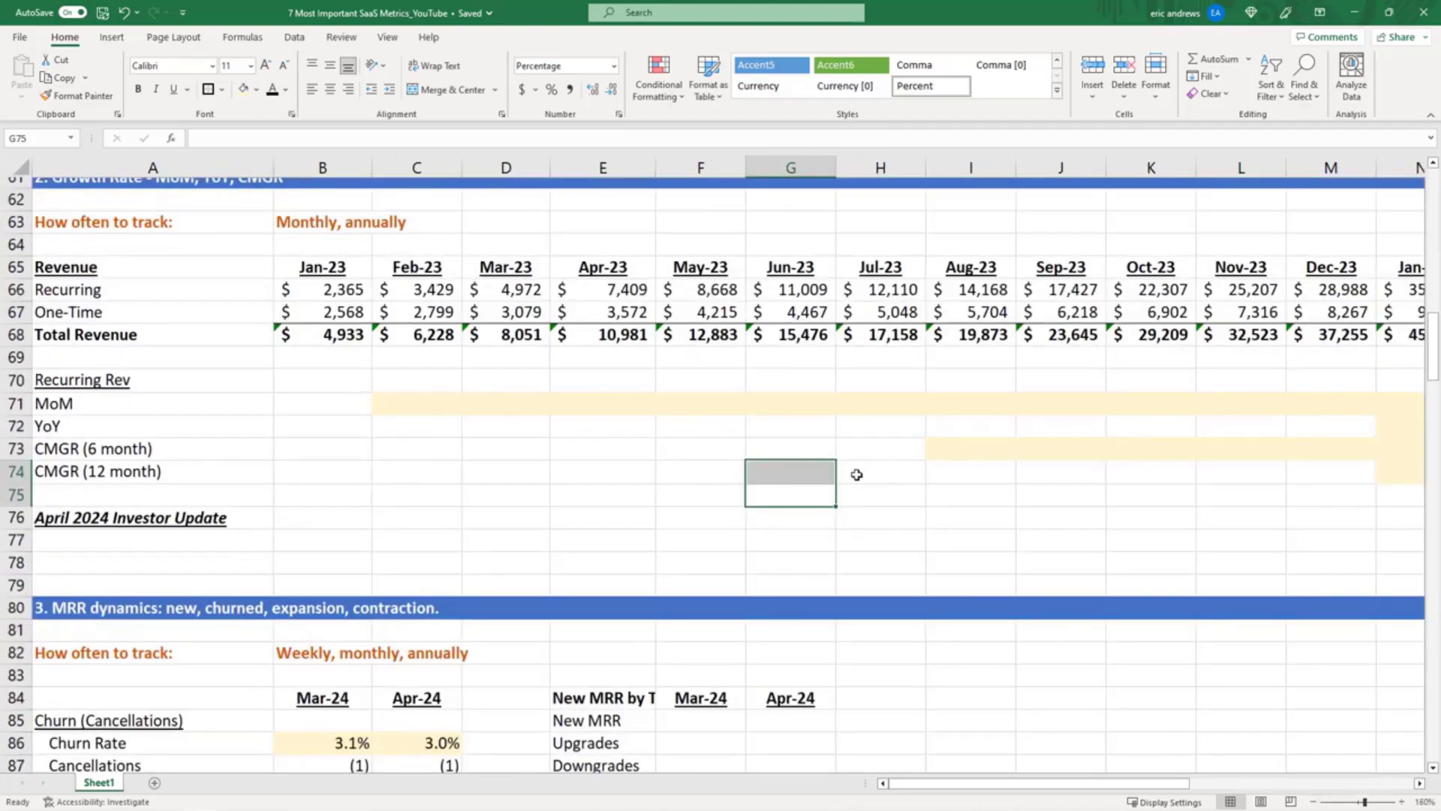
key(Up)
key(Up)
key(Up)
key(Up)
key(Up)
key(Up)
key(Down)
key(Down)
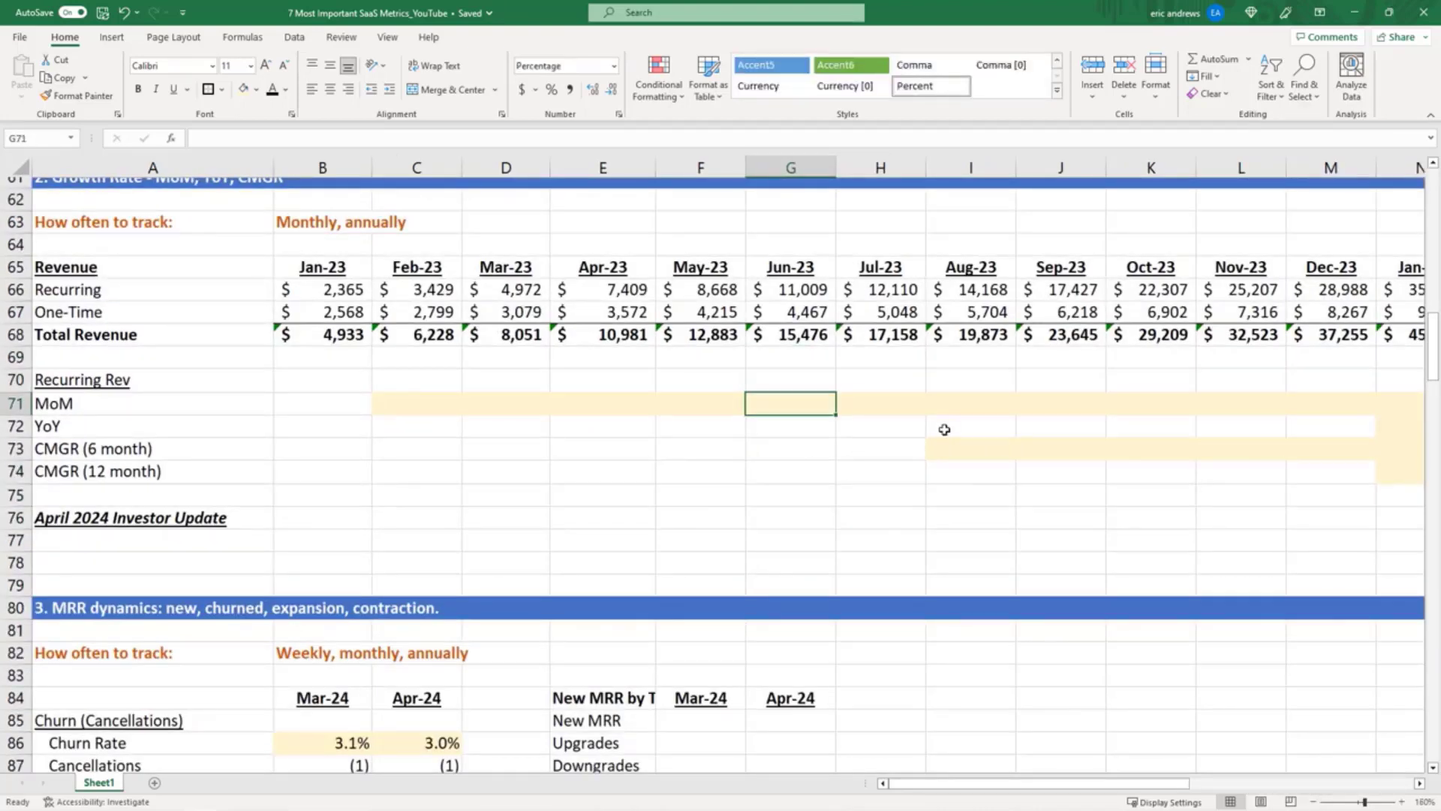
key(Down)
key(Down)
key(Down)
key(Down)
key(Down)
key(Down)
key(Down)
key(Down)
key(Up)
key(Up)
key(Up)
key(Up)
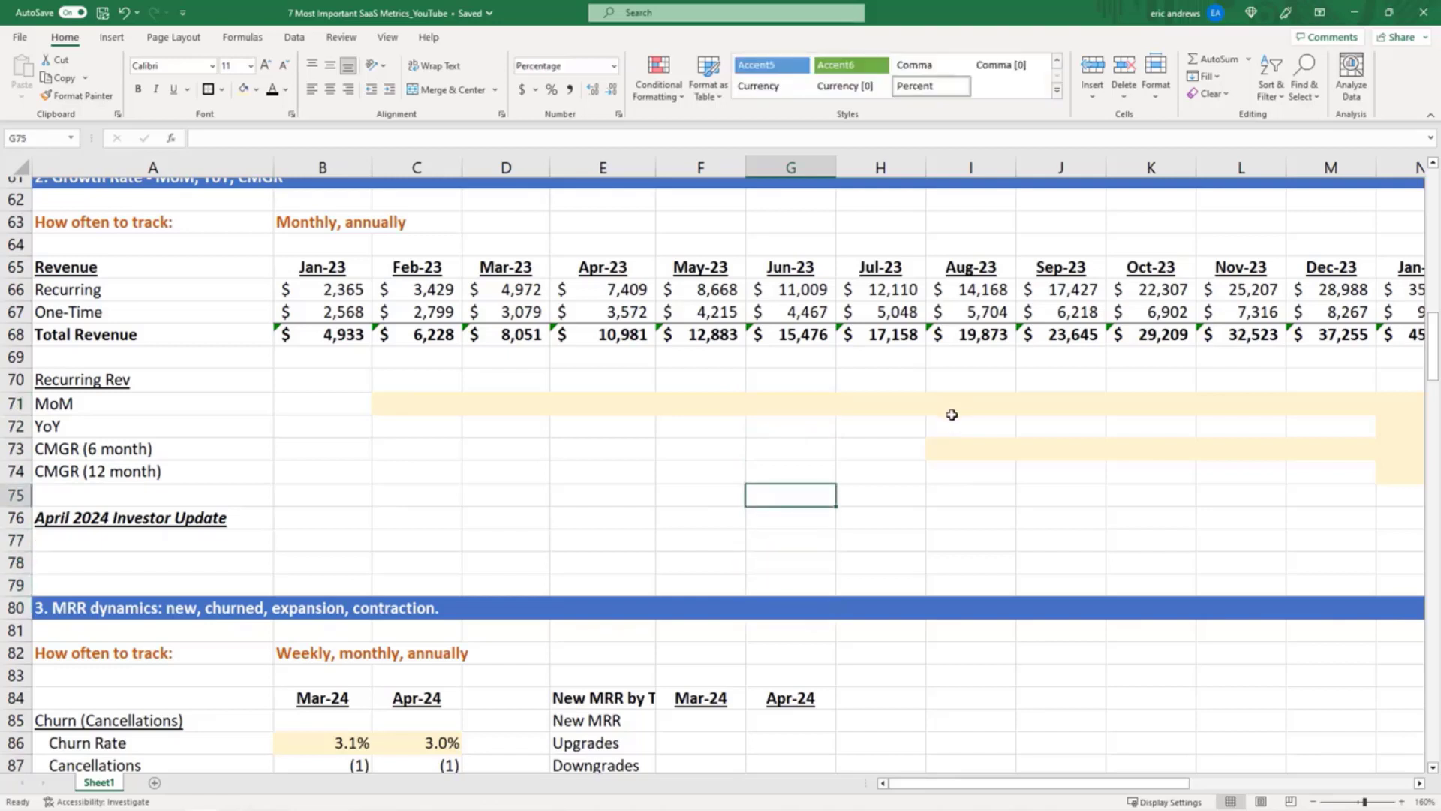
key(Left)
key(Left)
key(Left)
key(Left)
key(Up)
key(Up)
key(Up)
key(Up)
key(Up)
key(Up)
key(Up)
key(Up)
key(Up)
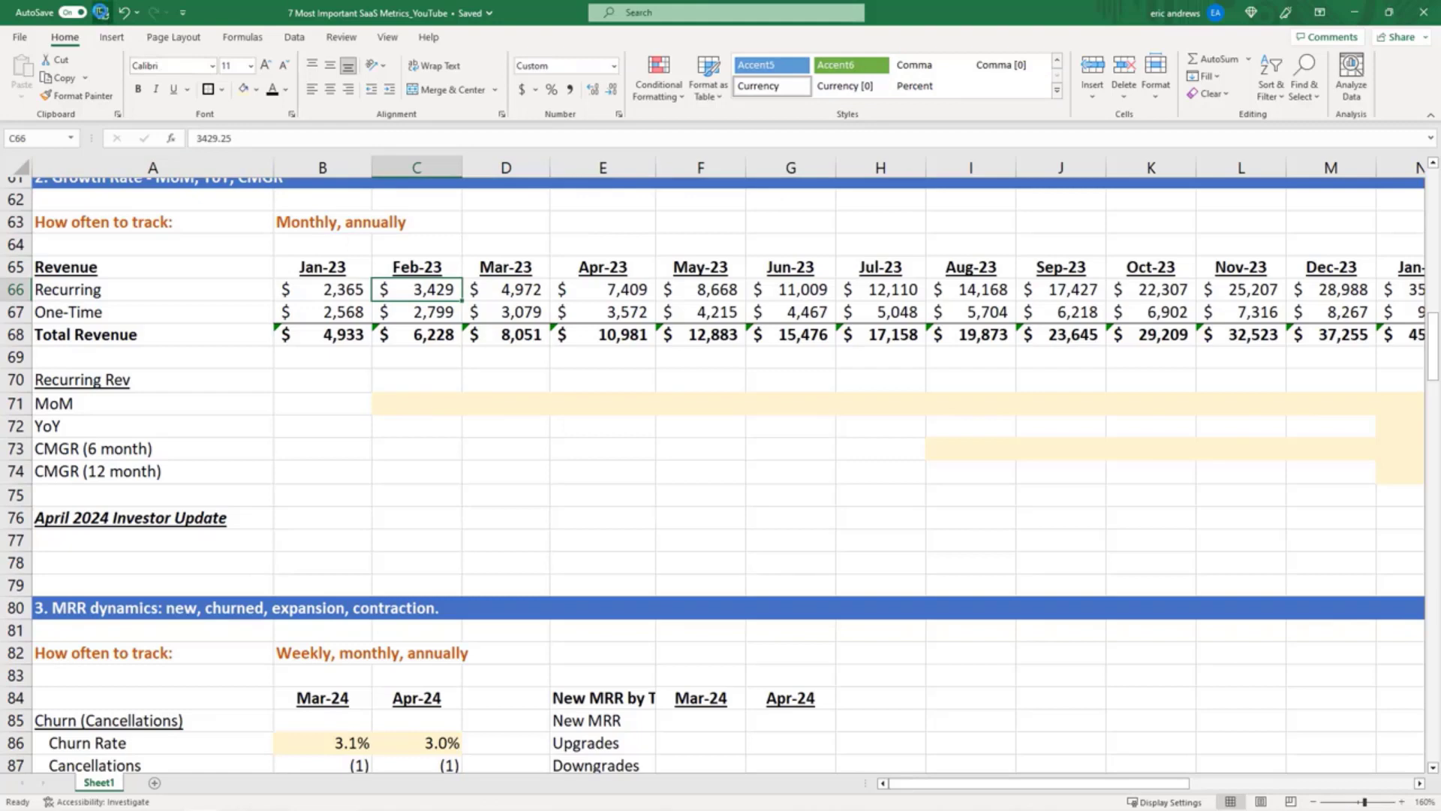
key(Down)
key(Down)
key(Down)
key(Down)
- Review the Monthly, annually tracking frequency and the MoM, YoY and CMGR row labels
key(Down)
key(Down)
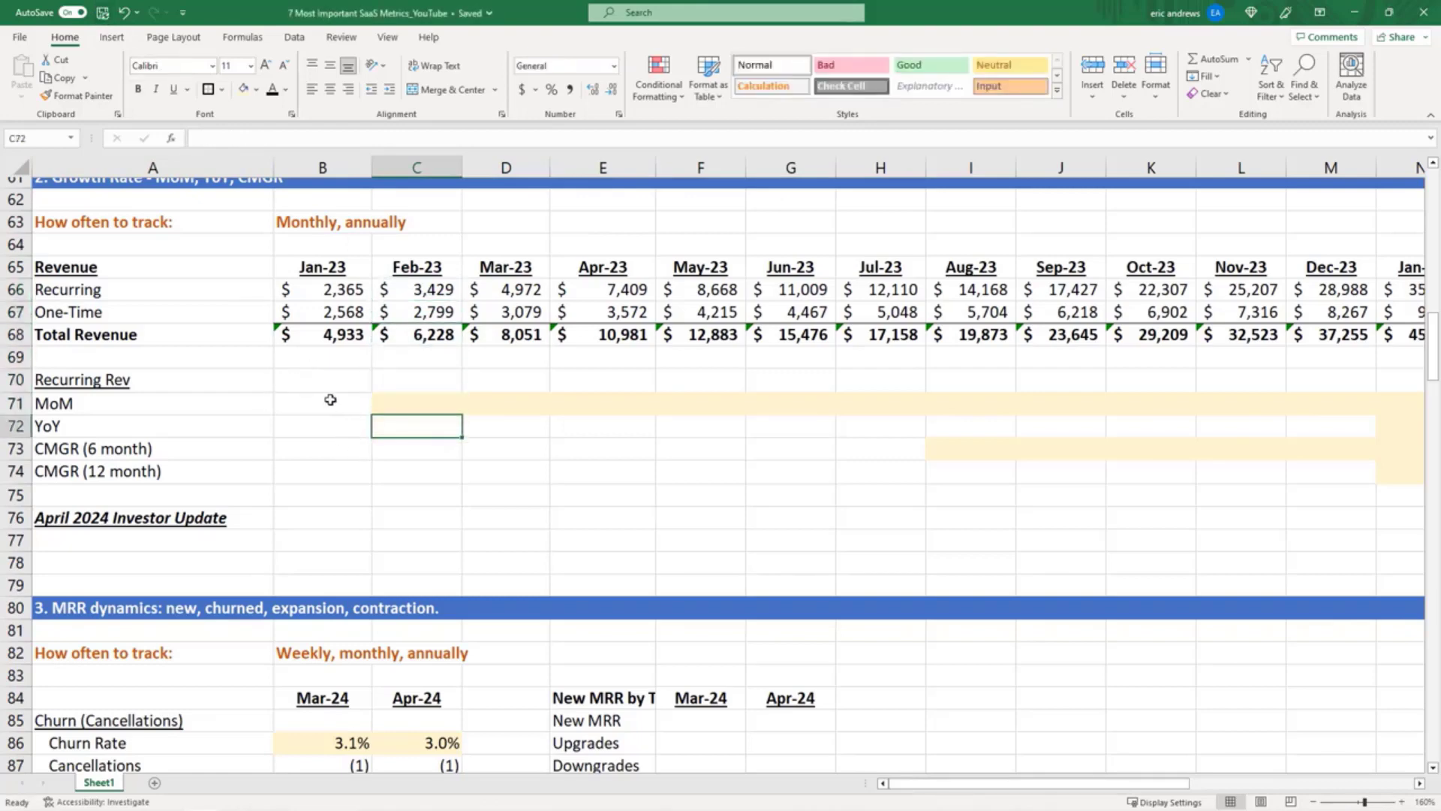
scroll(332, 400, up, 3)
click(300, 419)
key(Down)
key(Down)
key(Down)
key(Down)
key(Down)
key(Down)
key(Down)
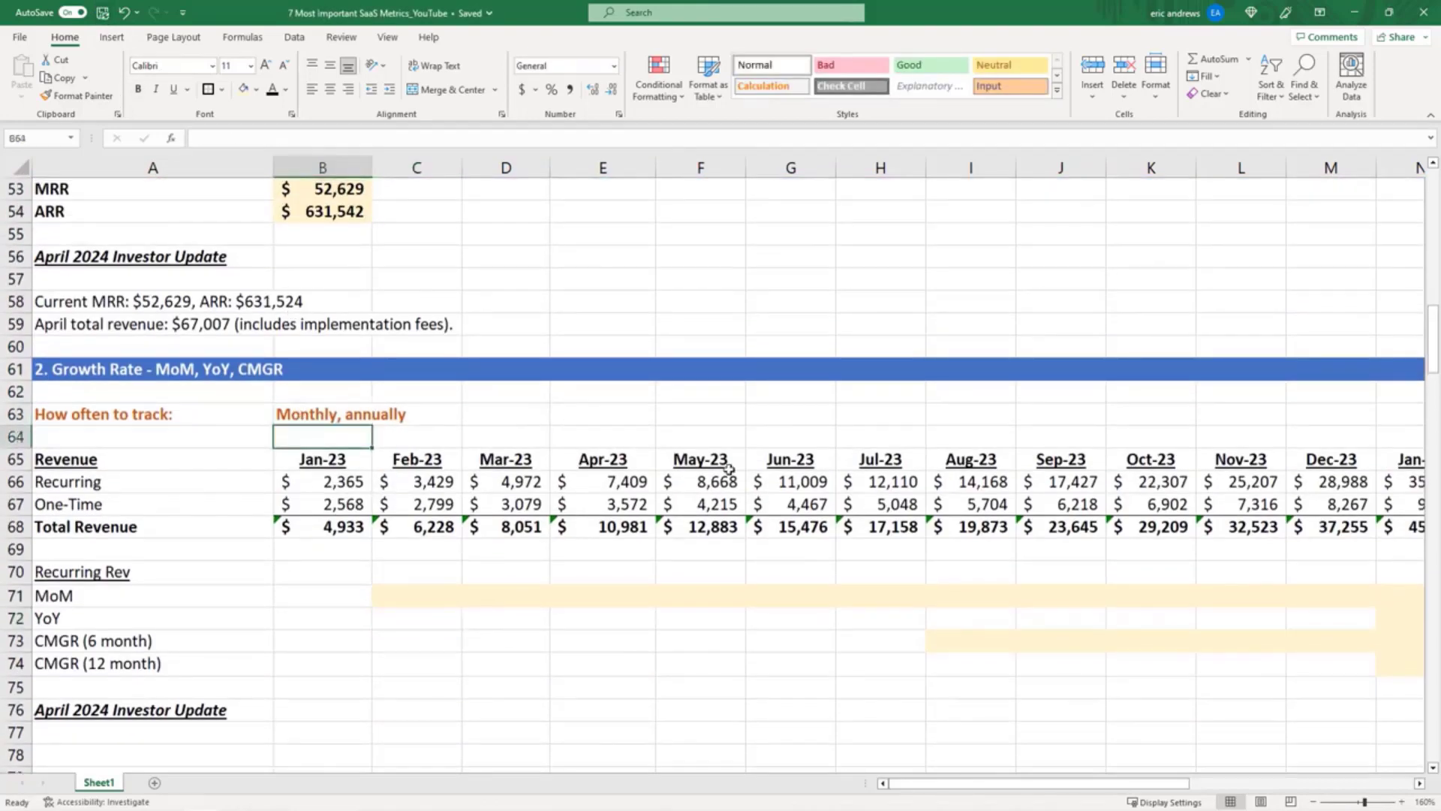
scroll(788, 428, down, 2)
key(Down)
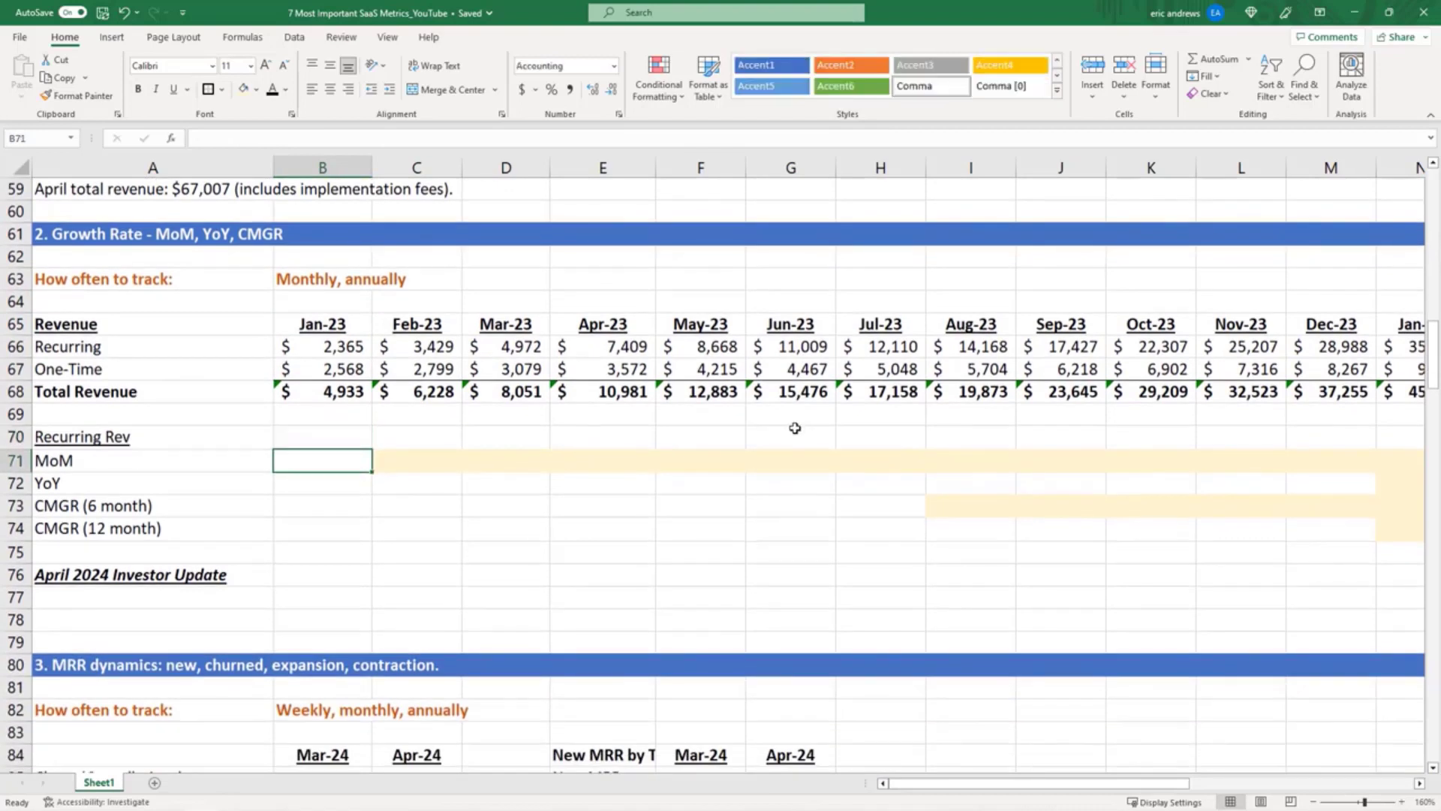
key(Down)
key(Up)
key(Right)
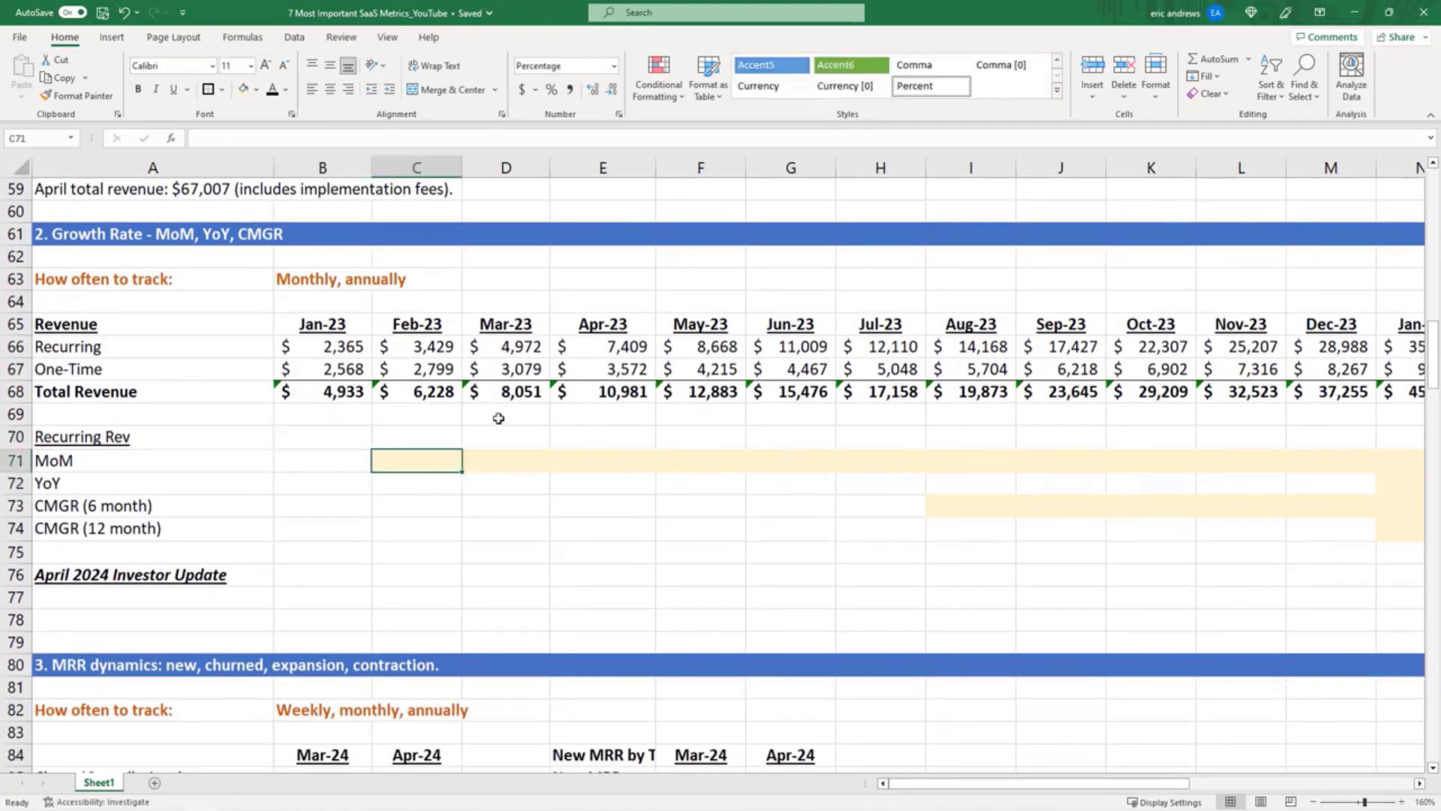
click(68, 459)
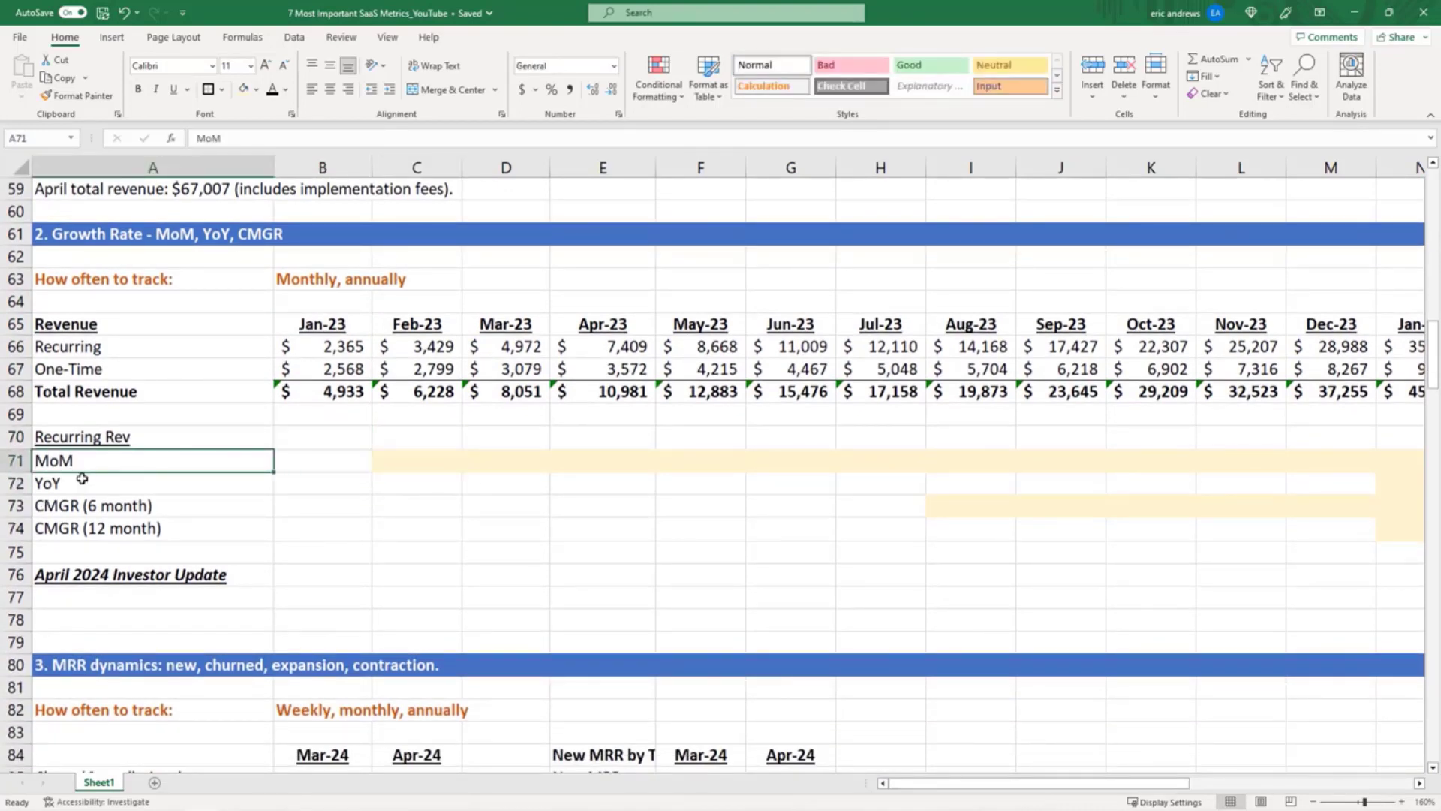
click(80, 485)
drag(85, 505, 86, 526)
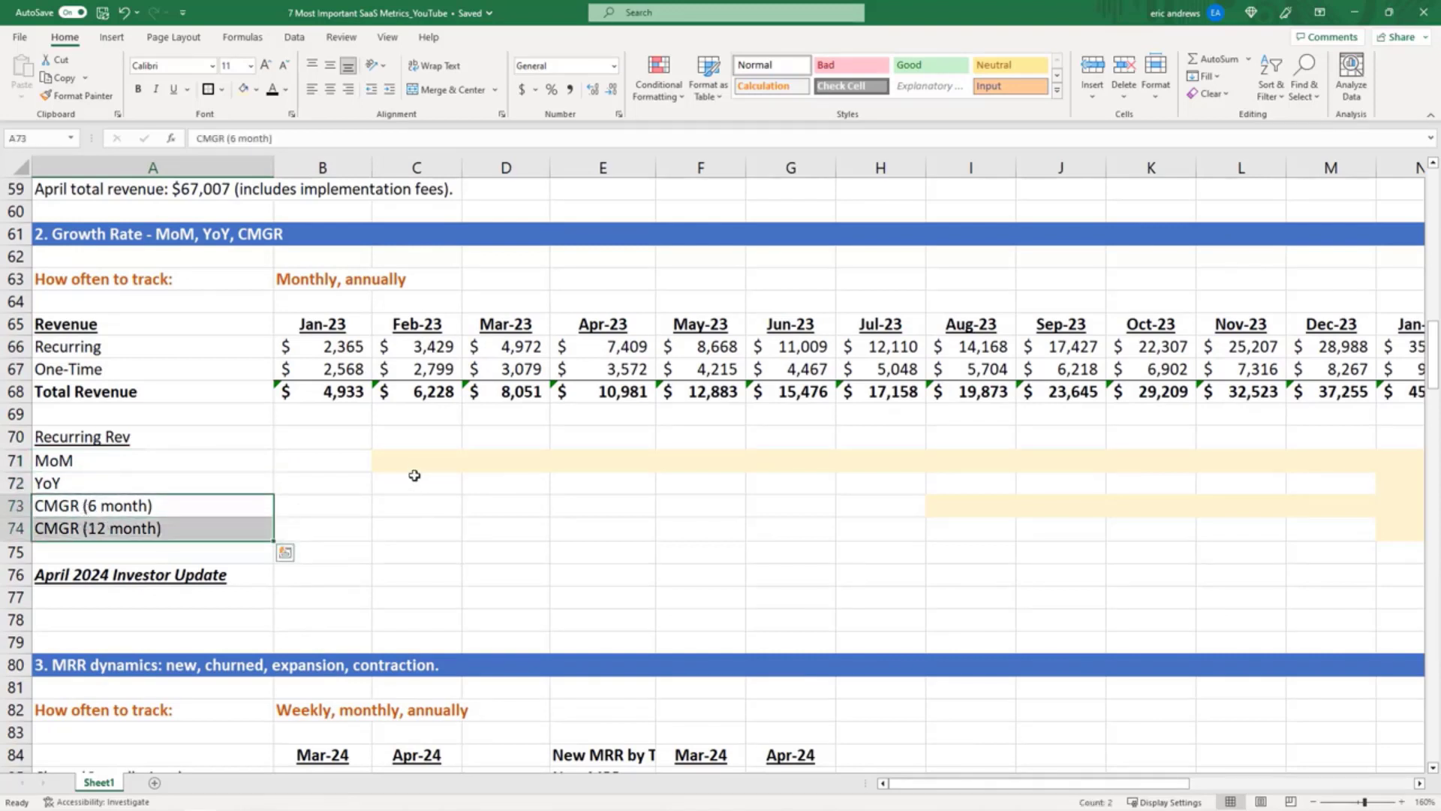
- Enter =C66/B66-1 in the Feb-23 MoM cell, giving 45%
click(396, 457)
text(=)
click(418, 344)
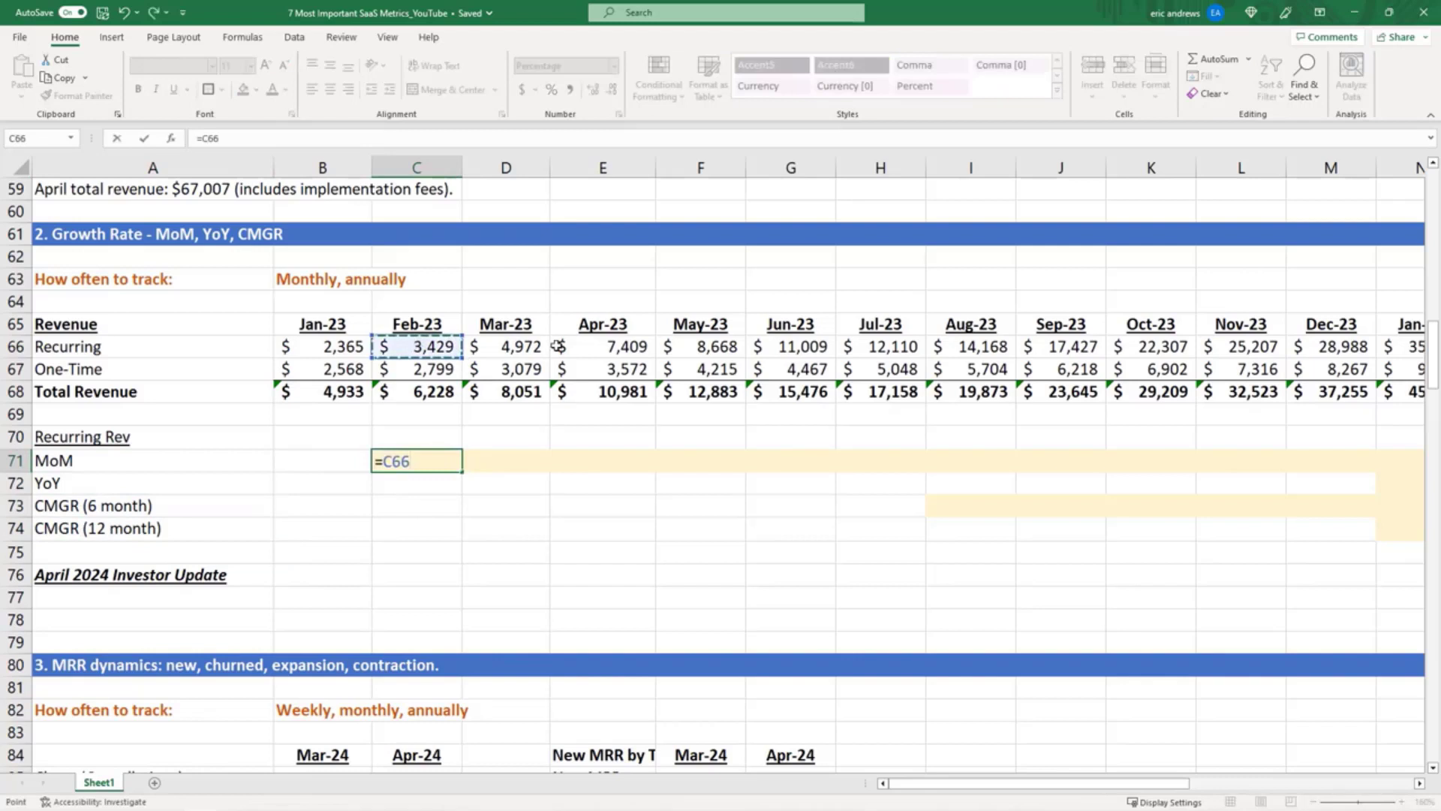
text(/)
click(330, 347)
text(-1)
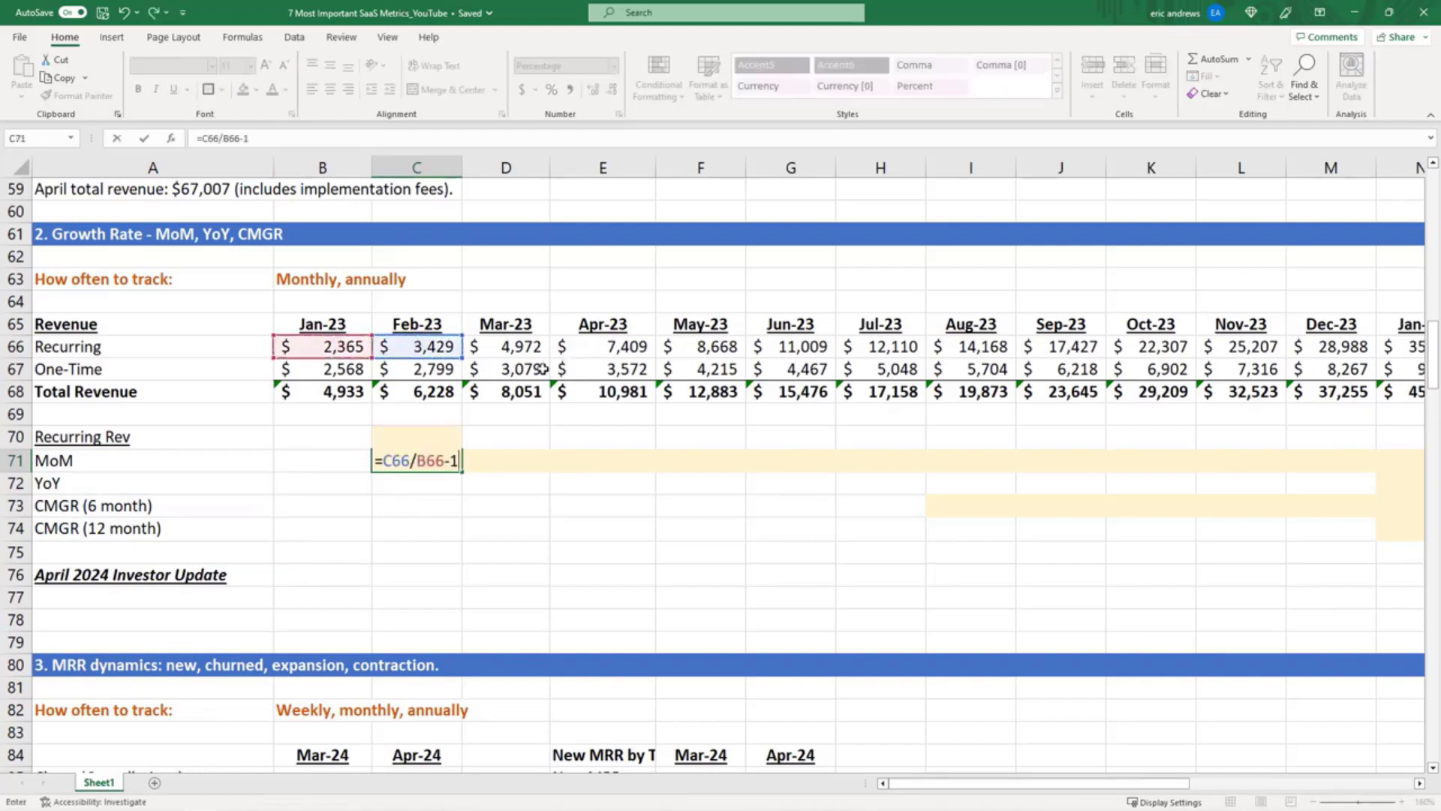
key(Return)
- Copy the MoM formula across the row through Dec-24 and check the results
click(328, 345)
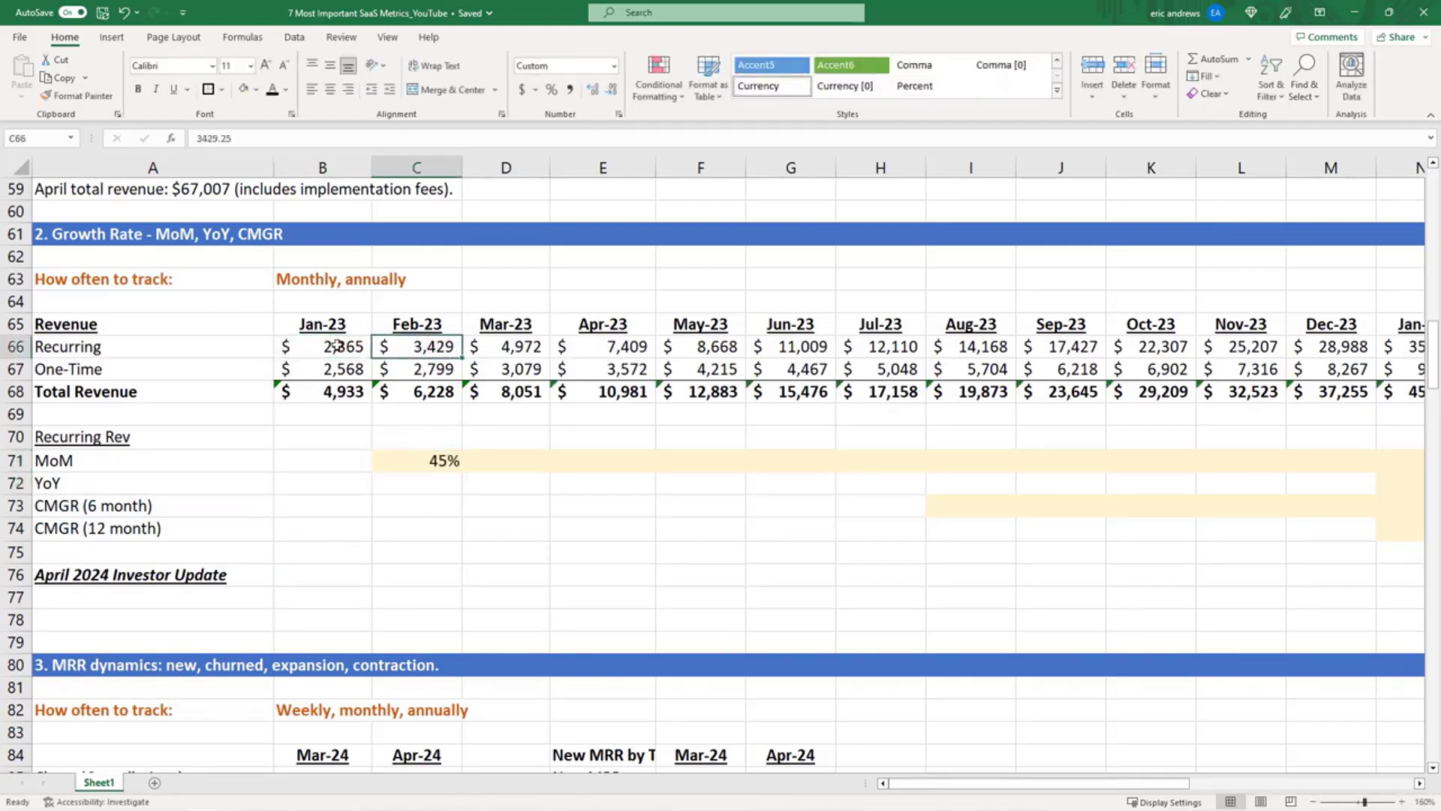
click(425, 461)
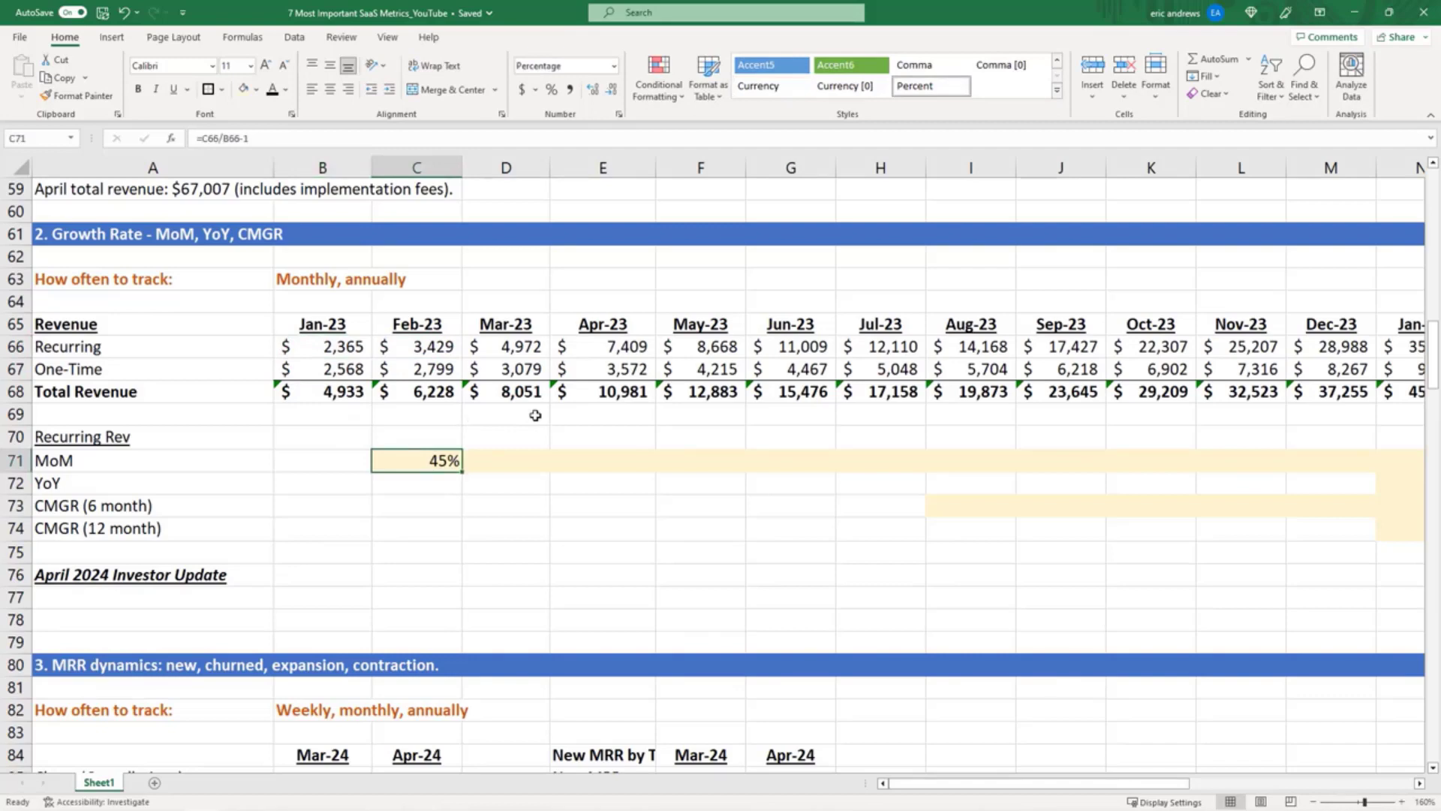
key(ctrl+c)
key(shift+Right)
key(shift+Right)
key(shift+Right)
key(shift+Right)
key(shift+Right)
key(shift+Right)
key(shift+Right)
key(shift+Right)
key(shift+Right)
key(shift+Right)
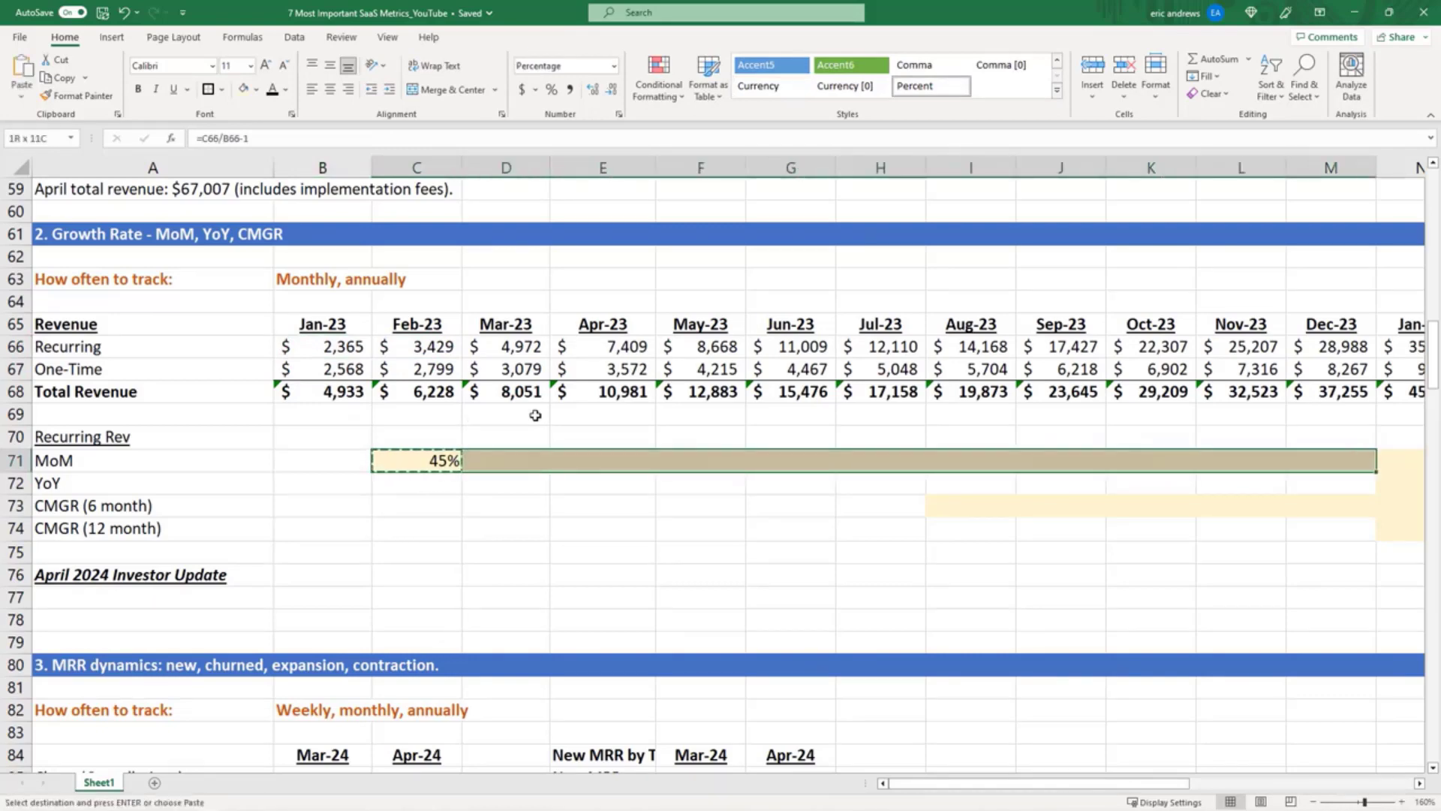
key(shift+Right)
key(shift+Right)
key(shift+Right)
key(shift+Right)
key(shift+Right)
key(shift+Right)
key(shift+Right)
key(shift+Right)
key(shift+Right)
key(shift+Right)
key(shift+Right)
key(shift+Right)
key(shift+Right)
key(shift+Left)
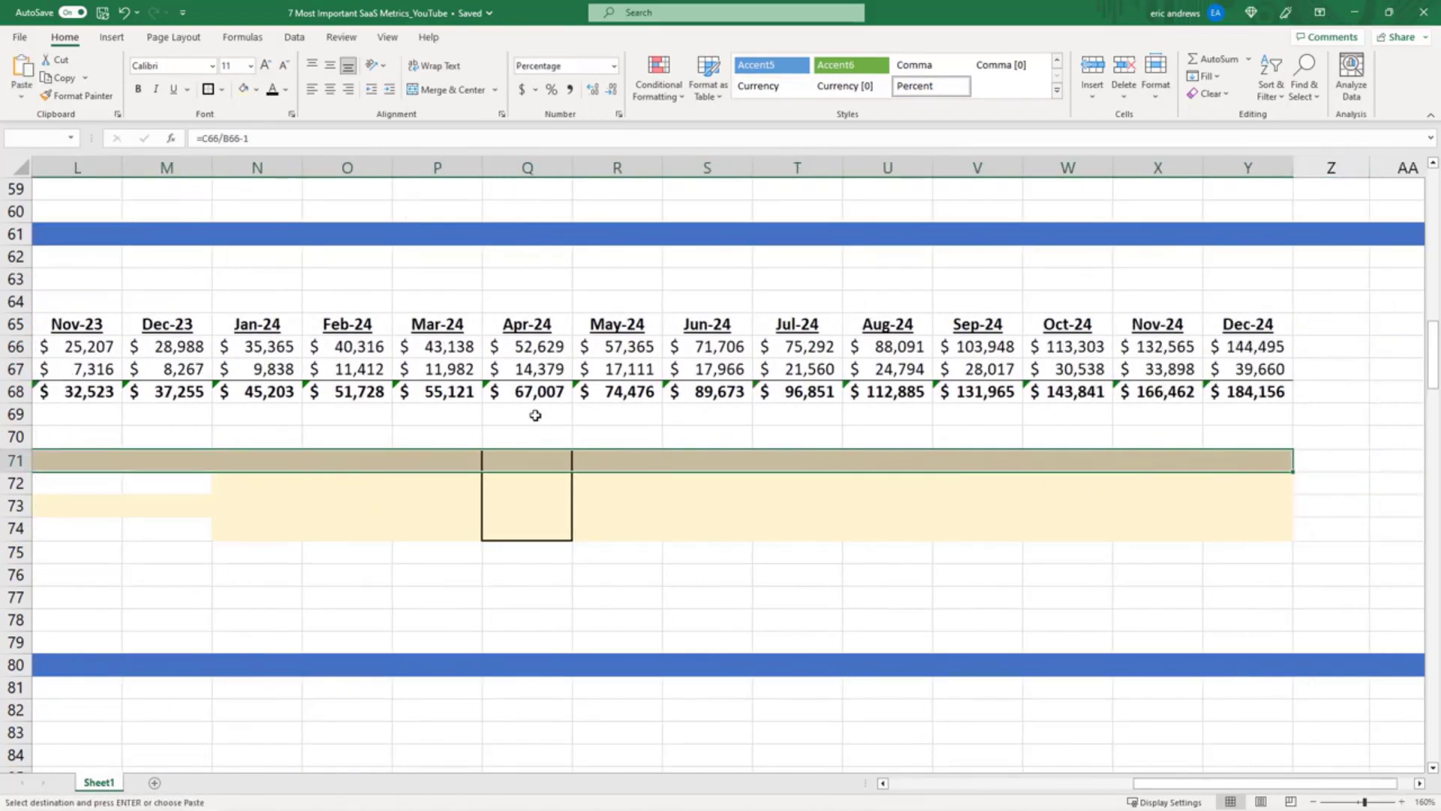
key(Return)
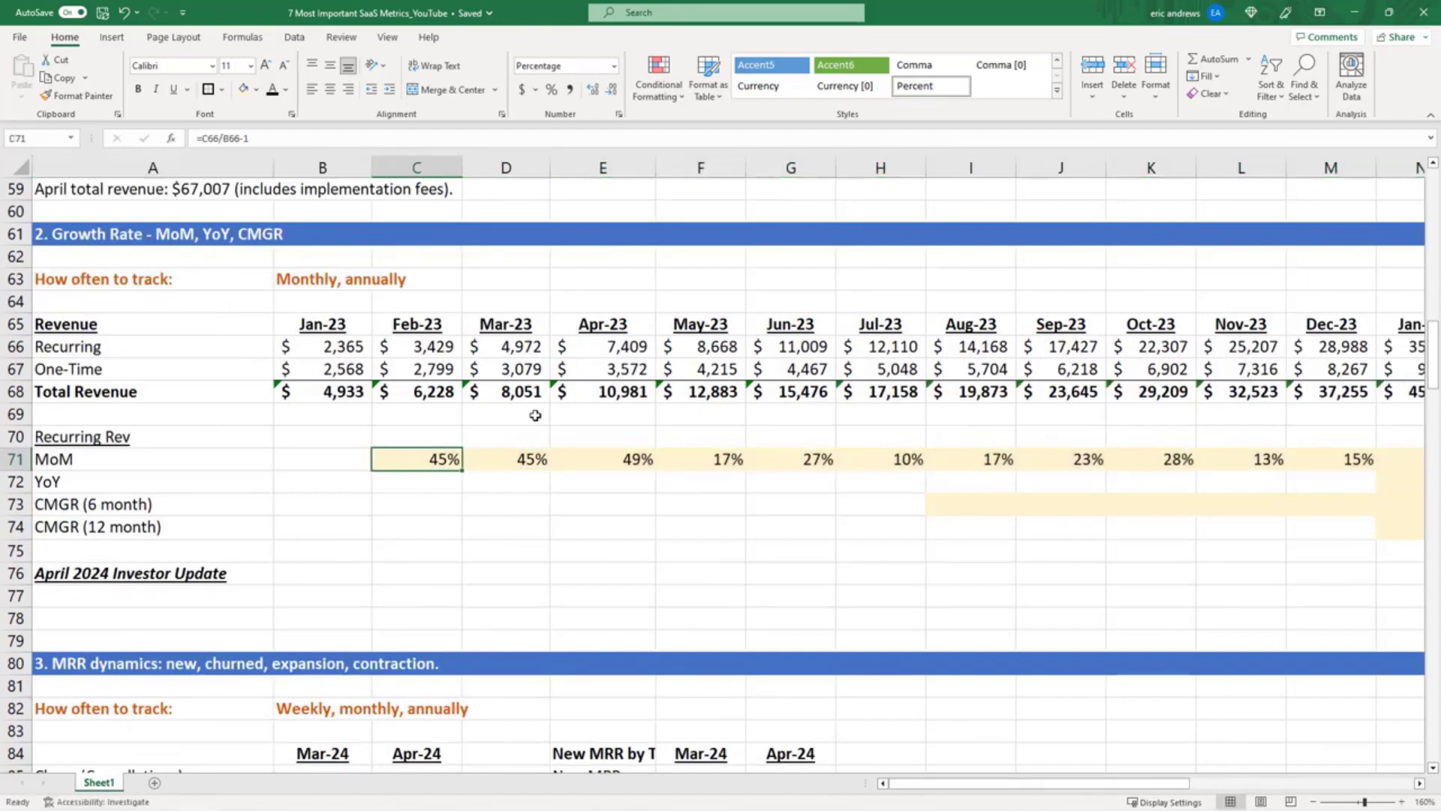
key(shift+Right)
key(shift+Right)
key(shift+Right)
key(shift+Right)
key(shift+Right)
key(shift+Right)
key(shift+Right)
key(shift+Right)
key(shift+Right)
key(shift+Right)
key(shift+Right)
key(shift+Right)
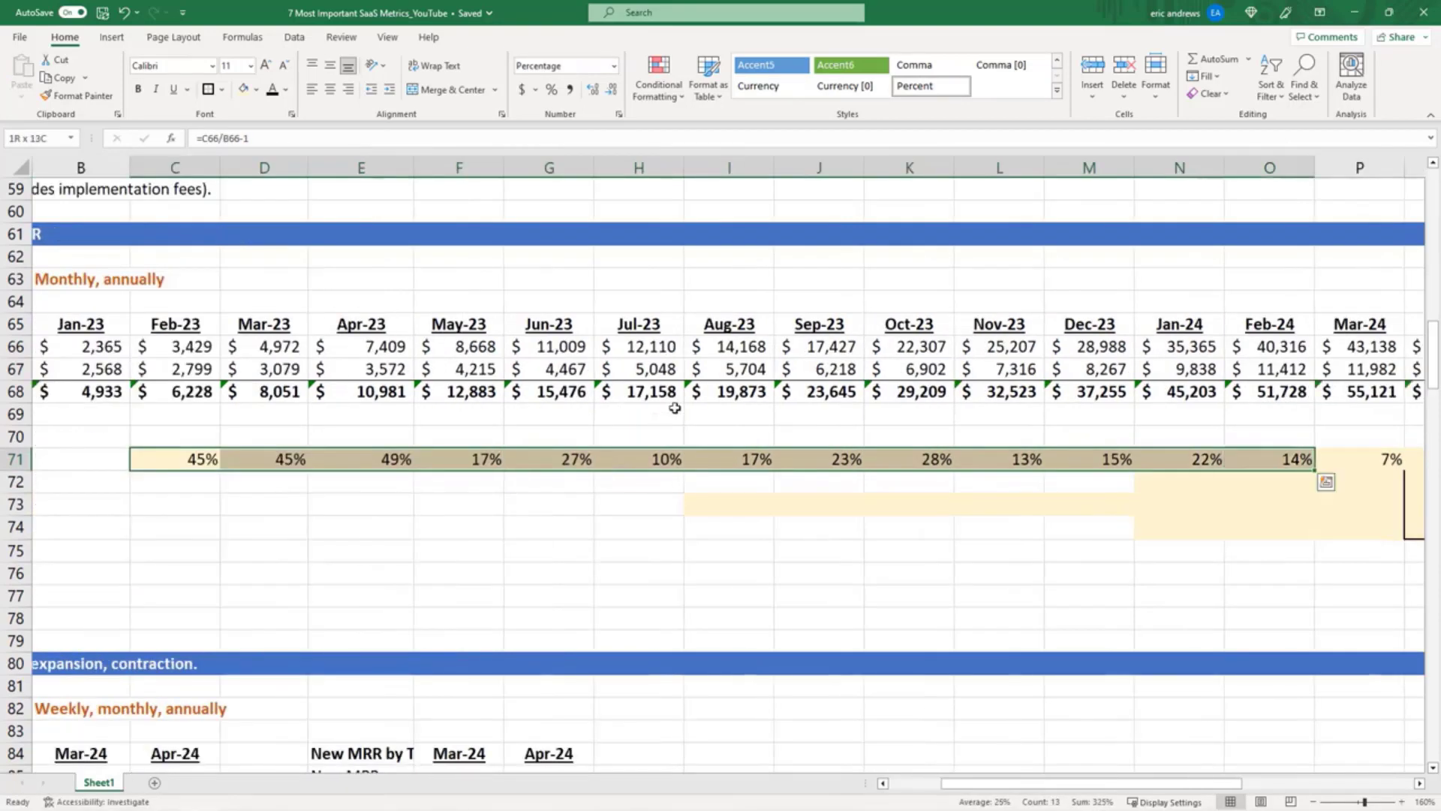
scroll(705, 443, right, 2)
click(1277, 323)
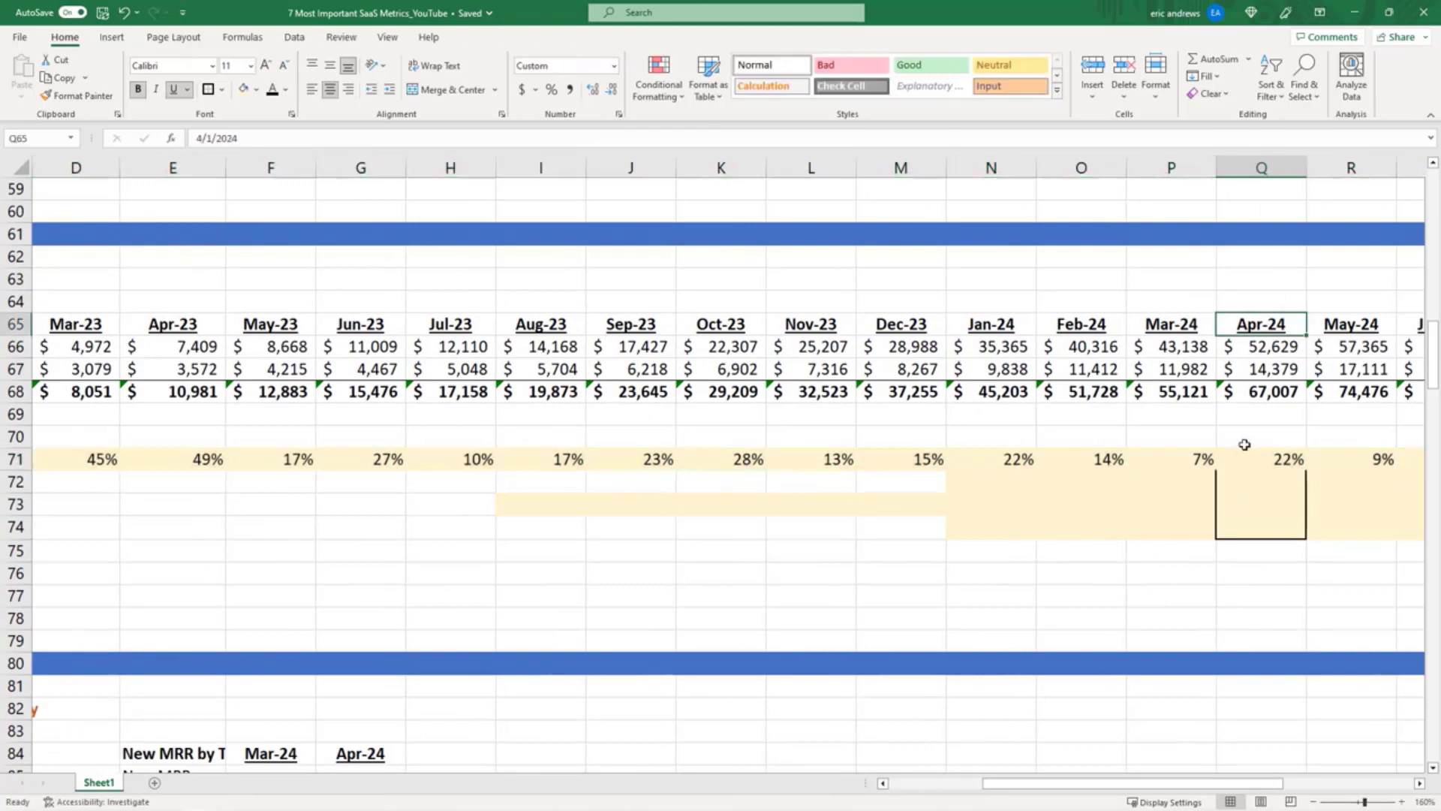
click(1246, 450)
click(1374, 458)
drag(1396, 469, 1351, 450)
key(Left)
key(Left)
key(Left)
key(Left)
key(Left)
key(Left)
key(Left)
key(Left)
key(Left)
key(Left)
key(Left)
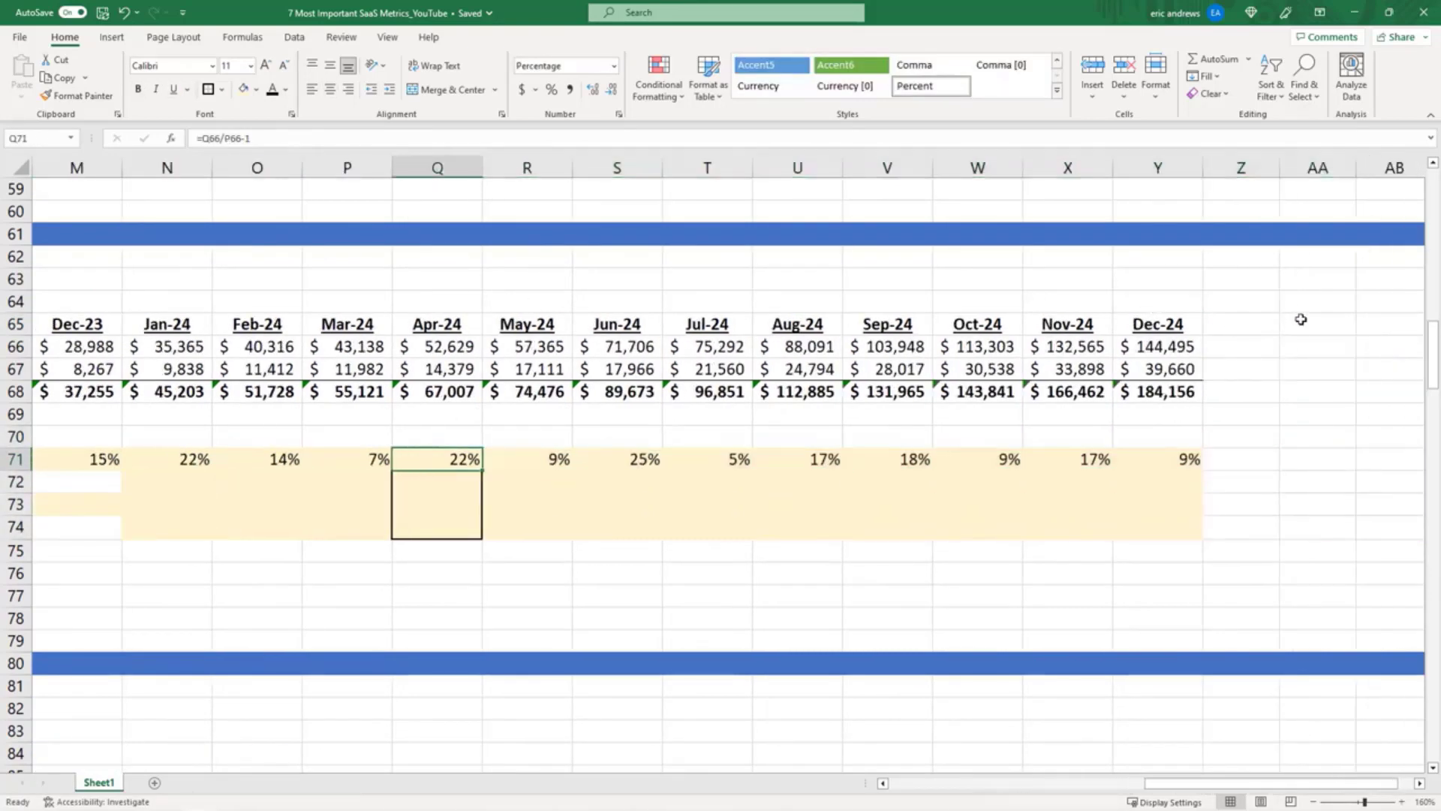
key(Left)
key(Left)
key(Left)
key(Left)
key(Left)
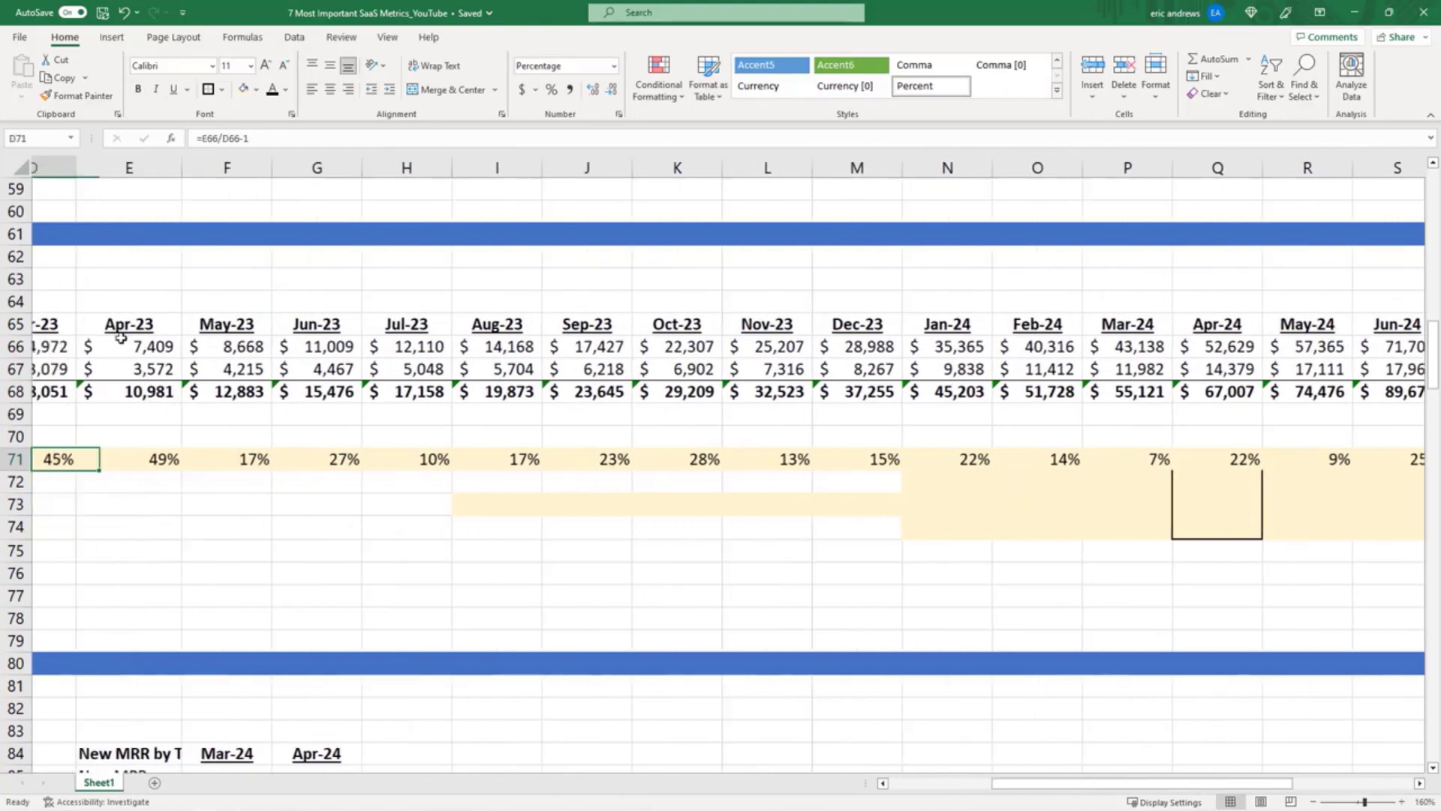
click(183, 460)
key(Right)
key(Right)
key(Right)
key(Right)
key(Right)
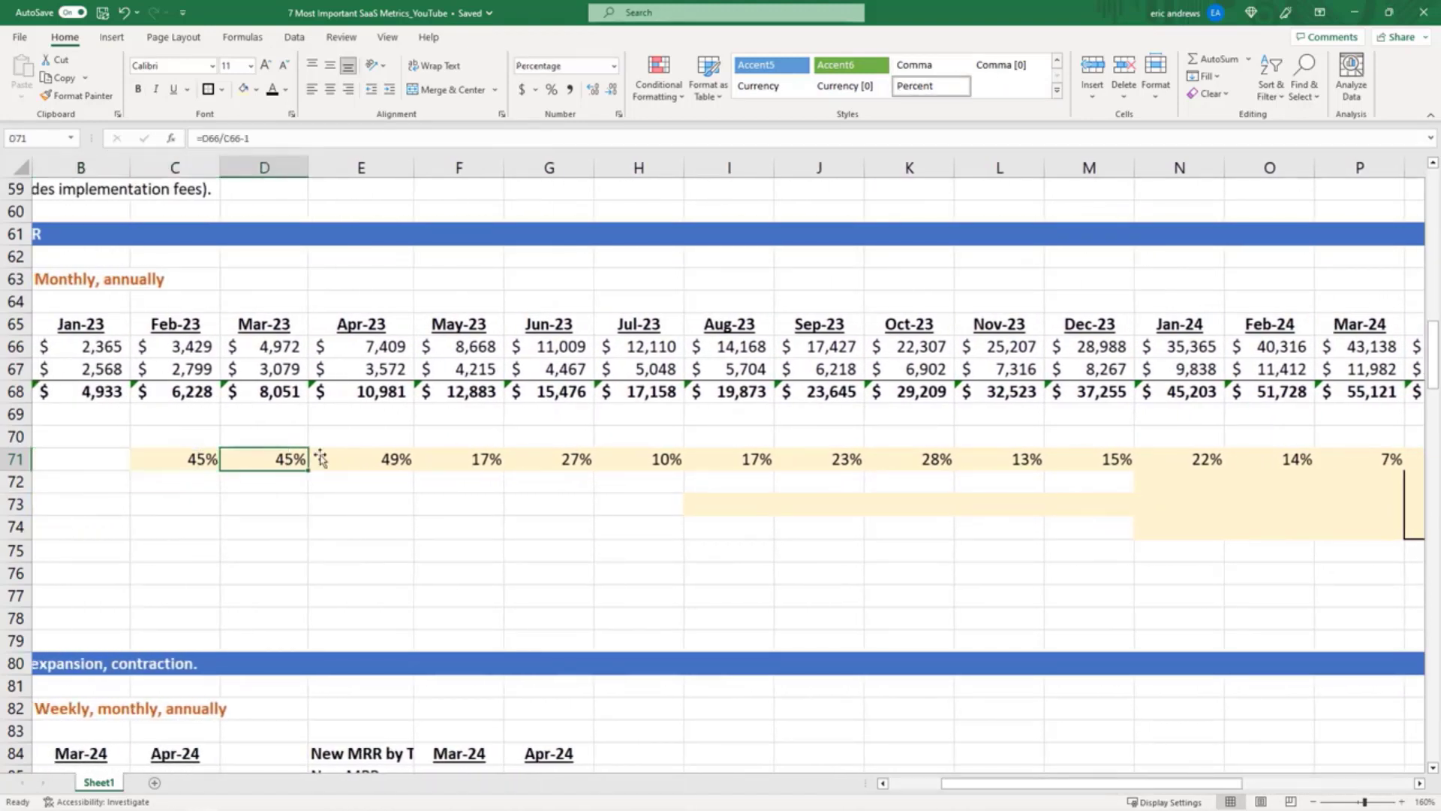
key(Right)
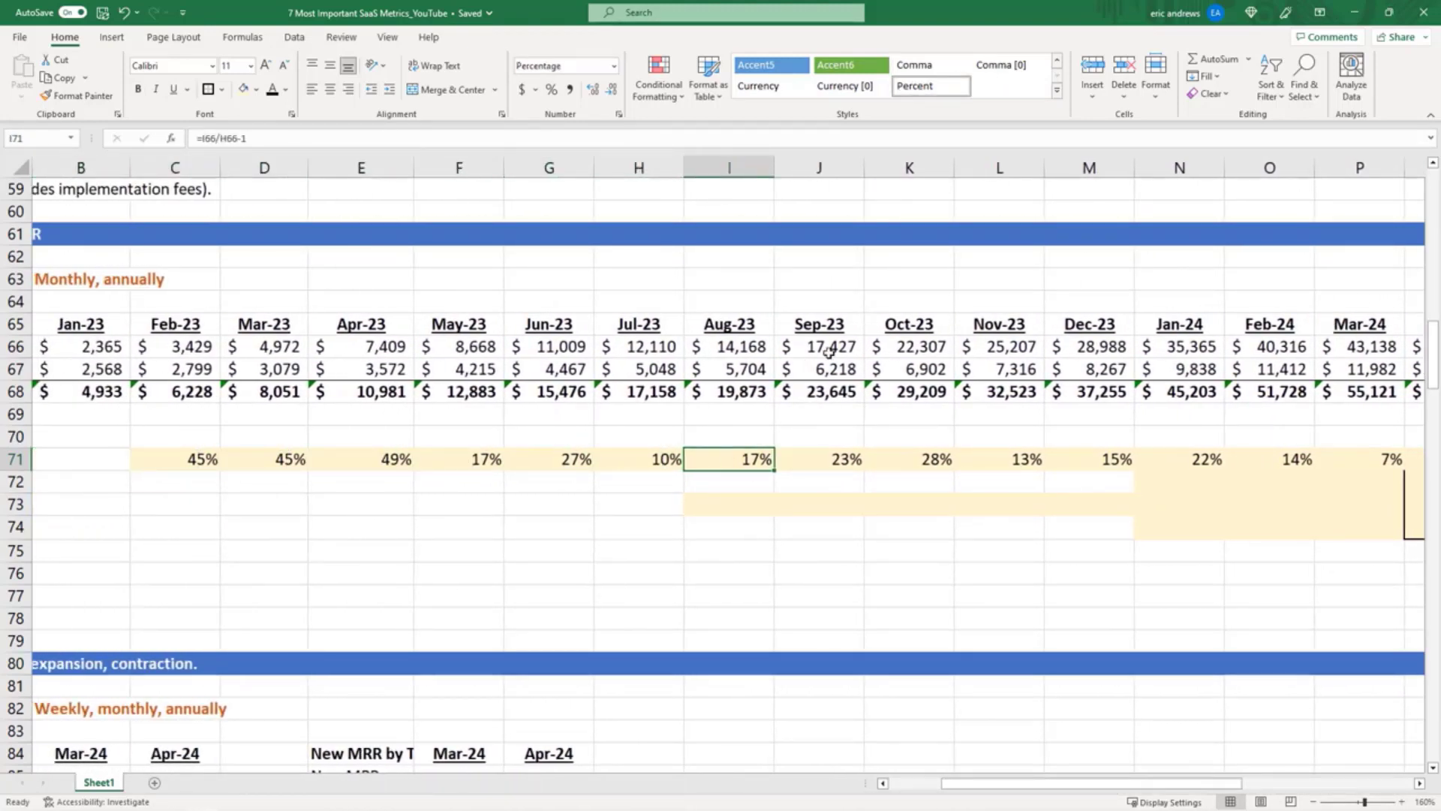
click(829, 354)
click(912, 347)
click(1286, 443)
key(Right)
key(Right)
key(Right)
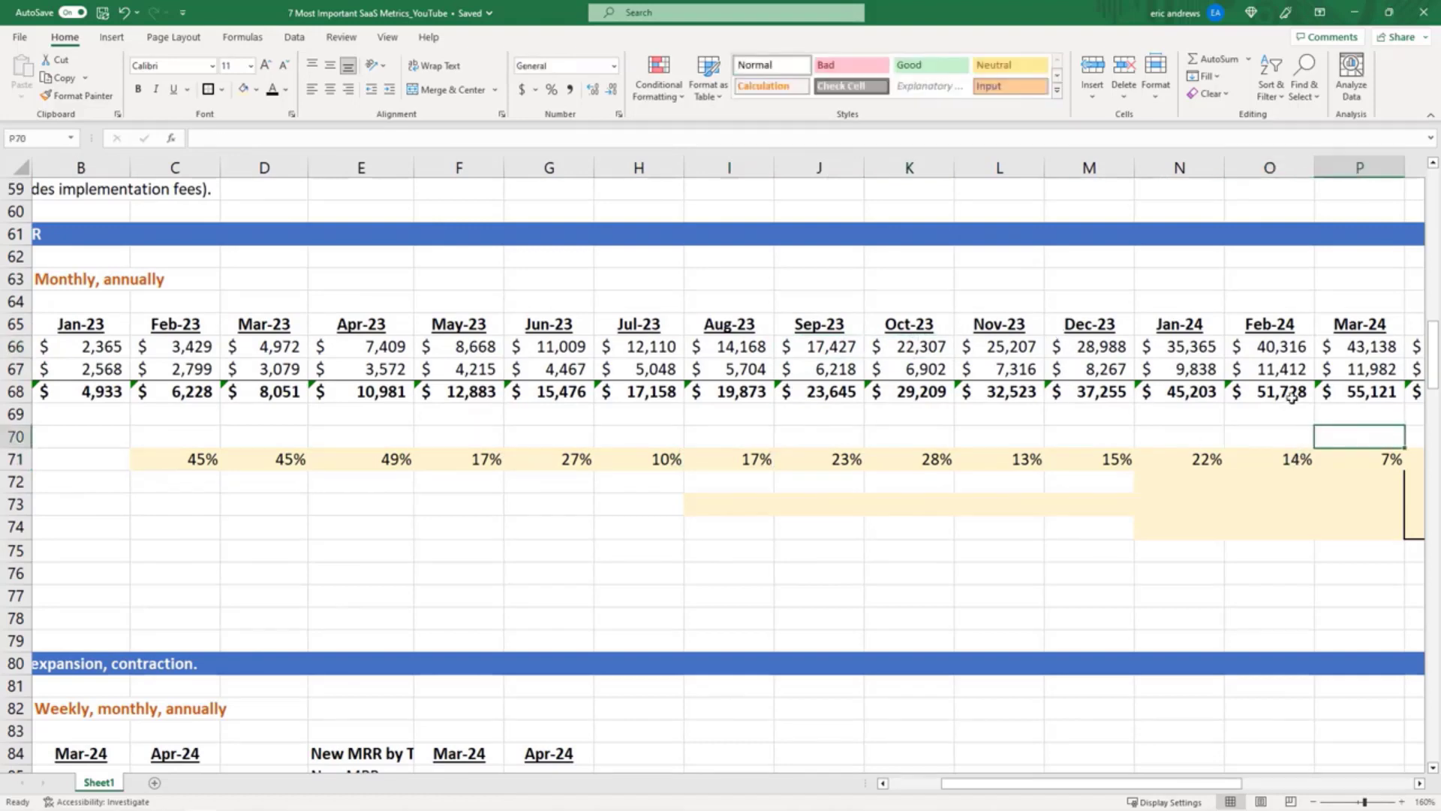
click(1276, 409)
click(1246, 463)
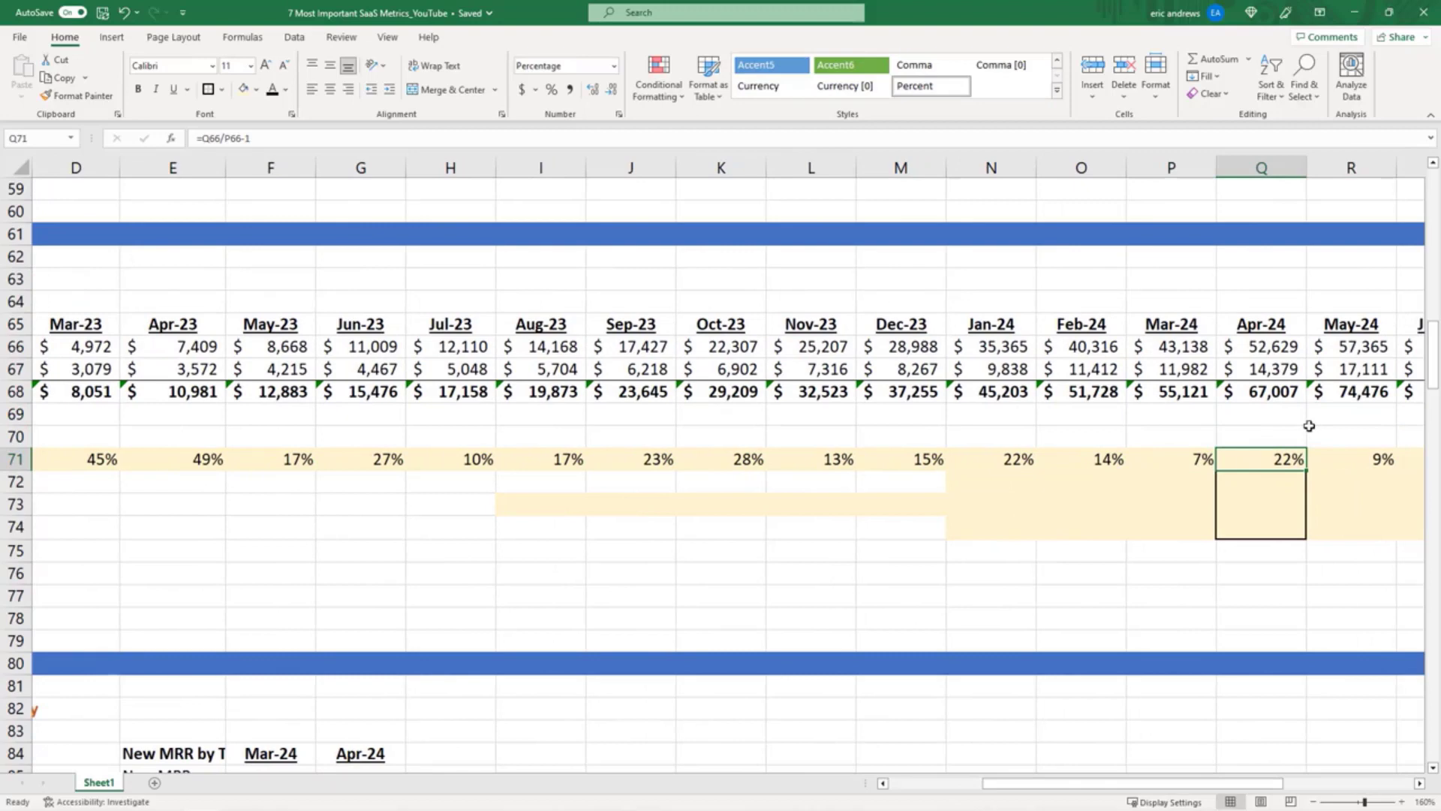
key(Left)
key(Left)
key(Left)
key(Left)
key(Left)
key(Left)
key(Left)
key(Left)
key(Left)
key(Left)
key(Left)
key(Left)
key(Left)
key(Left)
key(Left)
key(Left)
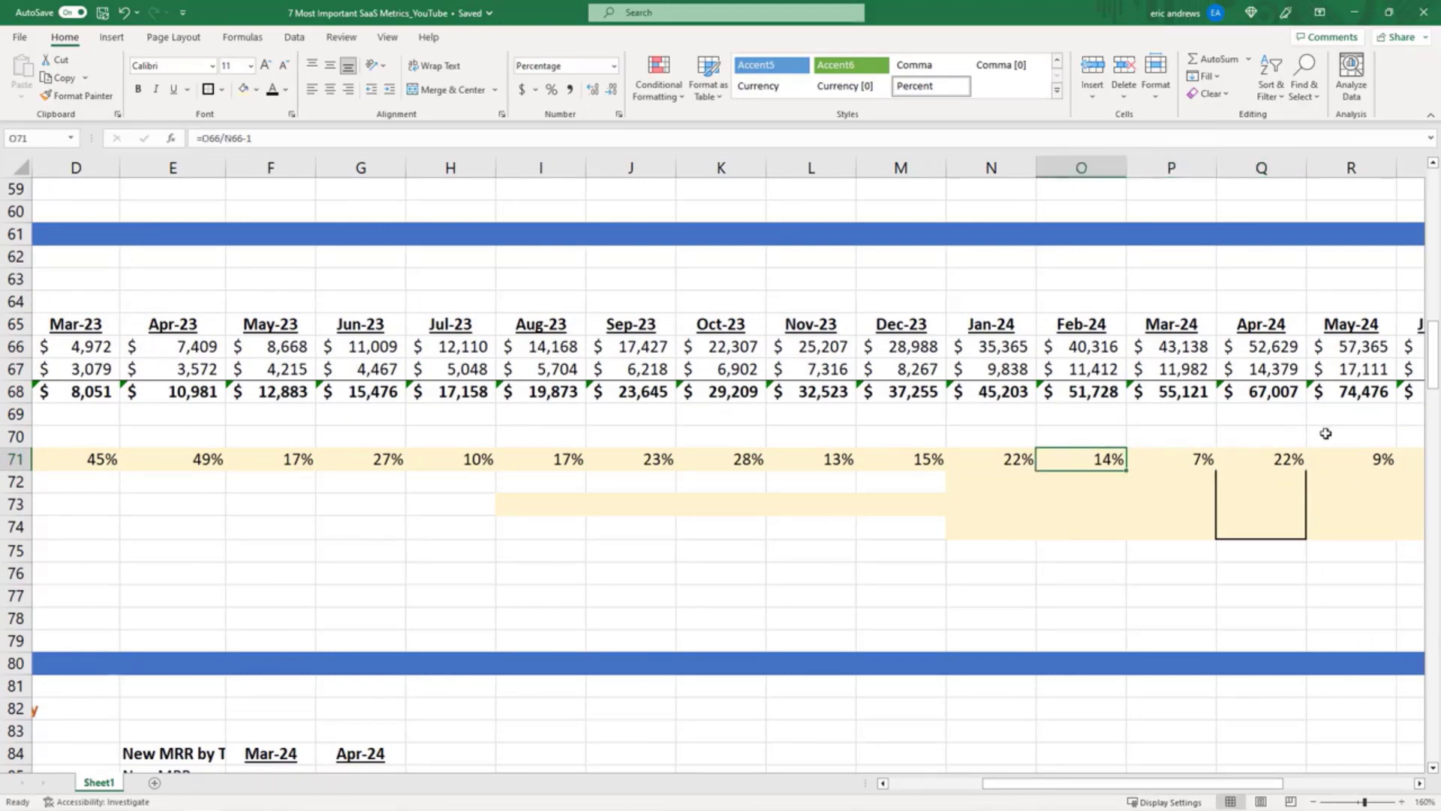
- Review the 2023 revenue figures and the Jan-24 MoM growth formula
click(422, 479)
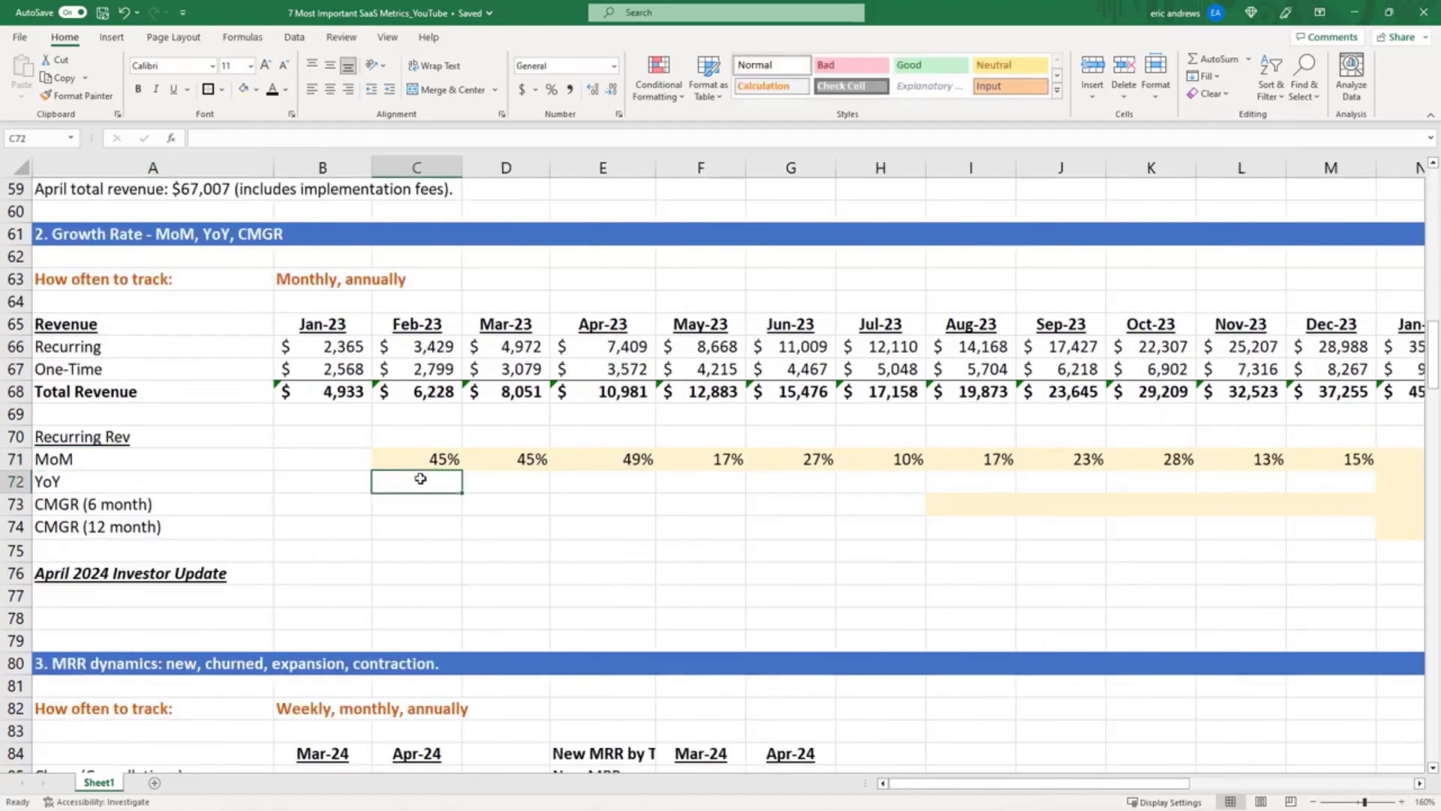
click(326, 347)
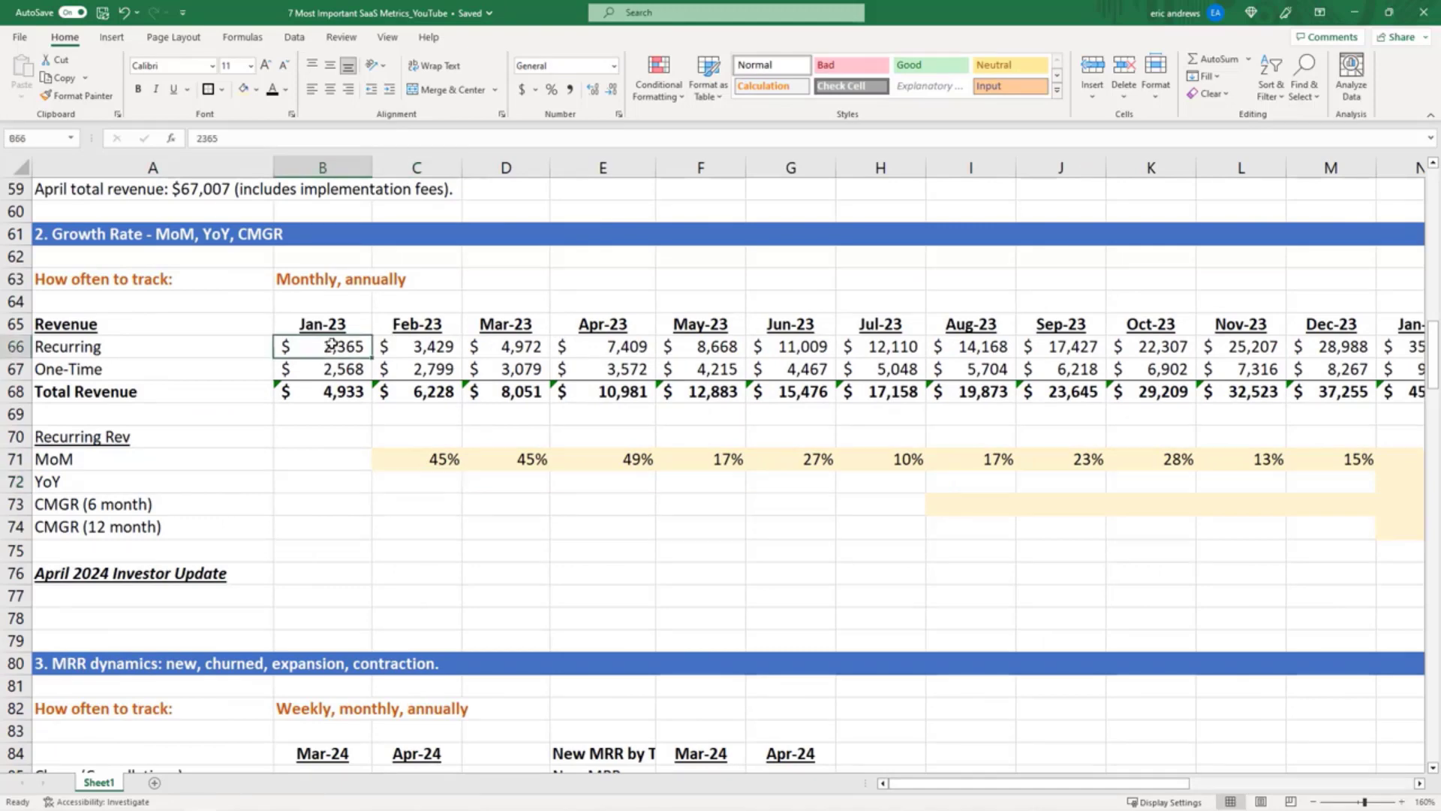
drag(333, 345, 1355, 347)
click(1392, 347)
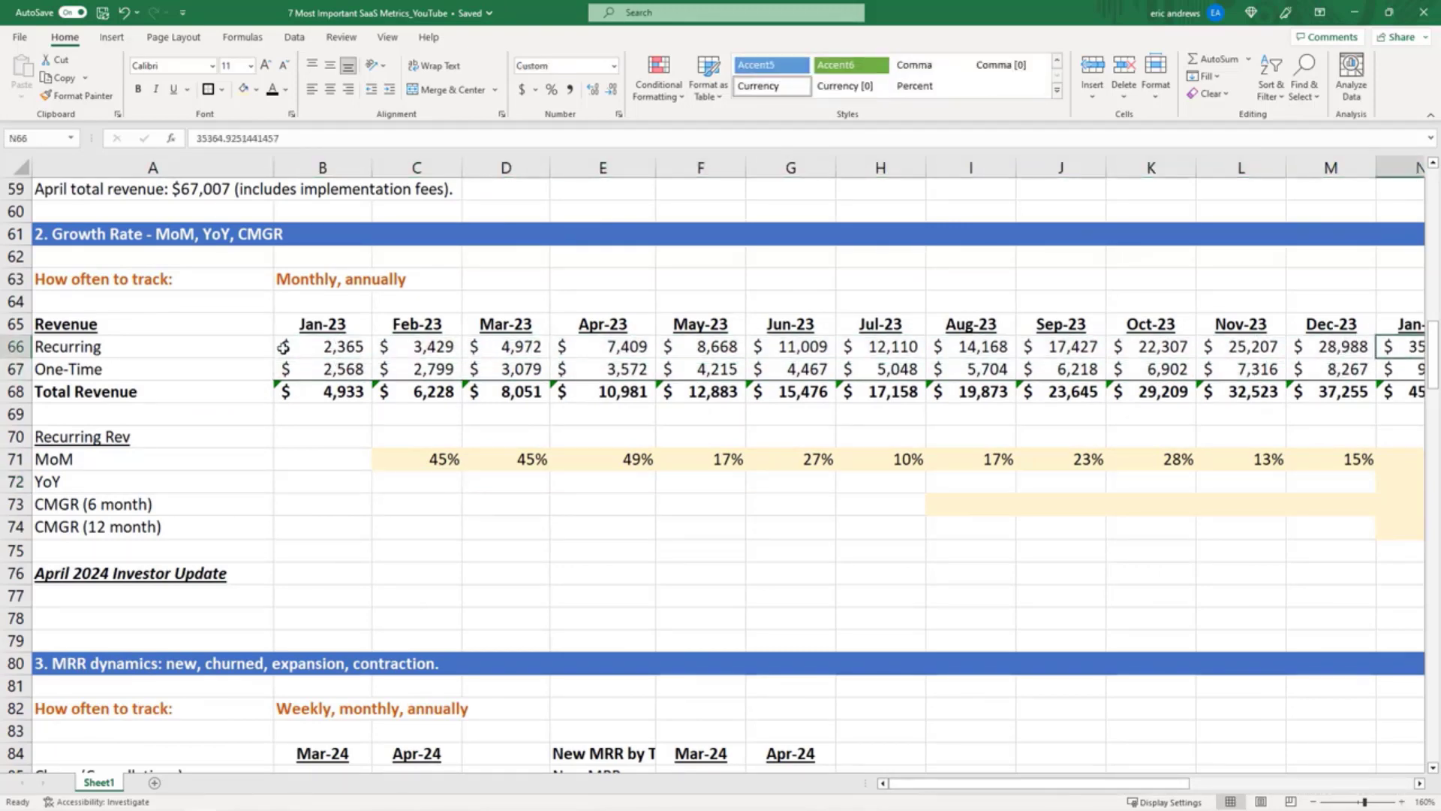
scroll(283, 346, right, 1)
click(1195, 461)
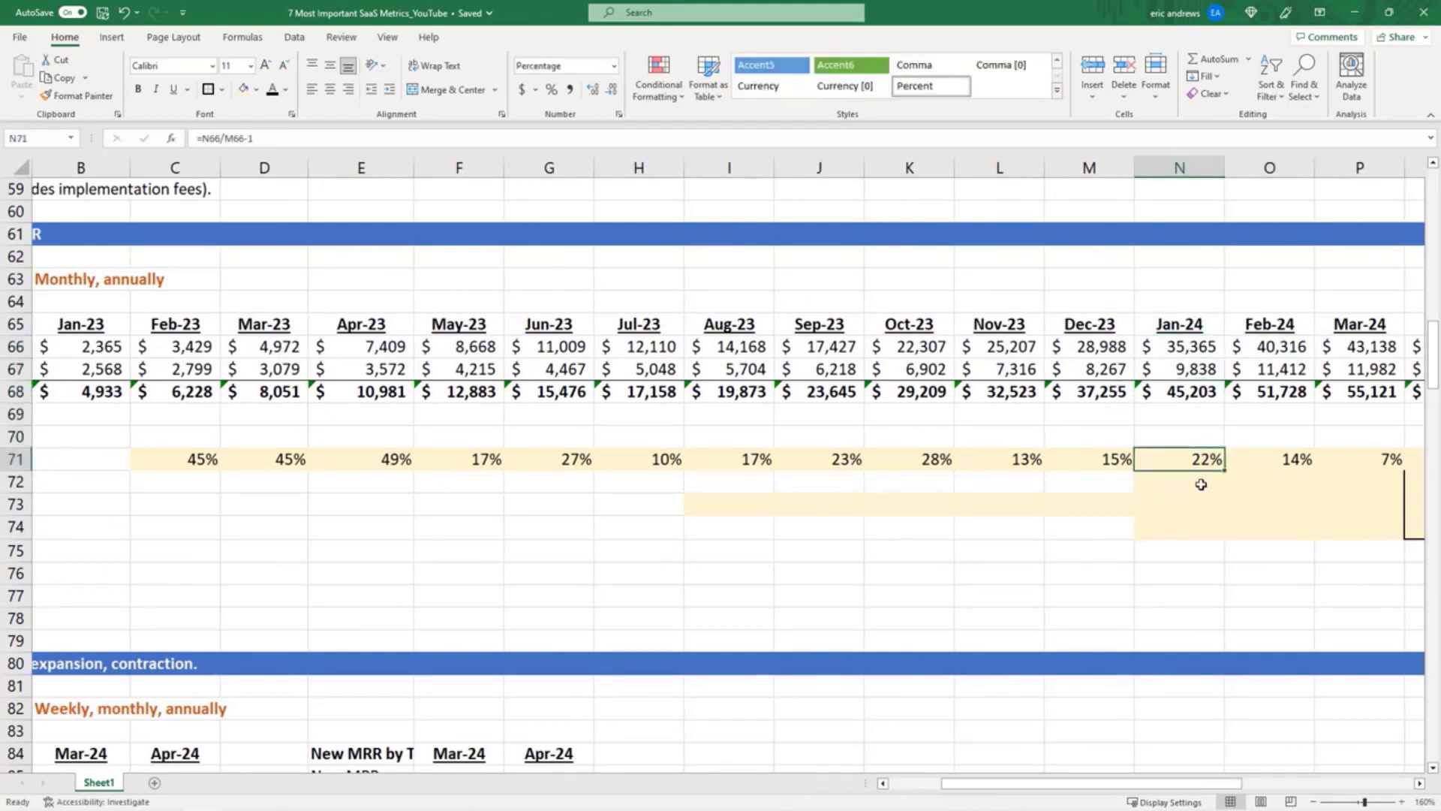
- Enter =N66/B66-1 in the Jan-24 YoY cell
click(1201, 484)
text(=)
click(1185, 349)
text(/)
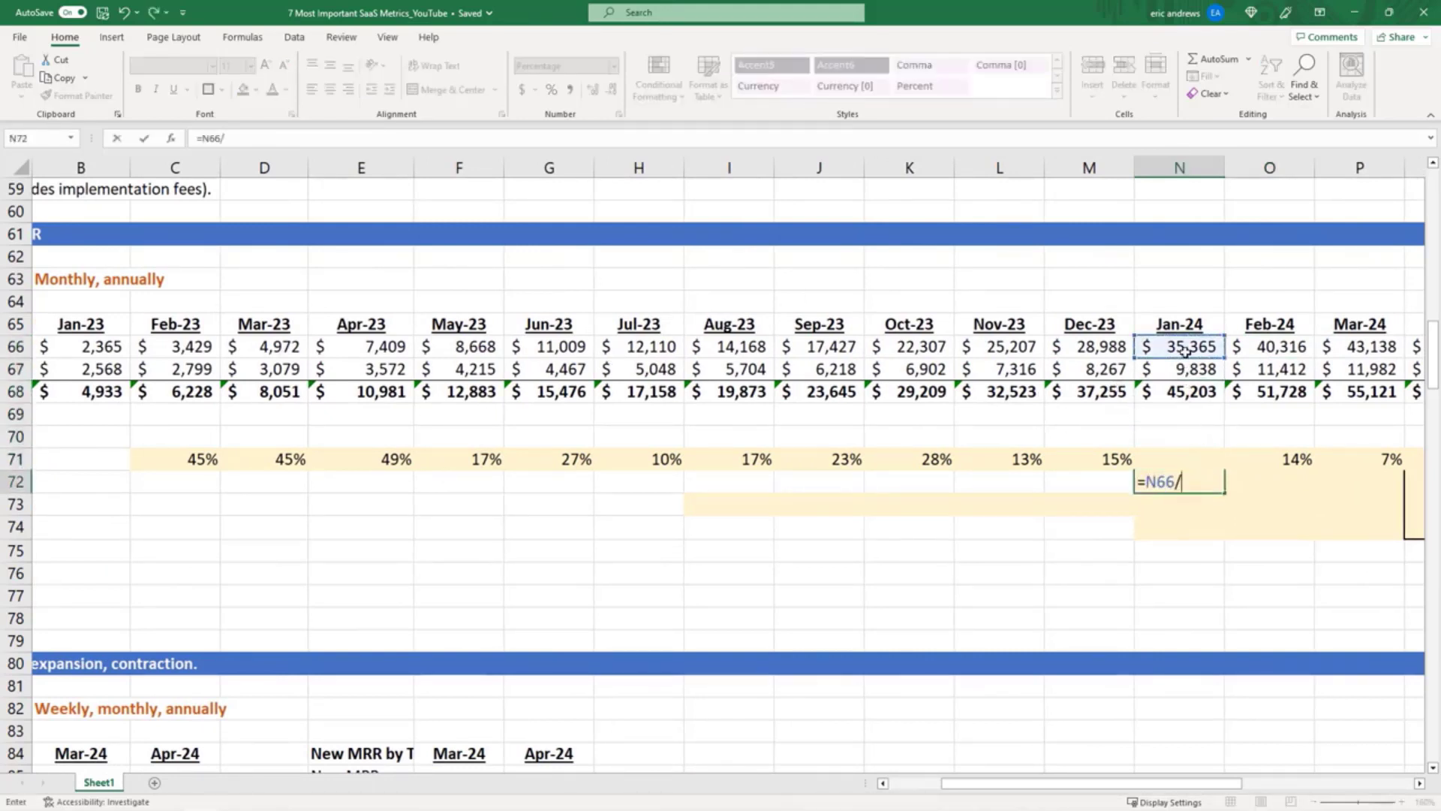
key(Left)
key(Left)
key(Left)
key(Left)
key(Left)
key(Left)
key(Left)
key(Left)
key(Left)
key(Left)
key(Left)
key(Left)
key(Left)
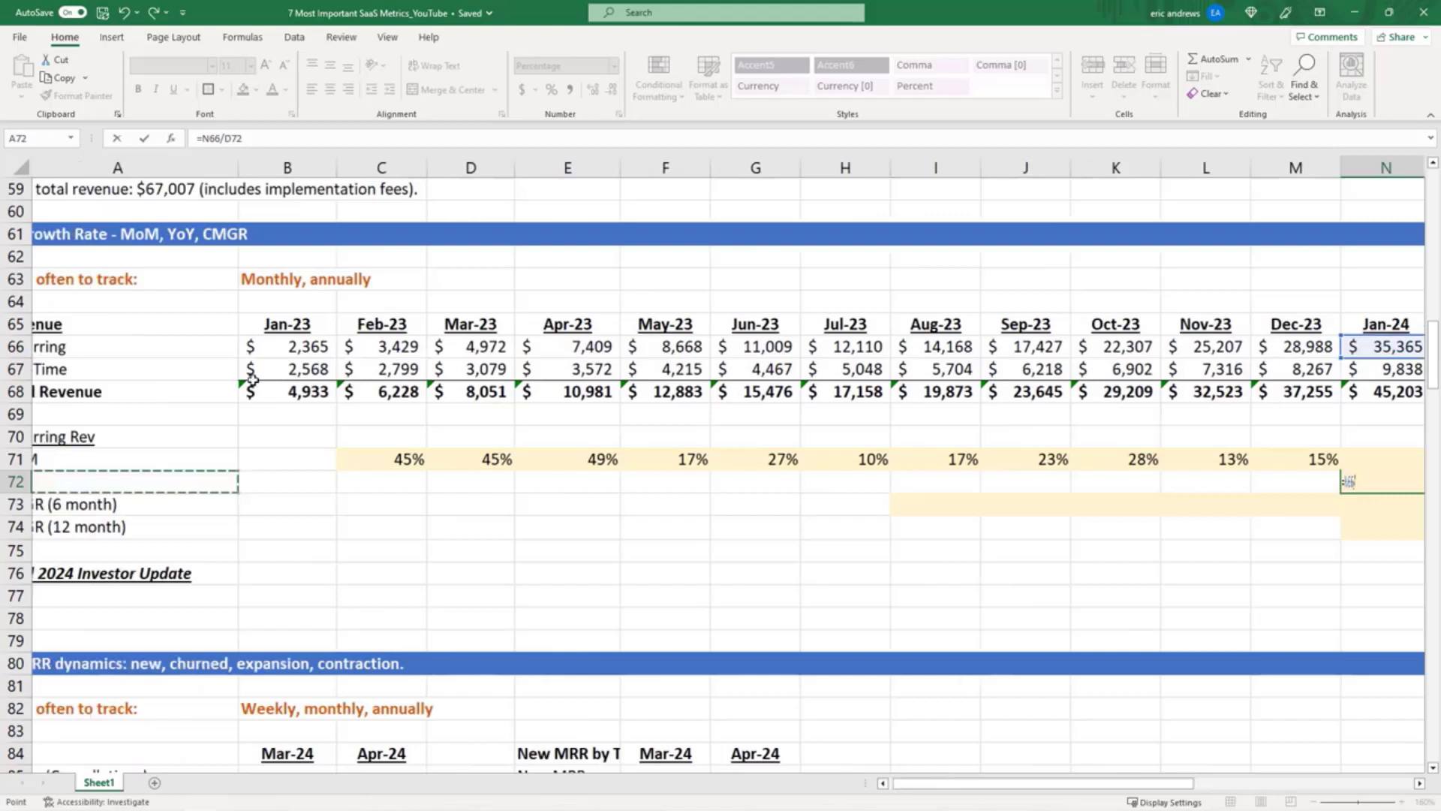
click(315, 348)
text(-1)
key(Return)
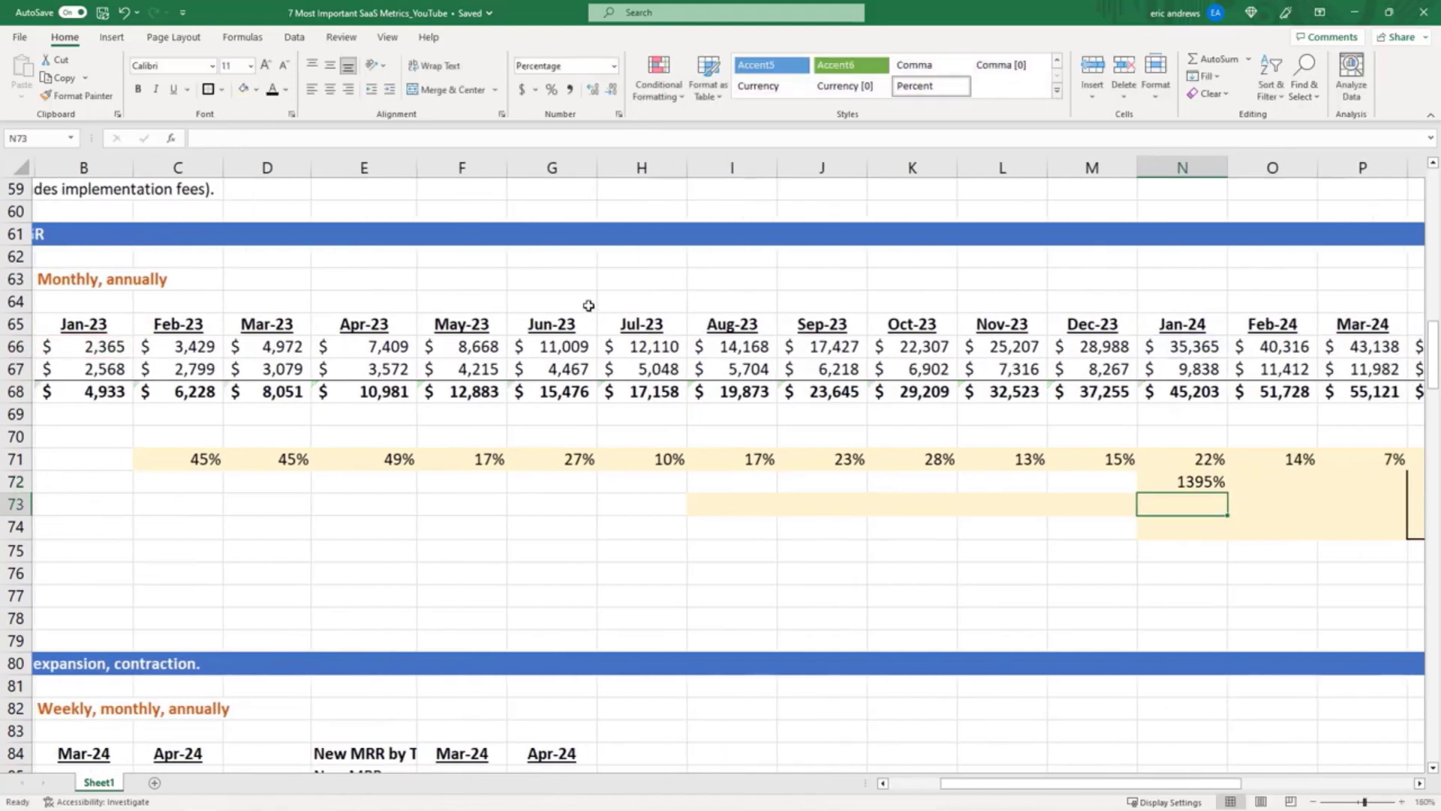
key(Up)
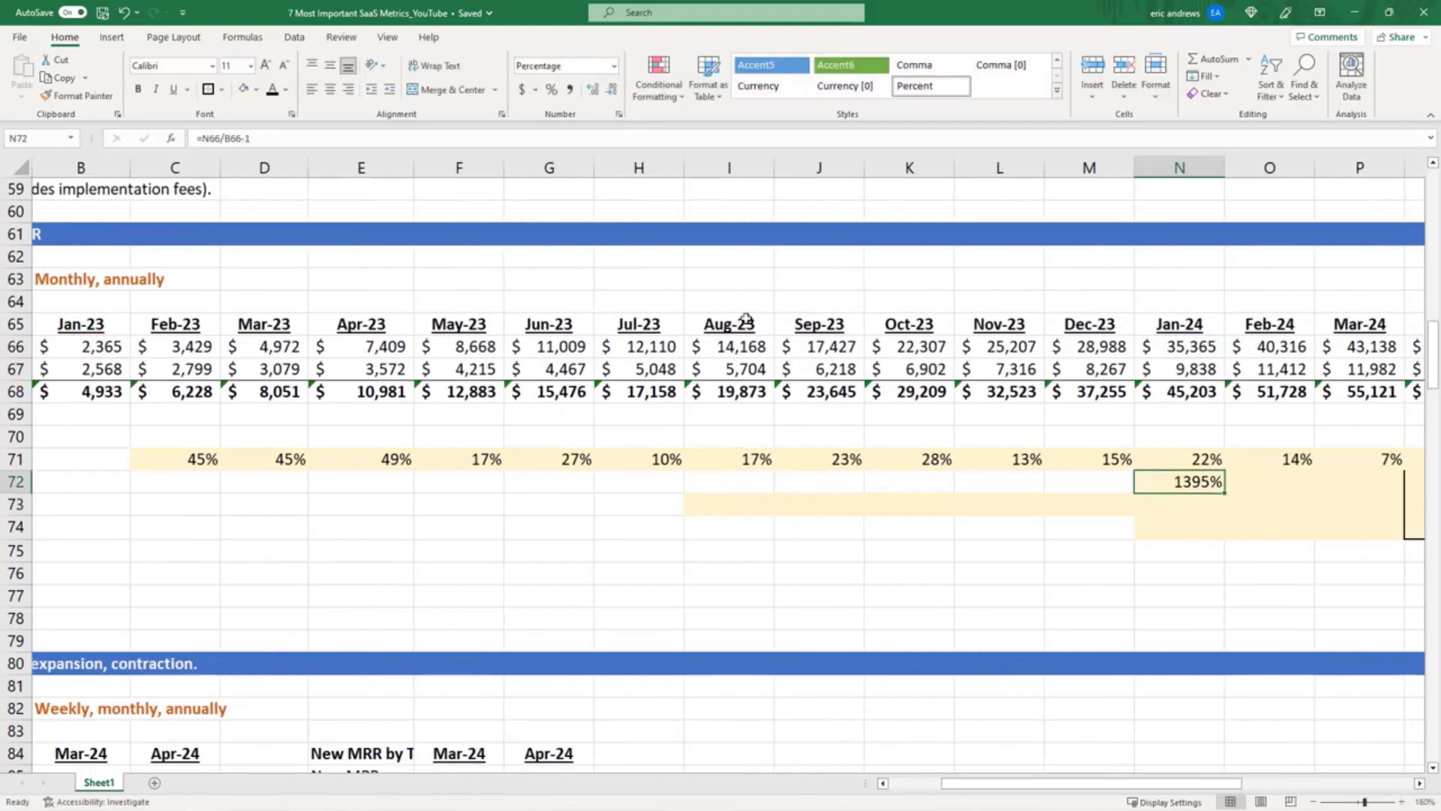
- Copy the YoY formula across Jan-24 through Dec-24
key(ctrl+c)
key(shift+Right)
key(shift+Right)
key(shift+Right)
key(shift+Right)
key(shift+Right)
key(shift+Right)
key(shift+Right)
key(shift+Right)
key(shift+Right)
key(shift+Right)
key(shift+Right)
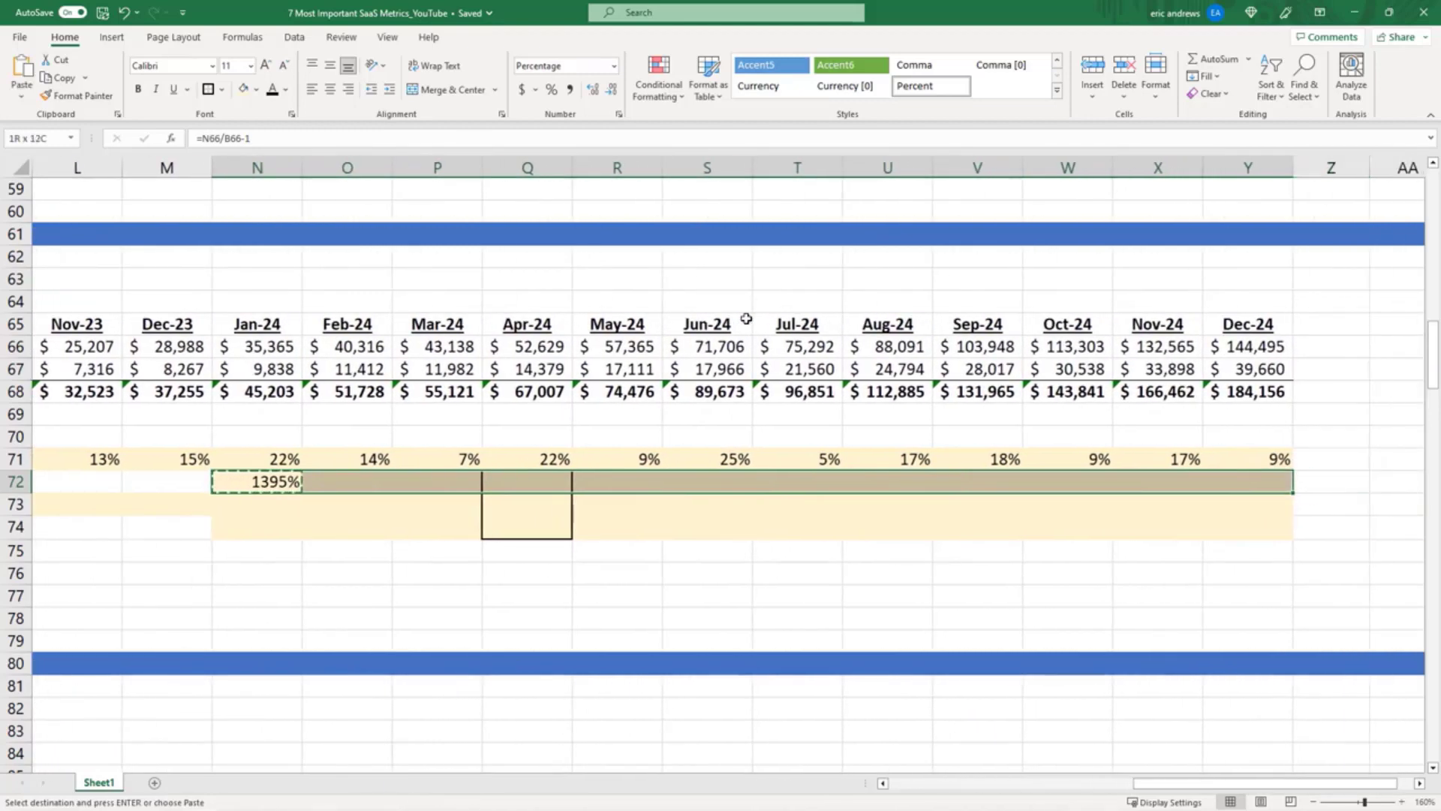
key(ctrl+v)
key(Left)
key(Right)
key(Escape)
key(Right)
key(Left)
key(Left)
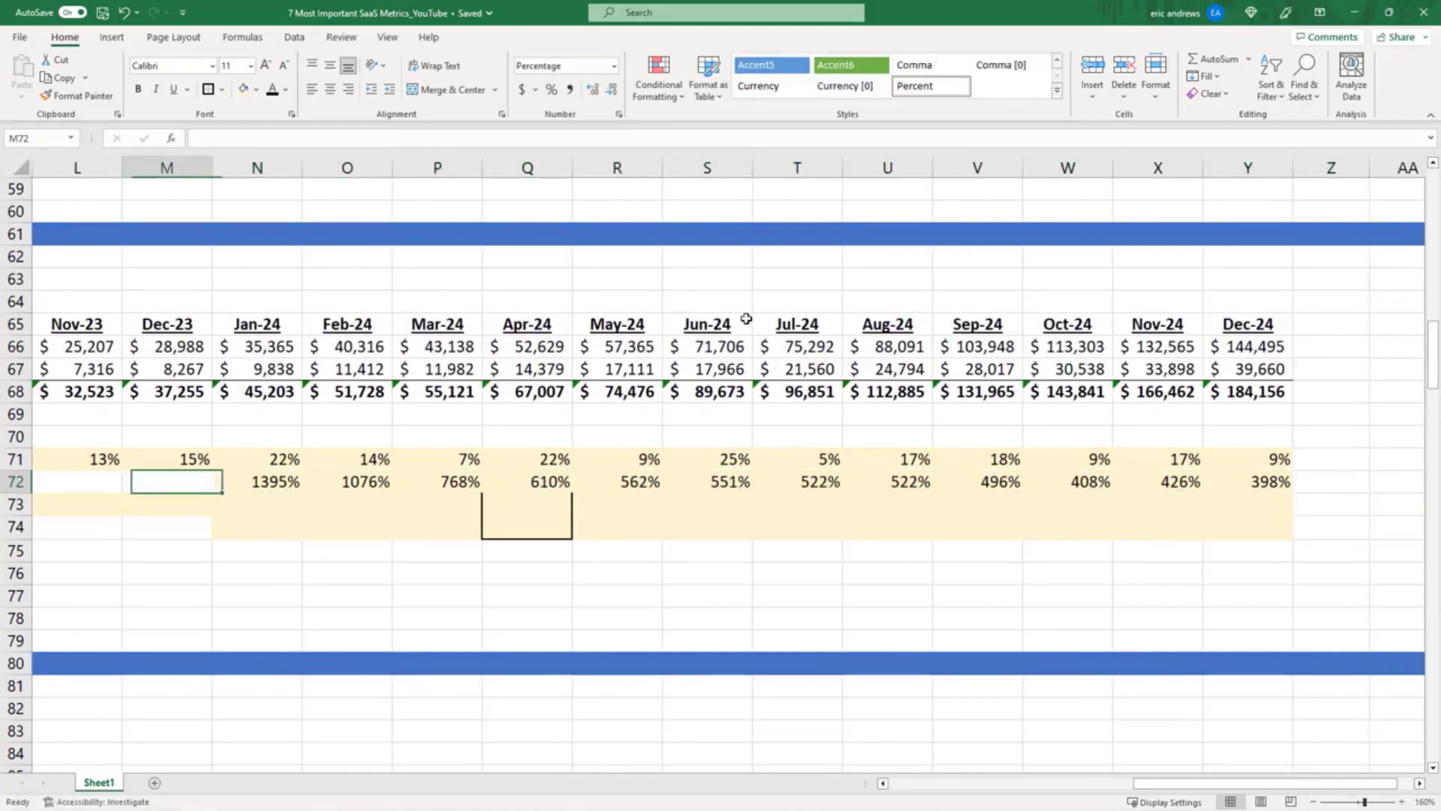
key(Left)
key(Left)
key(Left)
- Check the Jan-24 to Apr-24 YoY formulas, viewing Apr-24's cell references with F2
click(451, 478)
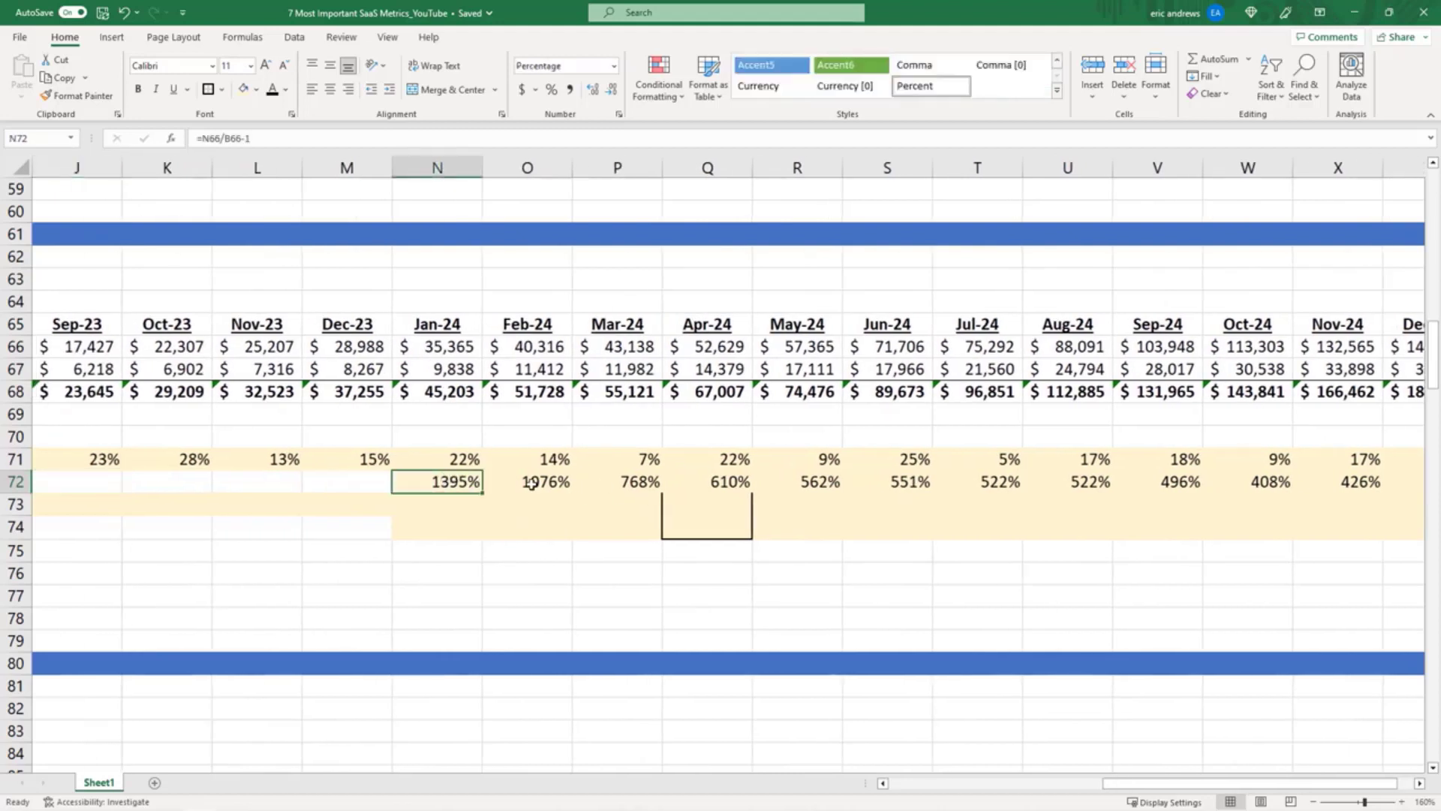
click(531, 486)
click(601, 483)
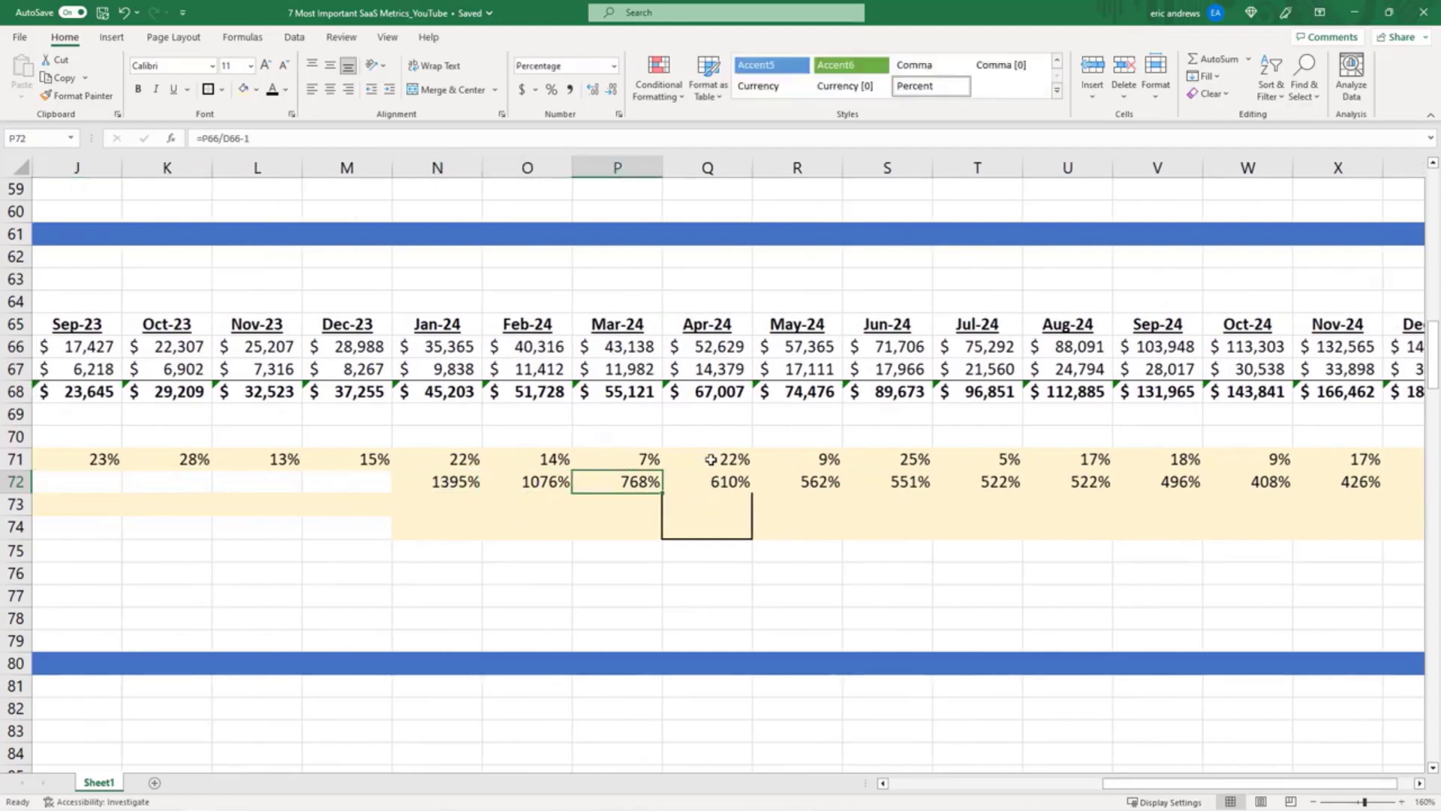
click(717, 483)
key(F2)
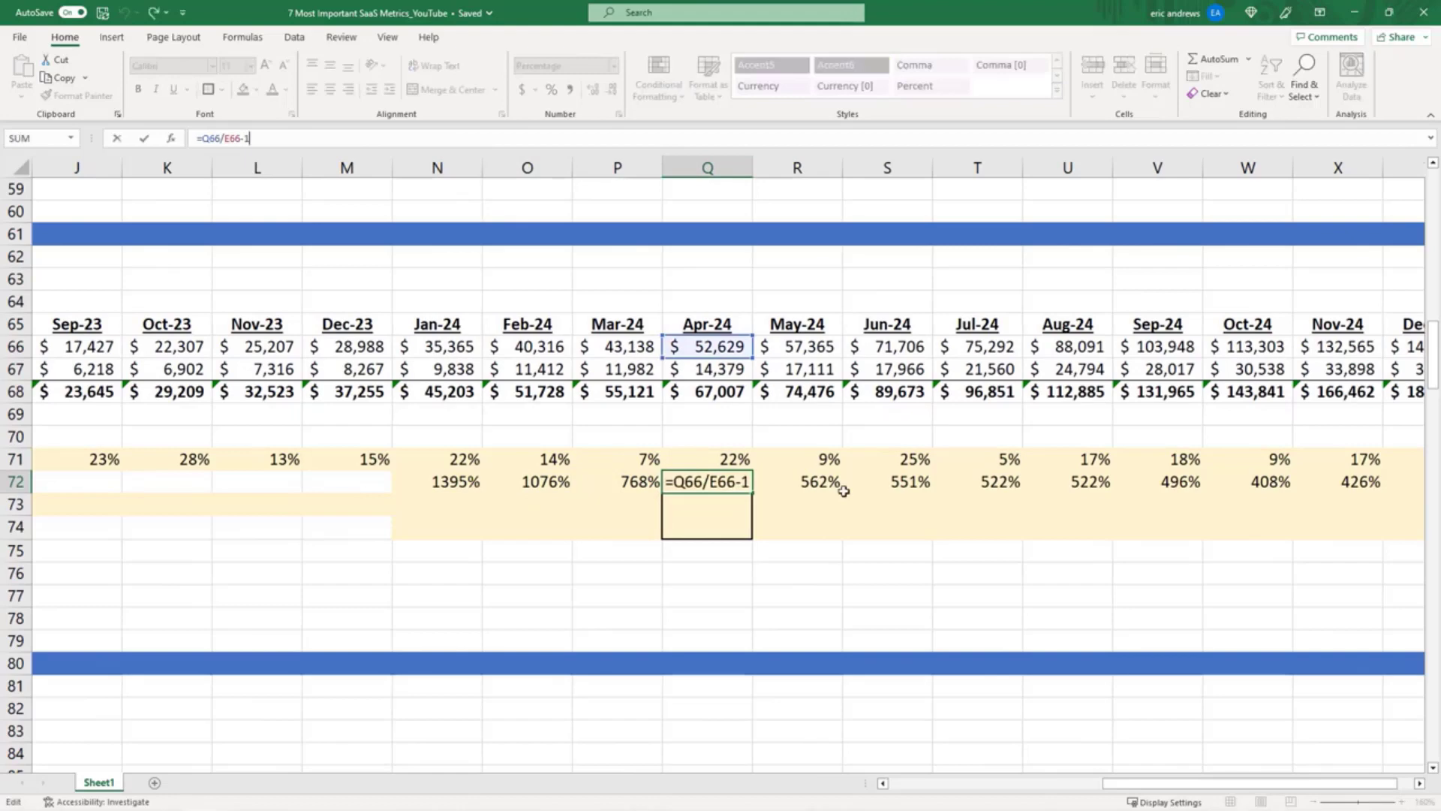
drag(1144, 783, 991, 783)
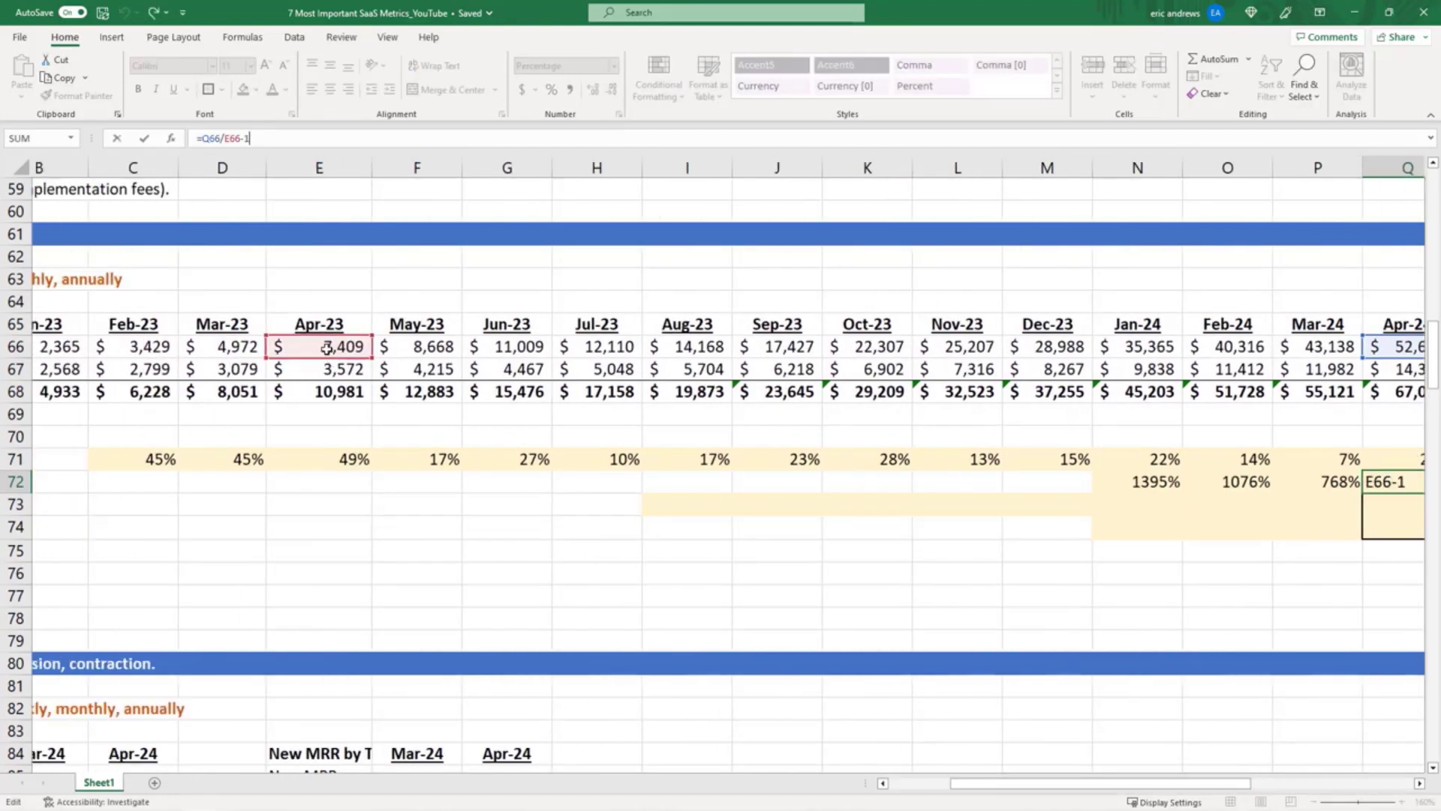
key(Tab)
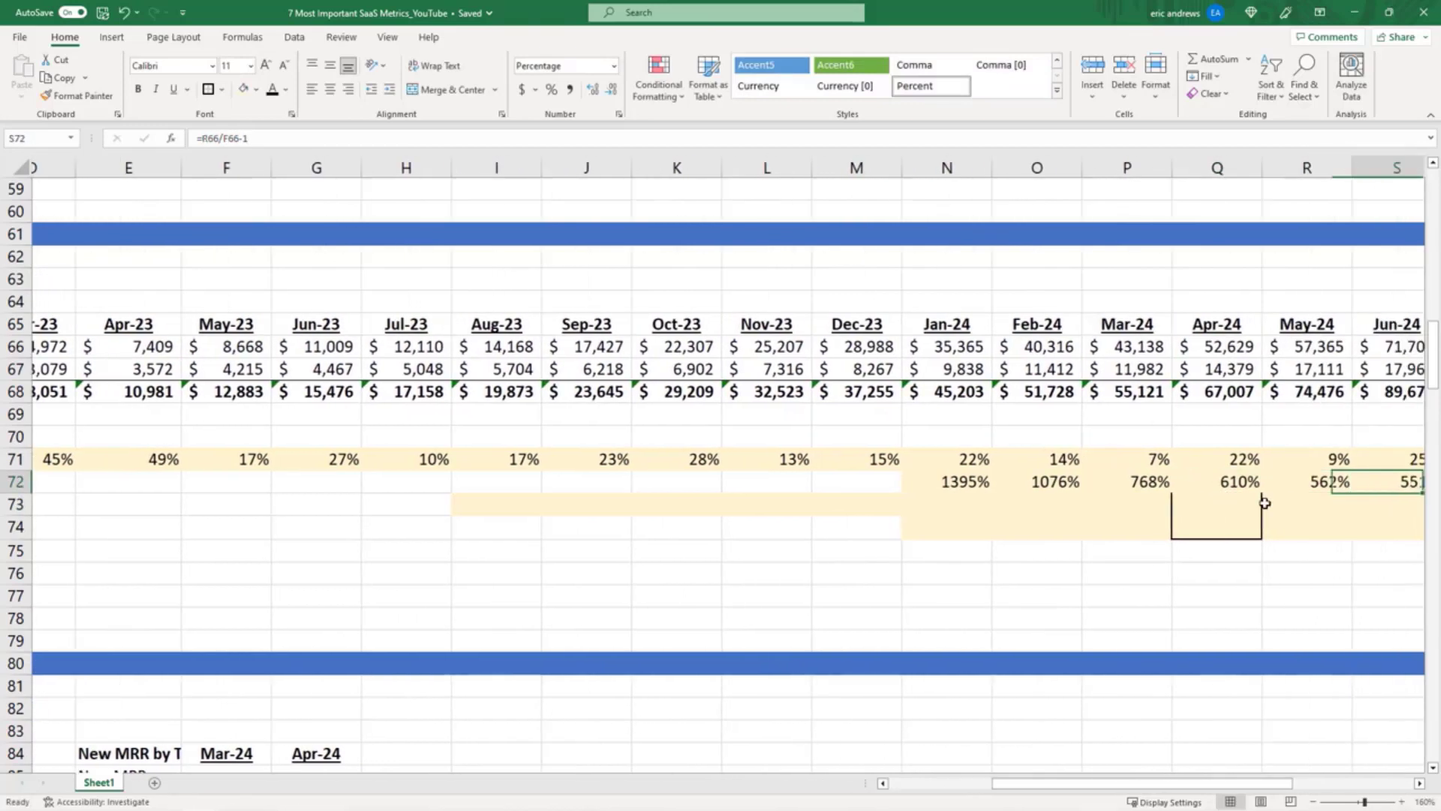
key(Left)
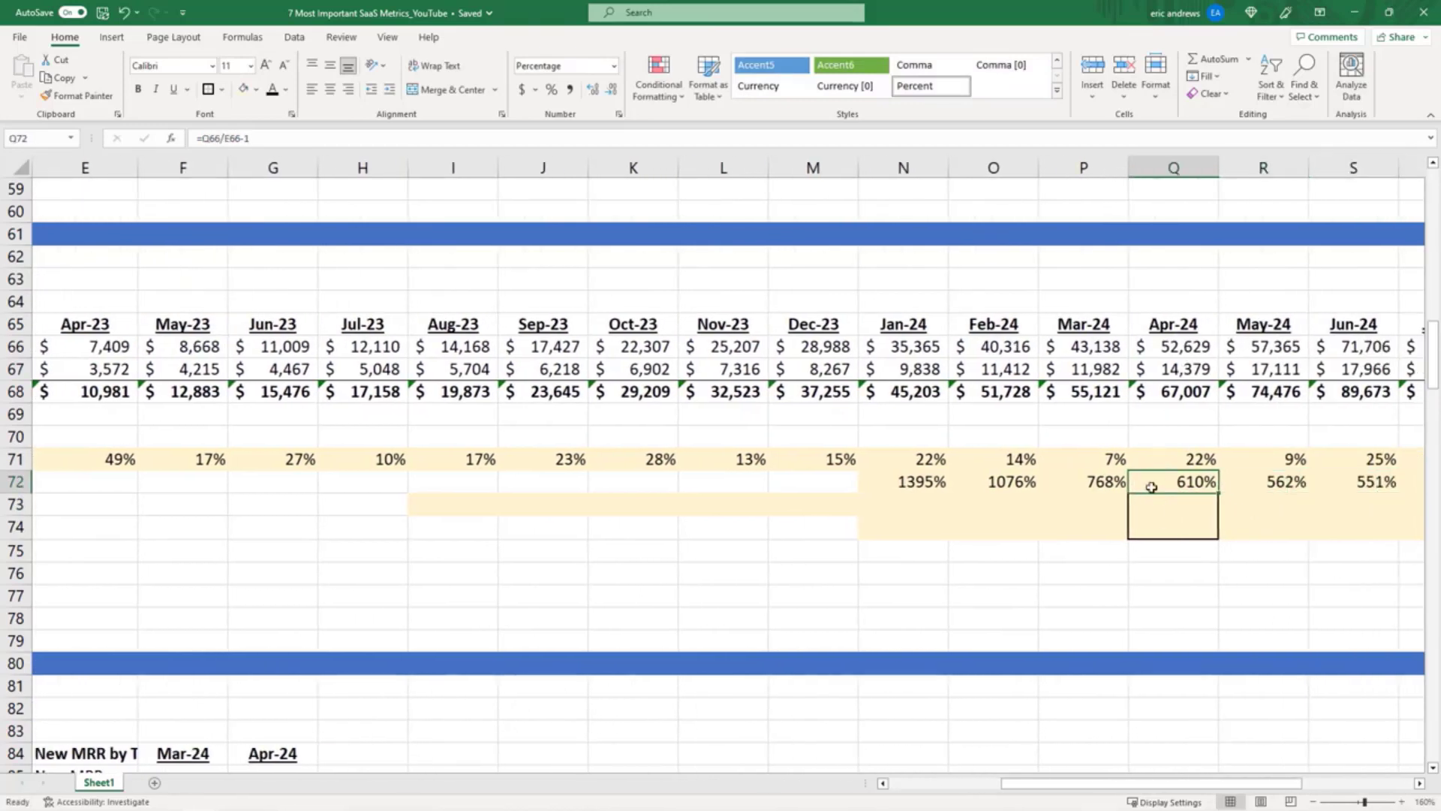
- Move down to the CMGR (6 month) row and select the Aug-23 cell
key(Down)
key(Left)
key(Left)
key(Left)
key(Left)
key(Left)
key(Left)
key(Left)
key(Left)
key(Left)
key(Left)
key(Left)
key(Left)
key(Left)
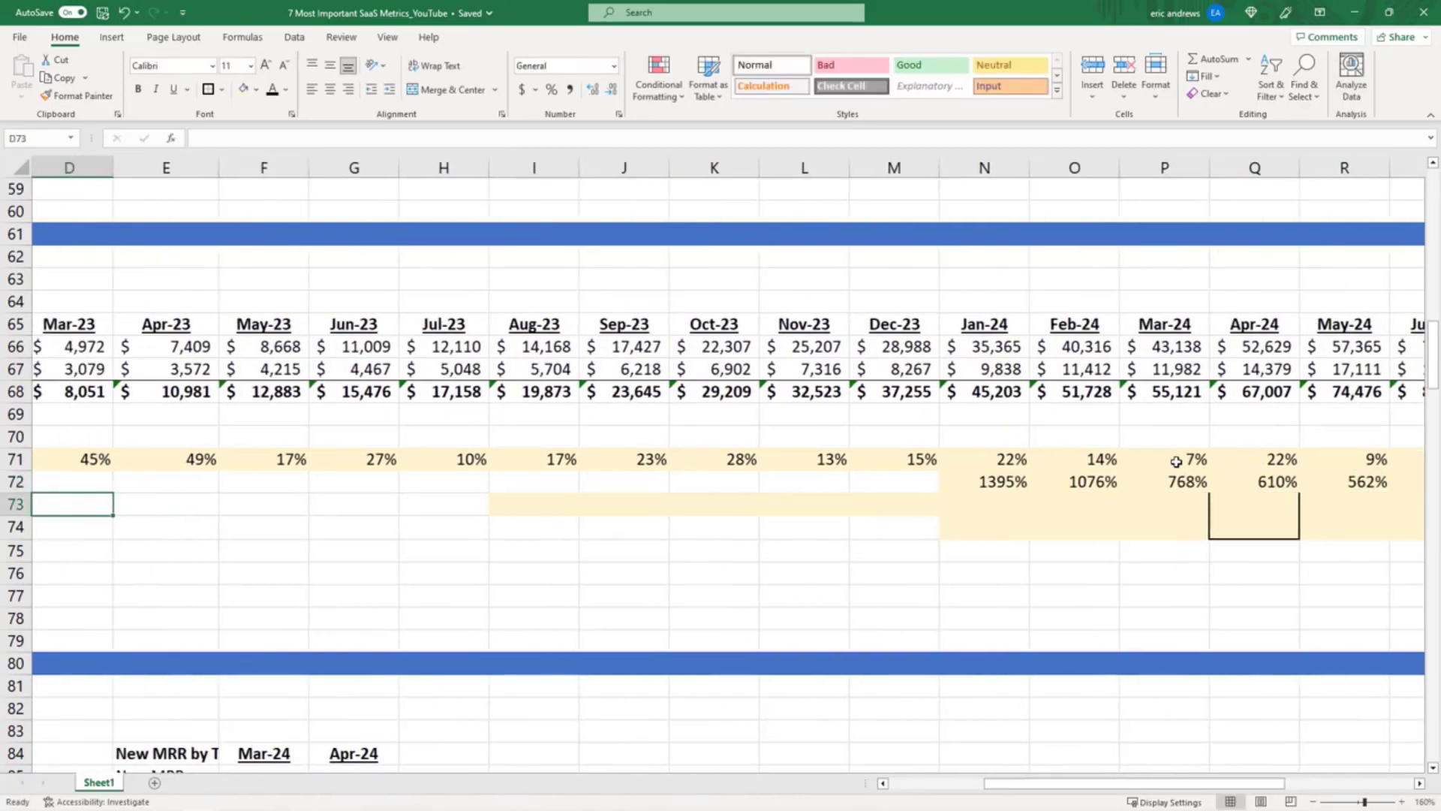
key(Left)
key(Left)
key(Left)
click(937, 509)
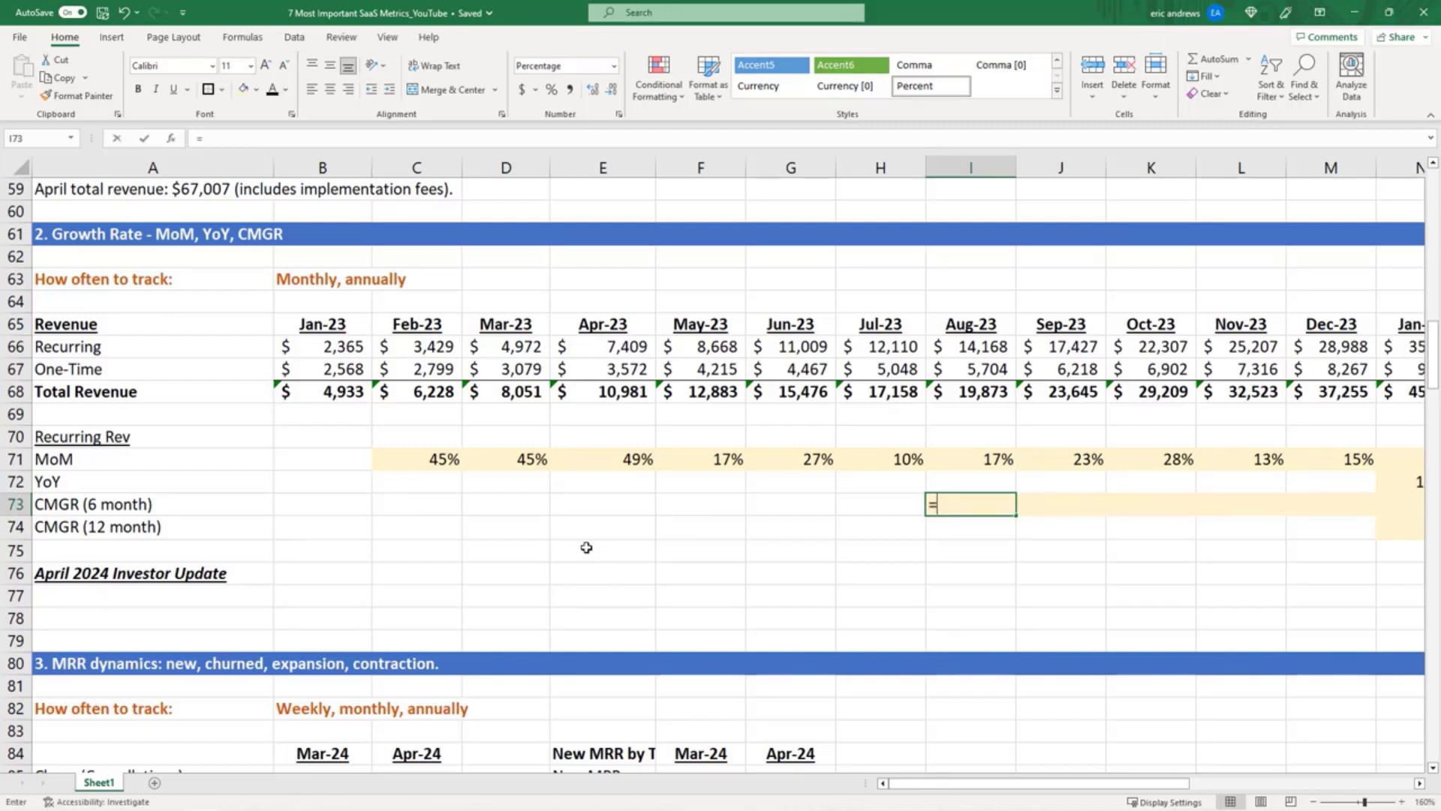
- Cancel the Aug-23 entry and count recurring revenue months from Jan-23 to Jul-23
key(Escape)
key(Left)
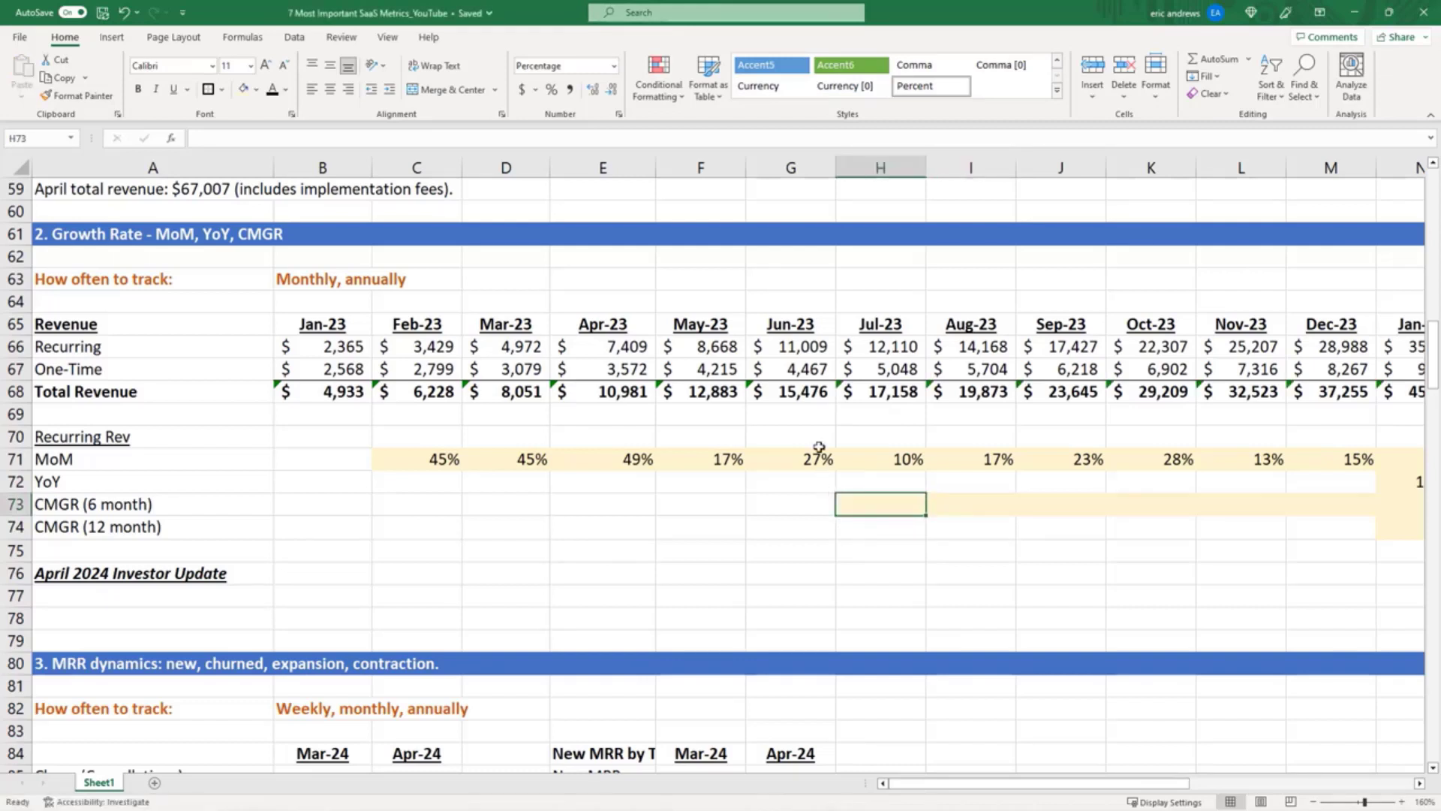
click(327, 350)
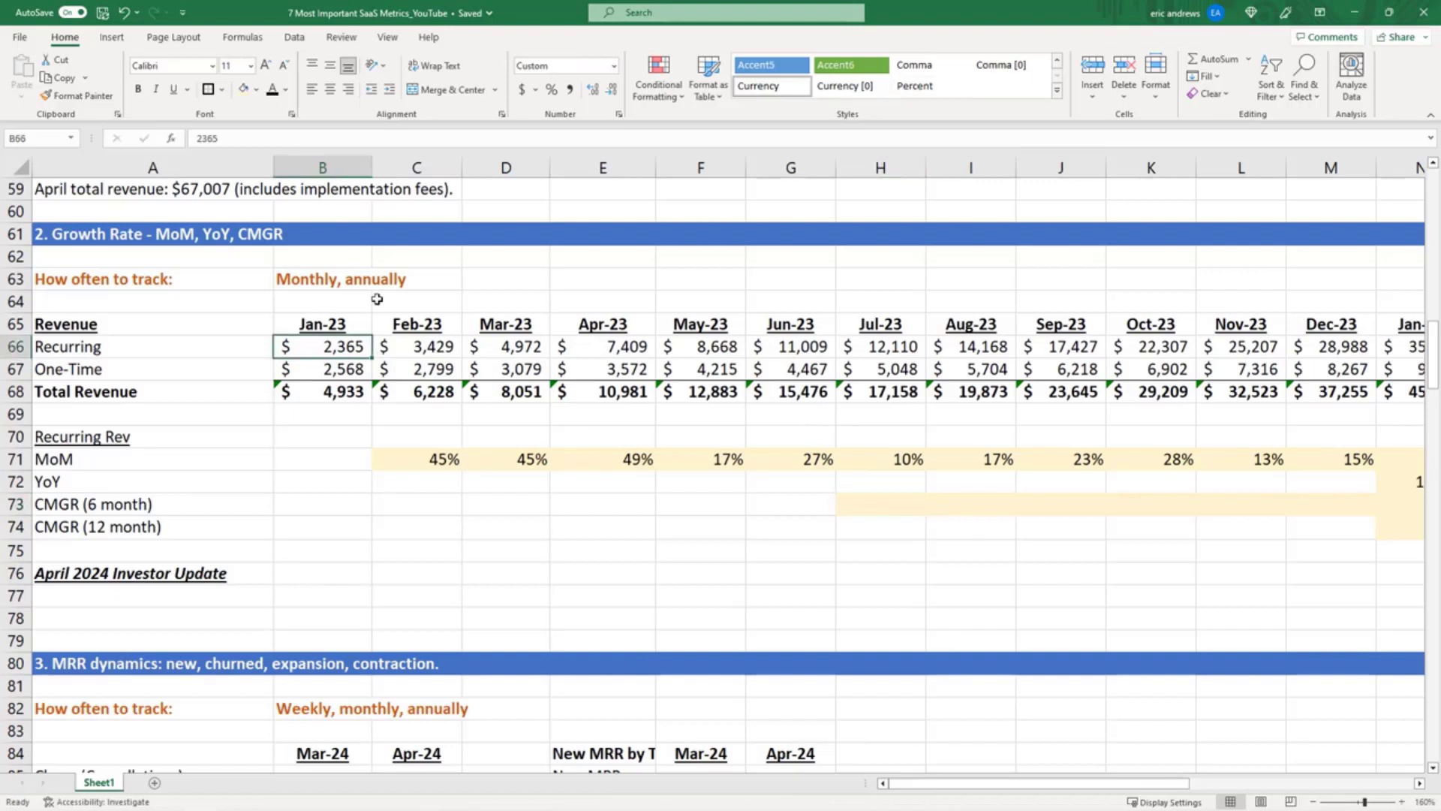
click(415, 341)
click(506, 344)
click(583, 339)
click(687, 341)
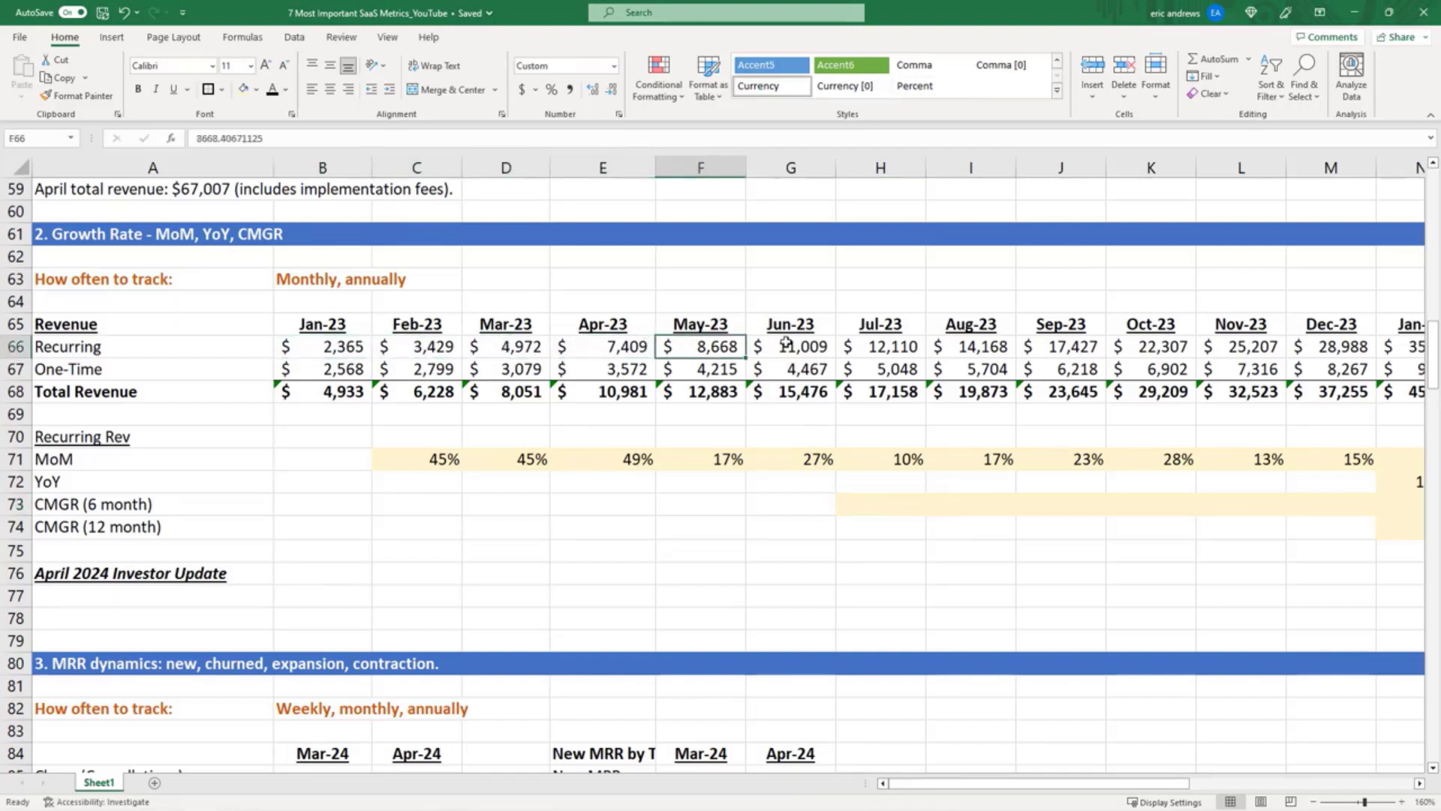
click(781, 342)
click(873, 341)
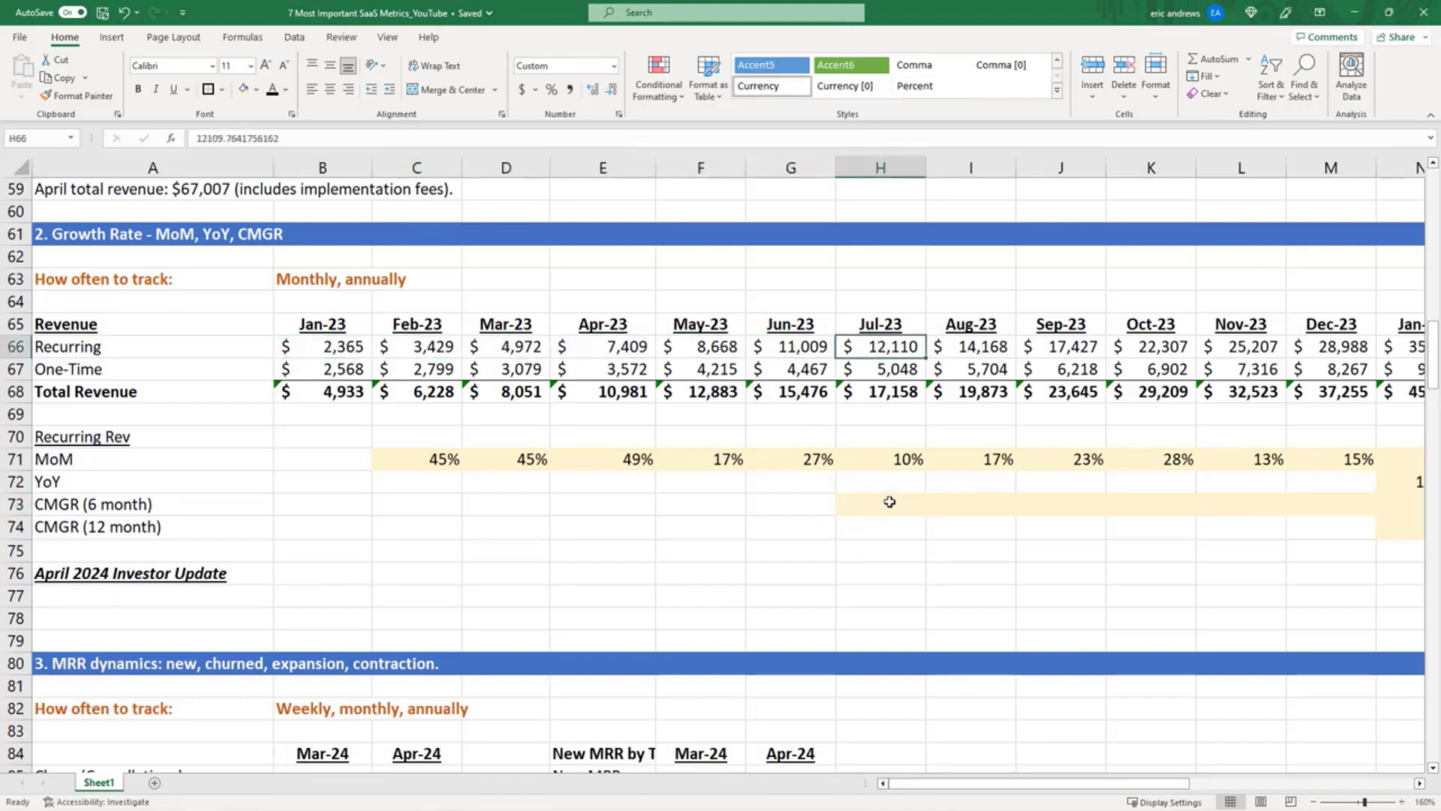
- Enter =(H66/B66)^(1/6)-1 in the Jul-23 CMGR (6 month) cell
click(892, 499)
text(=()
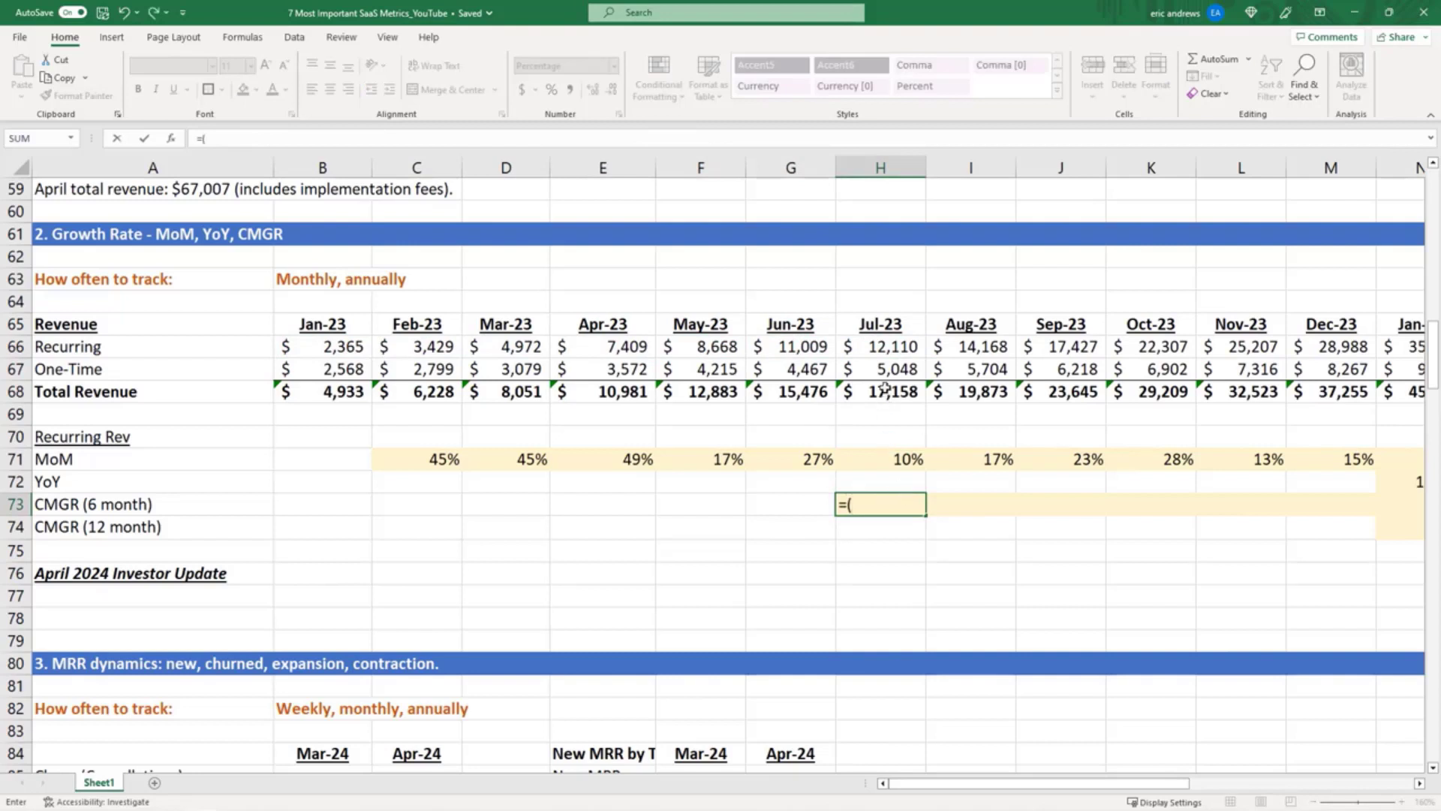
click(882, 345)
text(/)
click(329, 347)
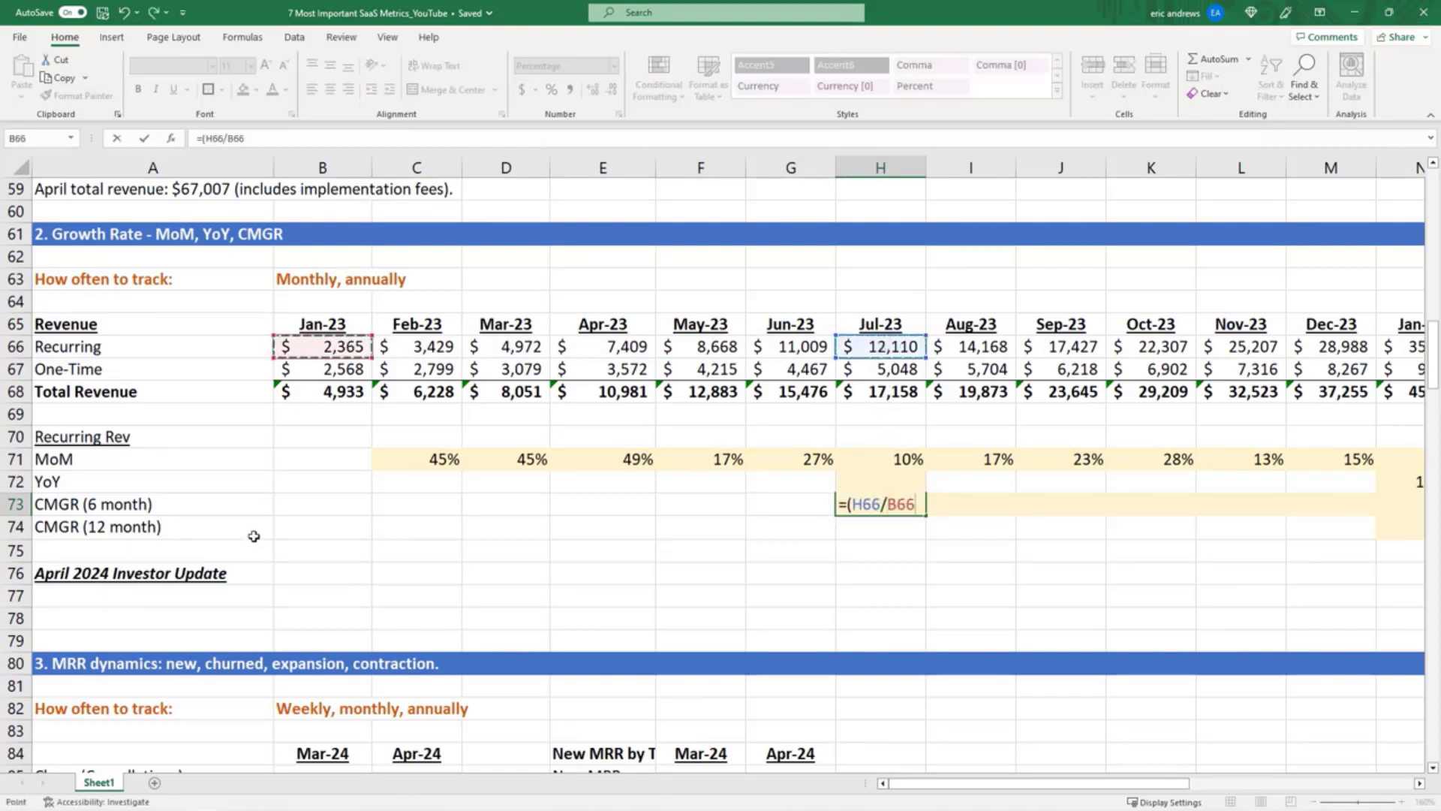
text()^(1/6)-1)
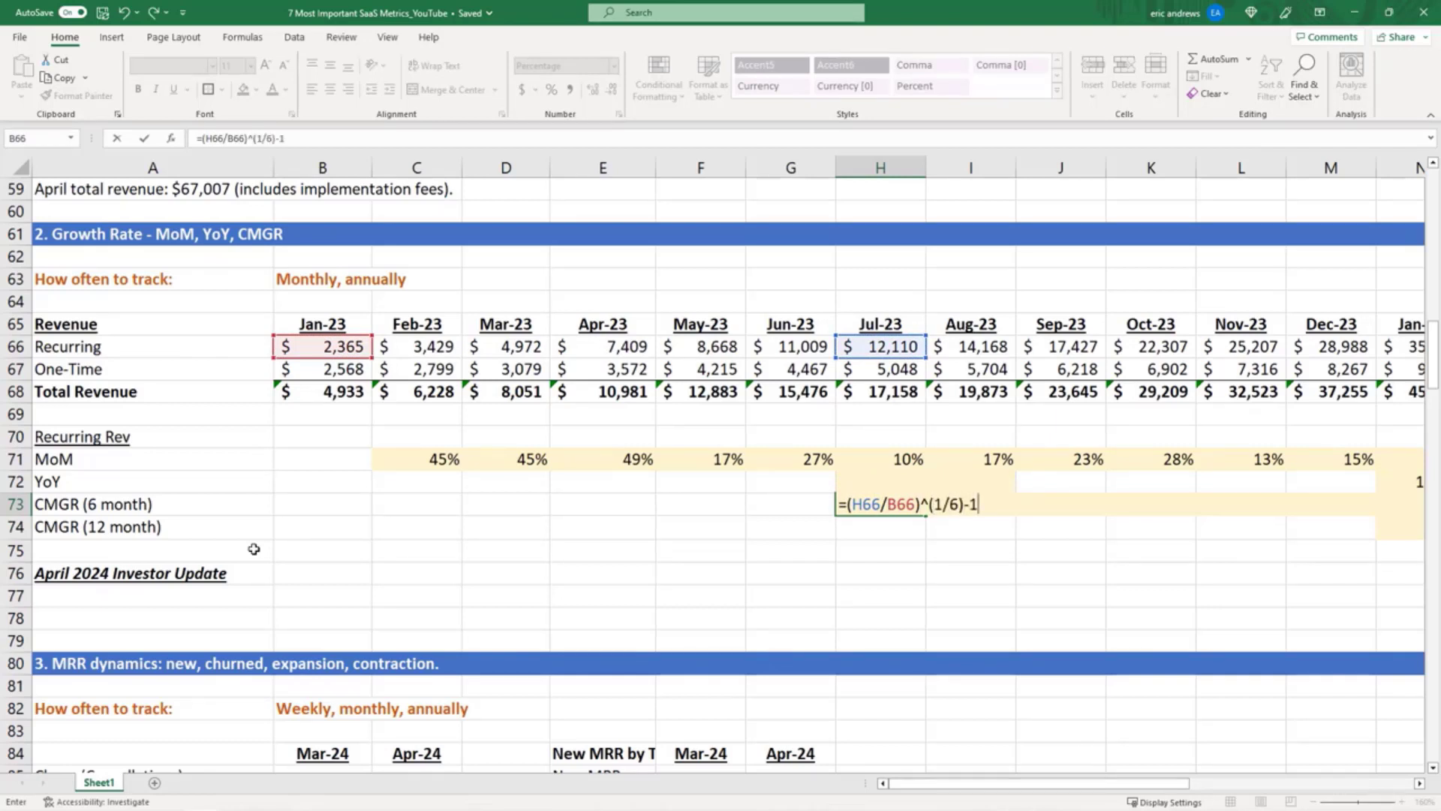
key(ctrl+Return)
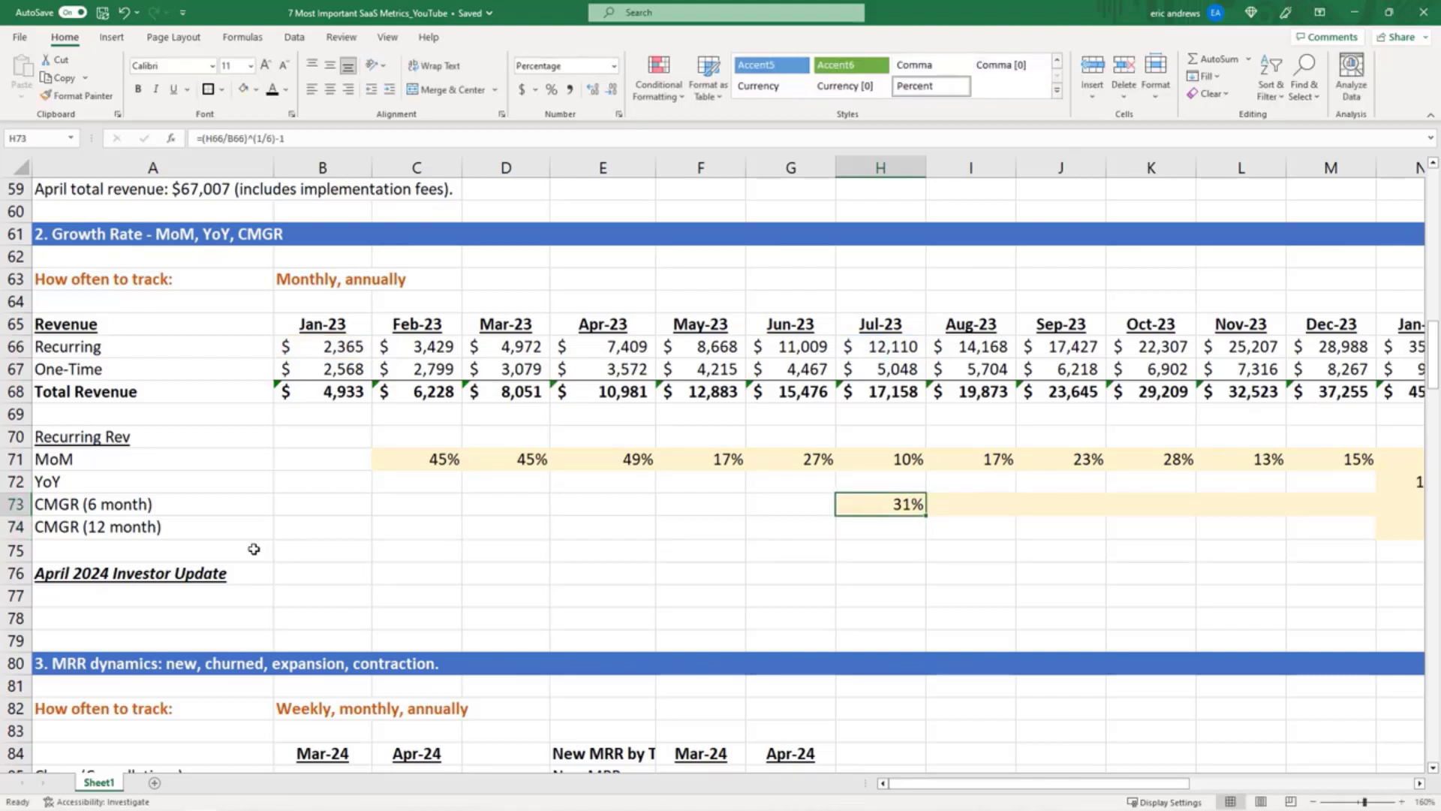
- Recount the months from Jan-23 and verify the 31% Jul-23 result
click(325, 351)
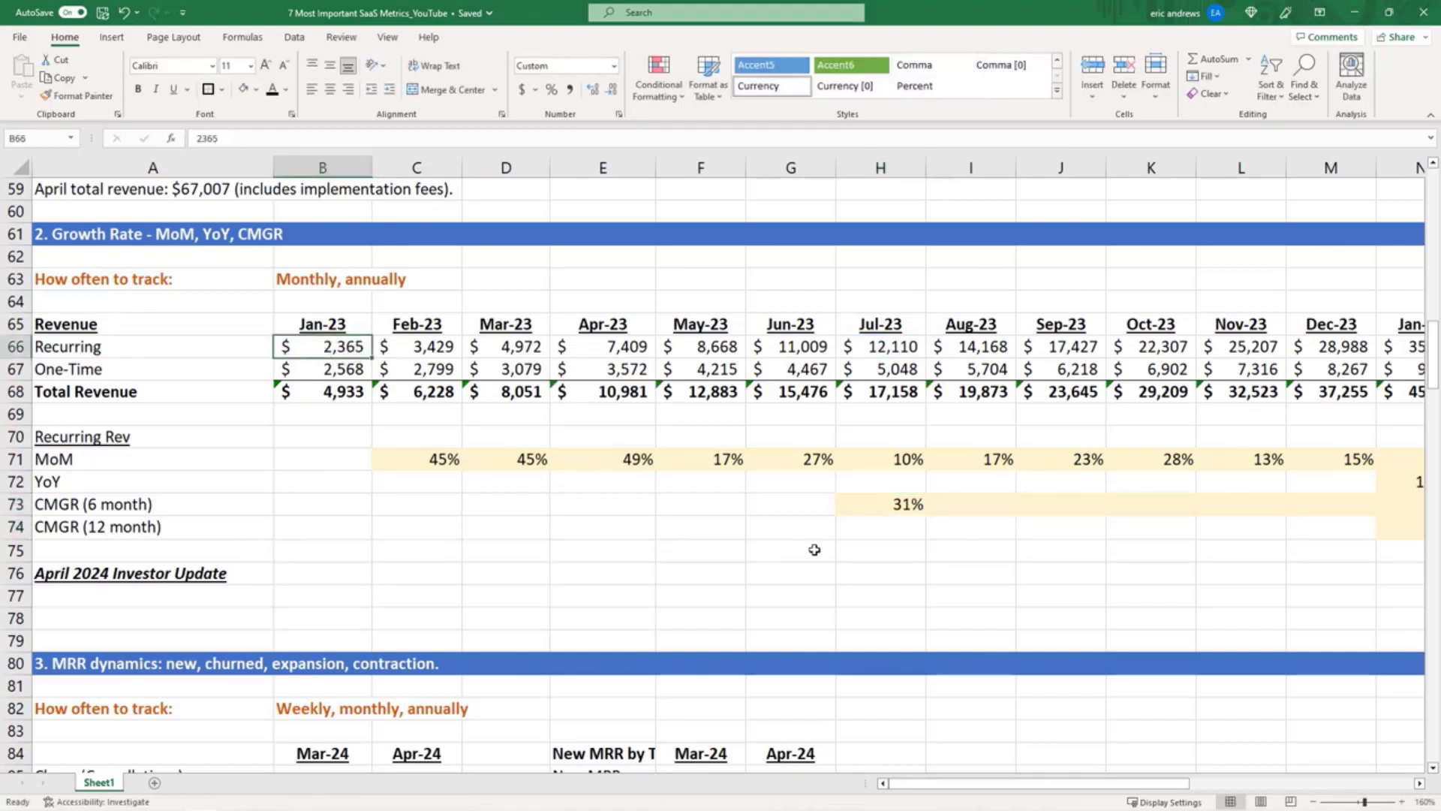
click(434, 346)
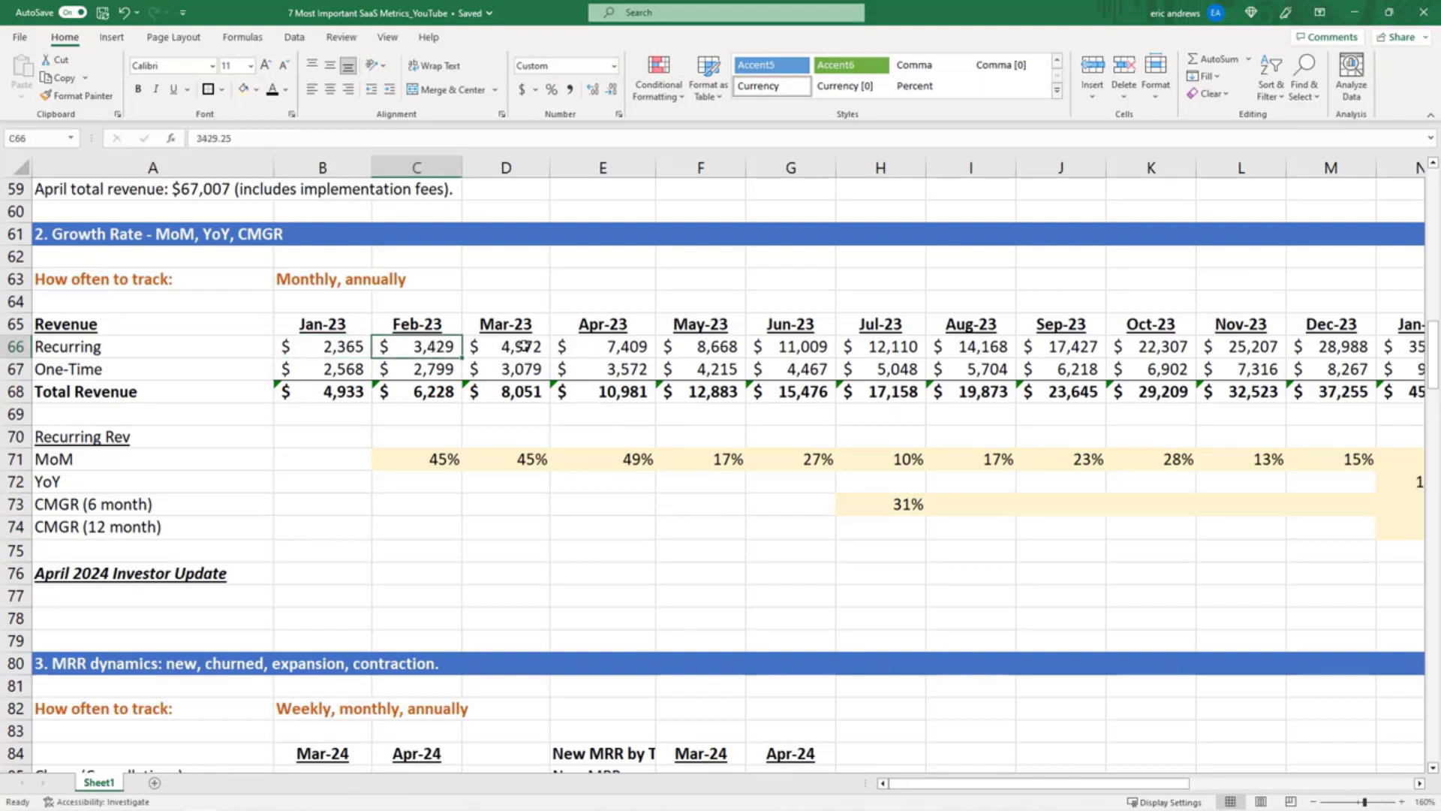
click(525, 345)
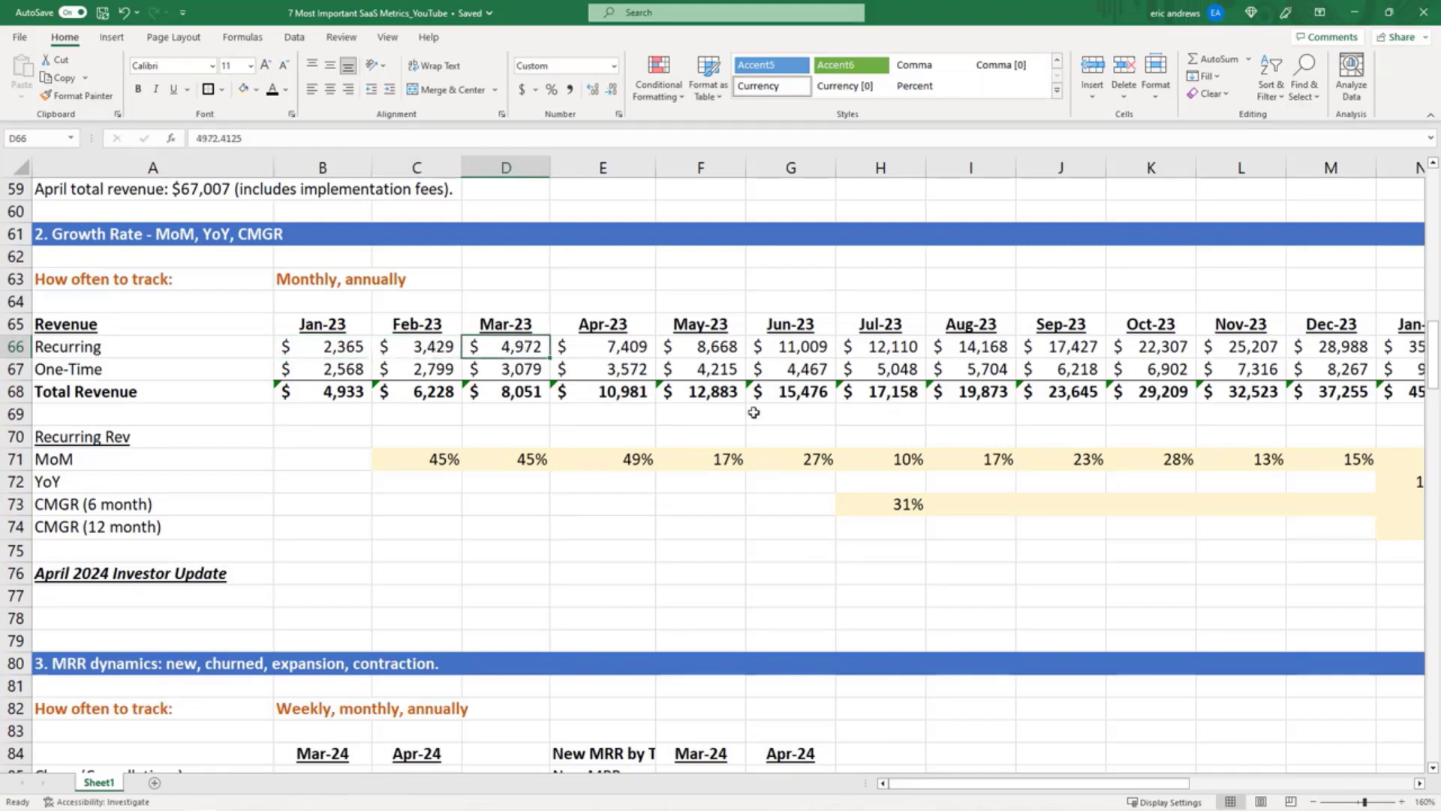
click(897, 505)
click(887, 352)
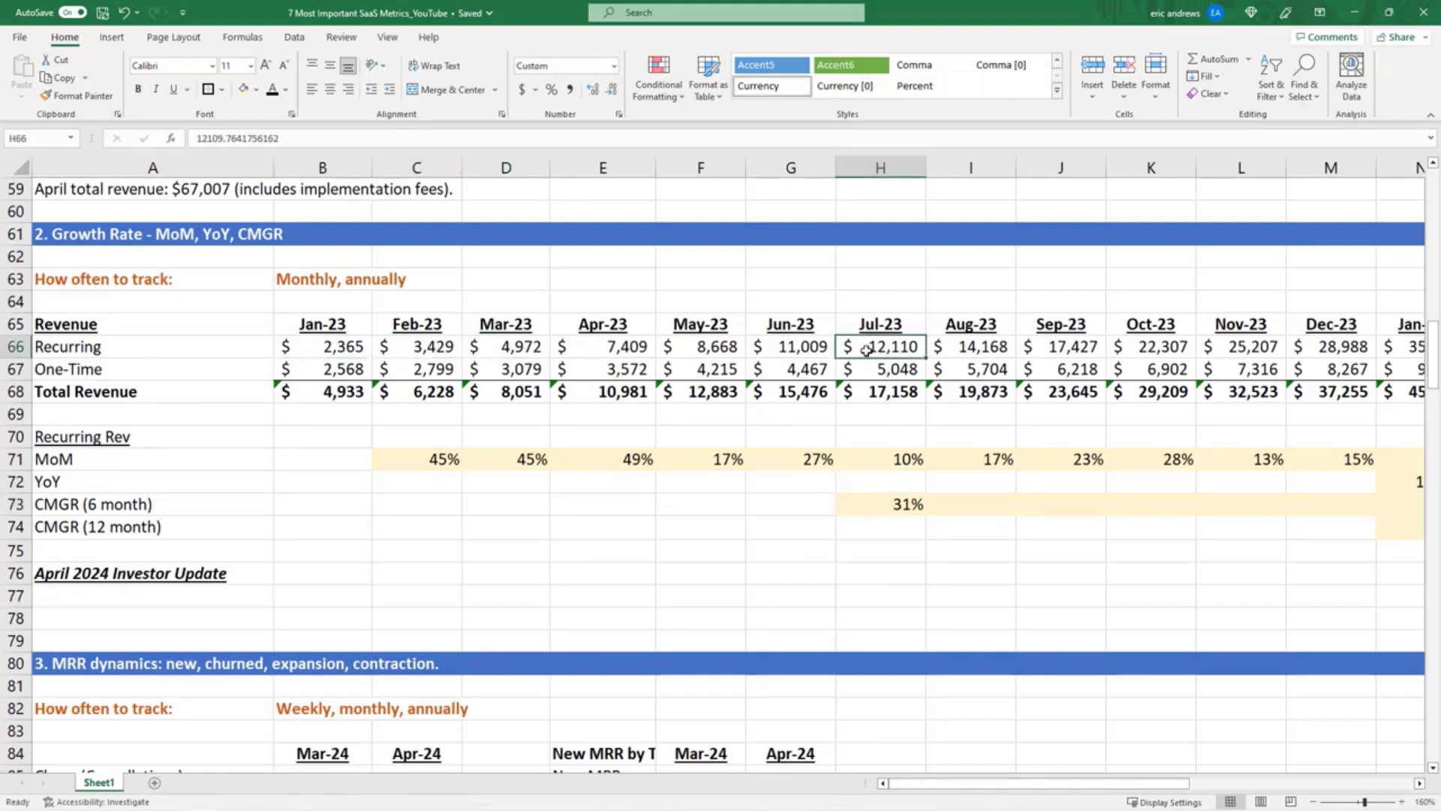
click(323, 443)
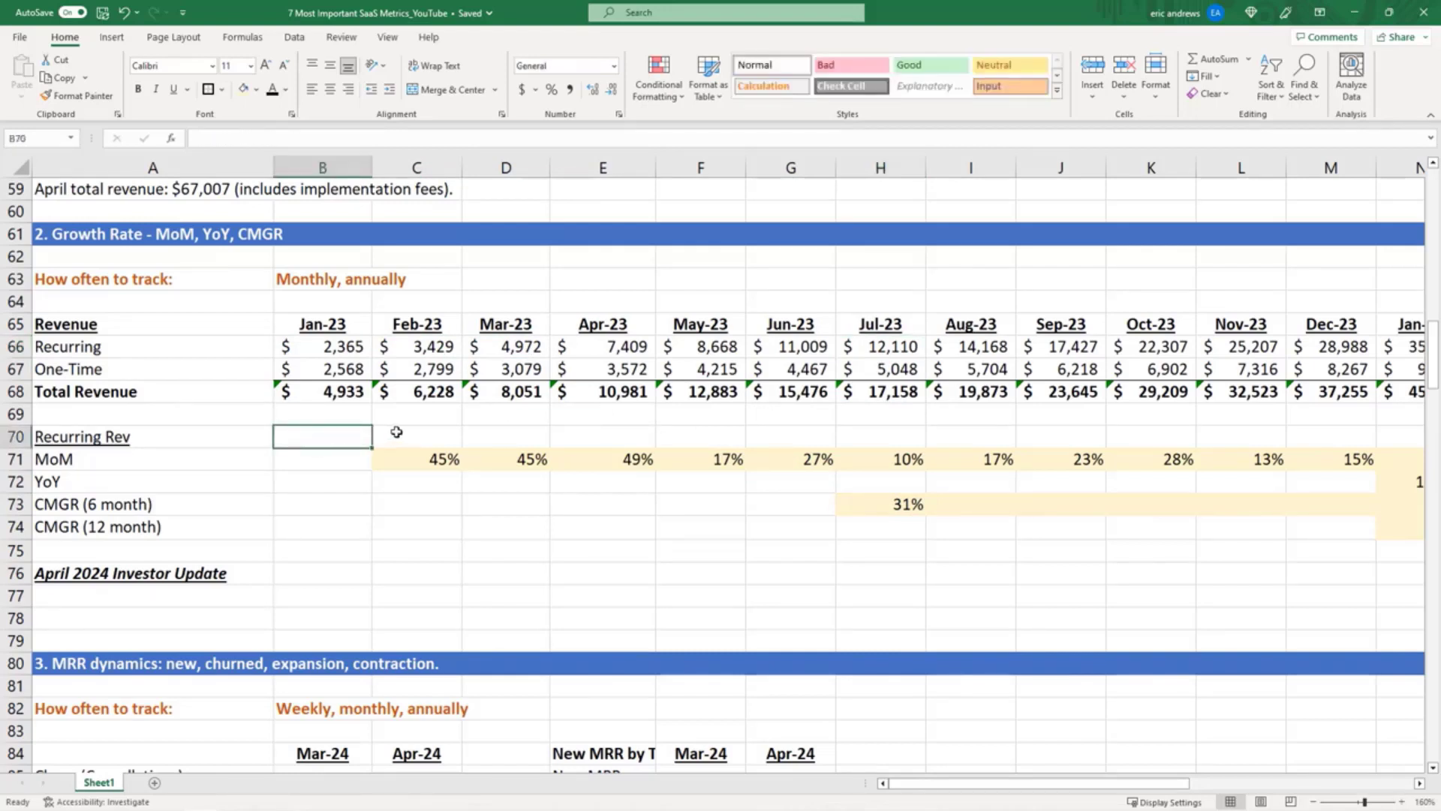
click(395, 431)
text(=)
click(318, 347)
text(*)
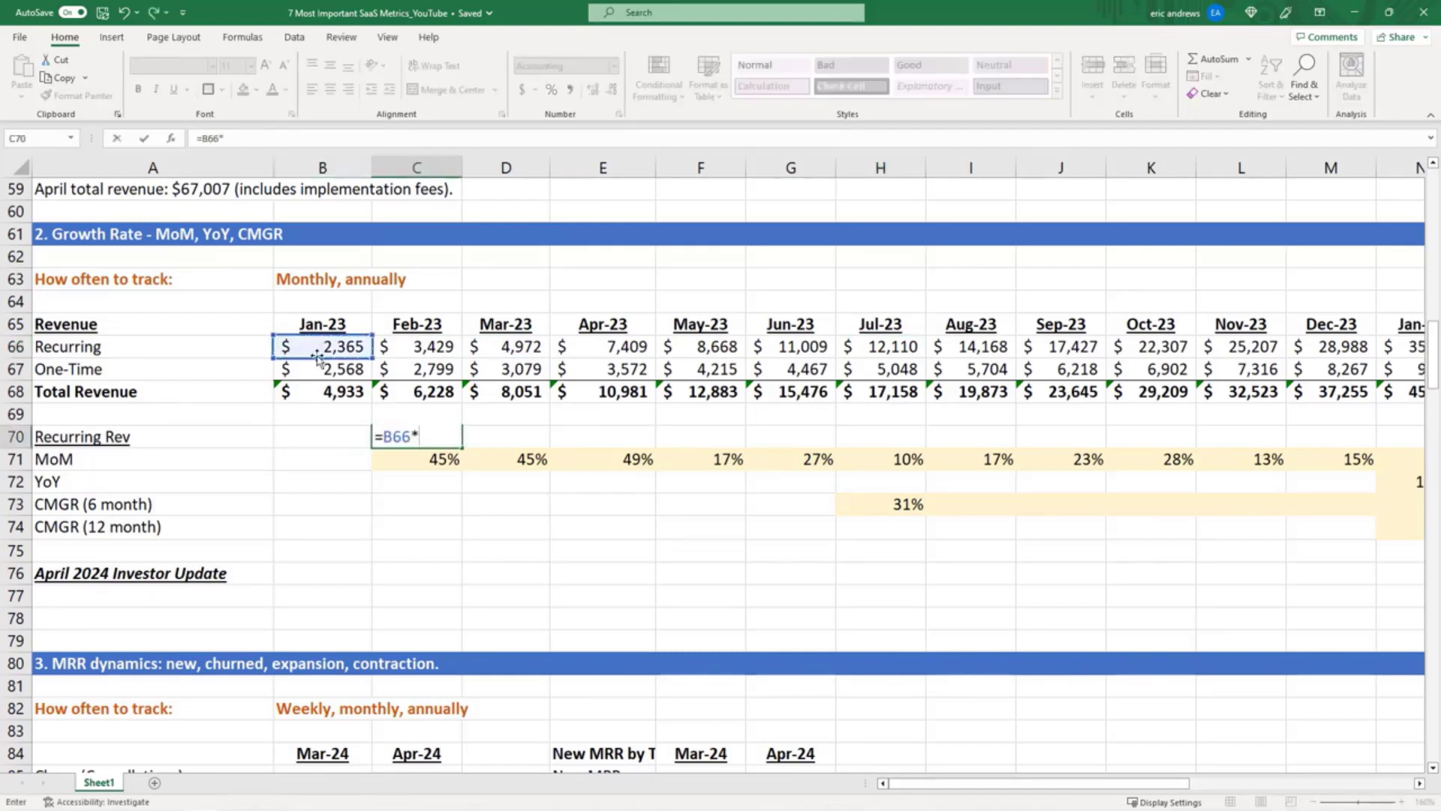
text((1+)
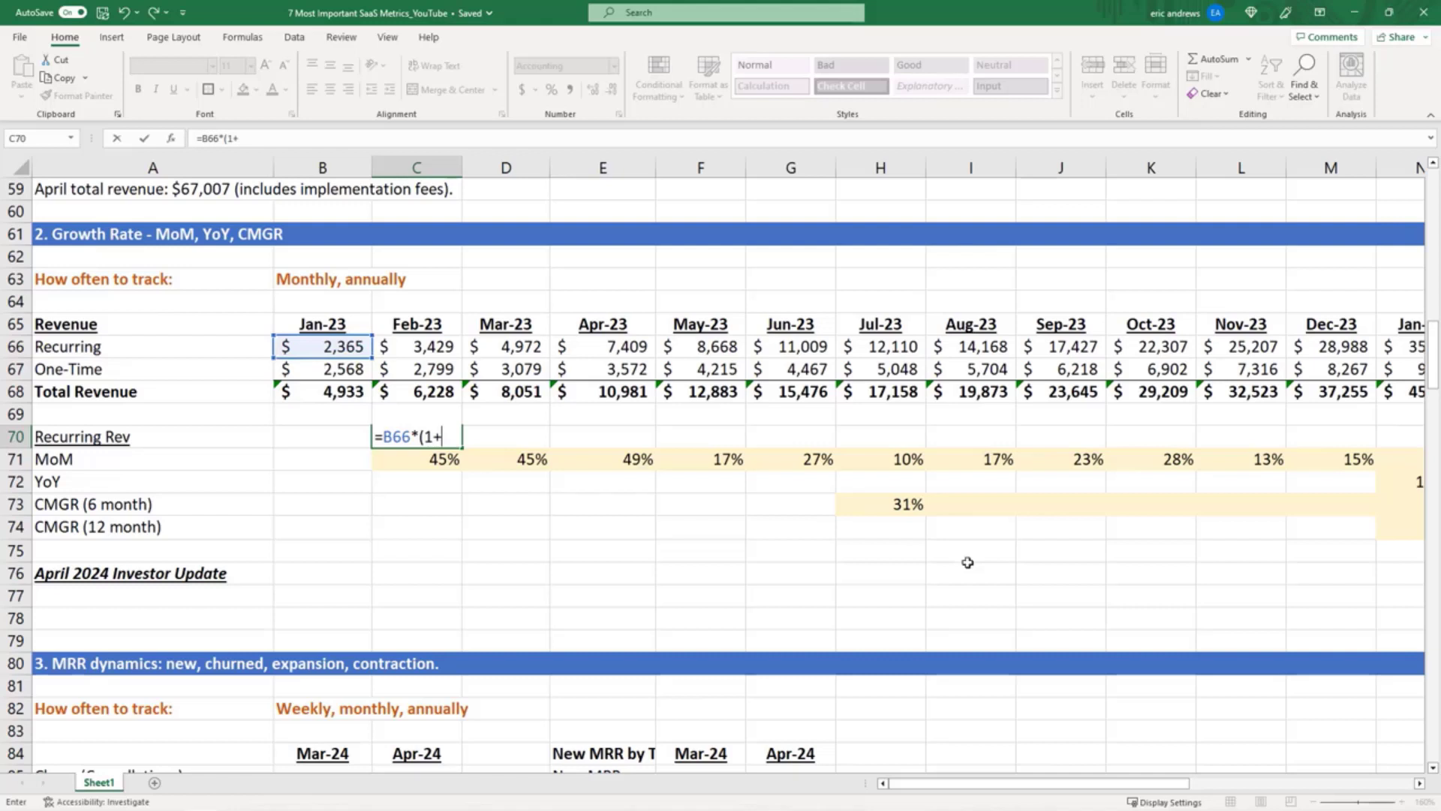
click(895, 505)
key(F4)
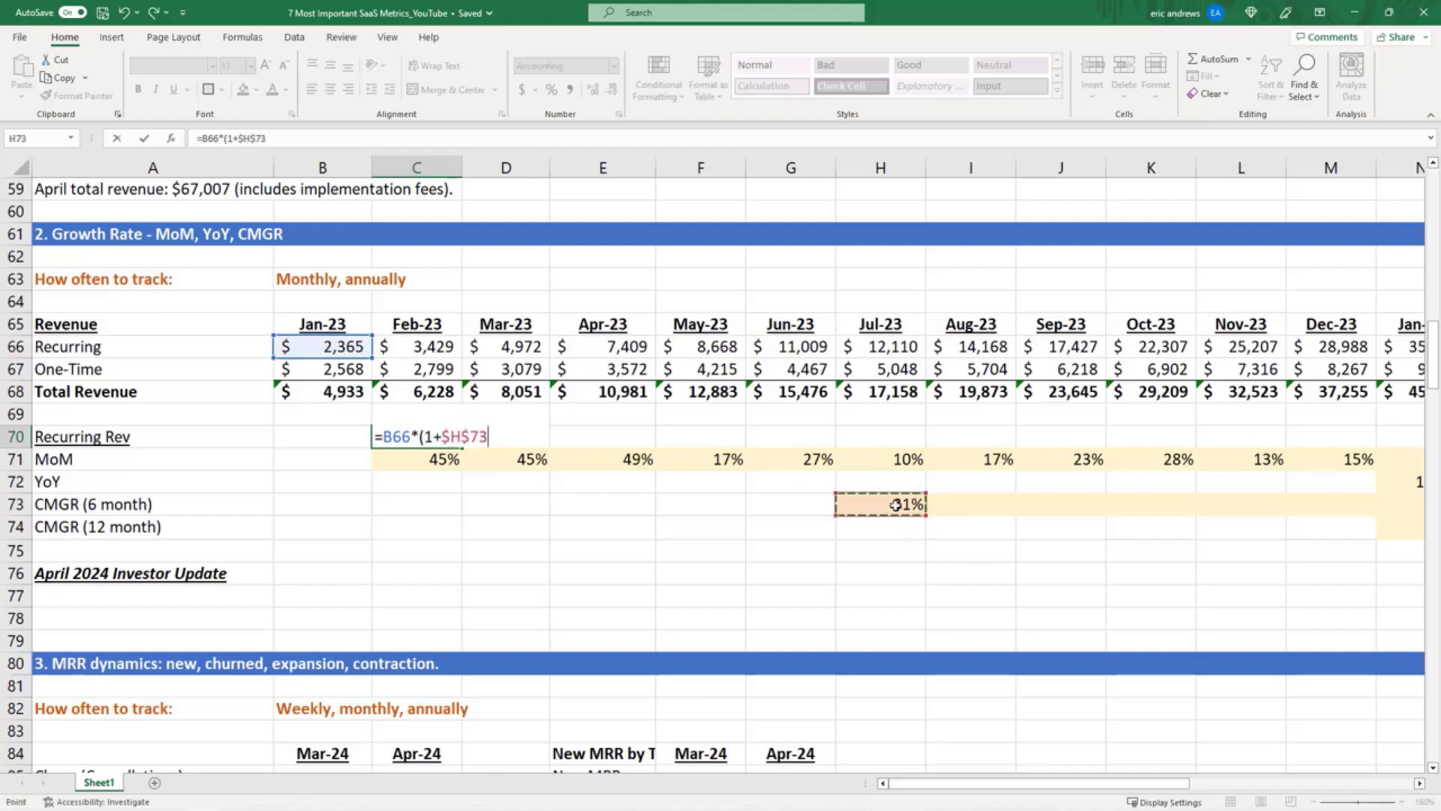
key(Return)
key(Up)
key(Right)
text(=)
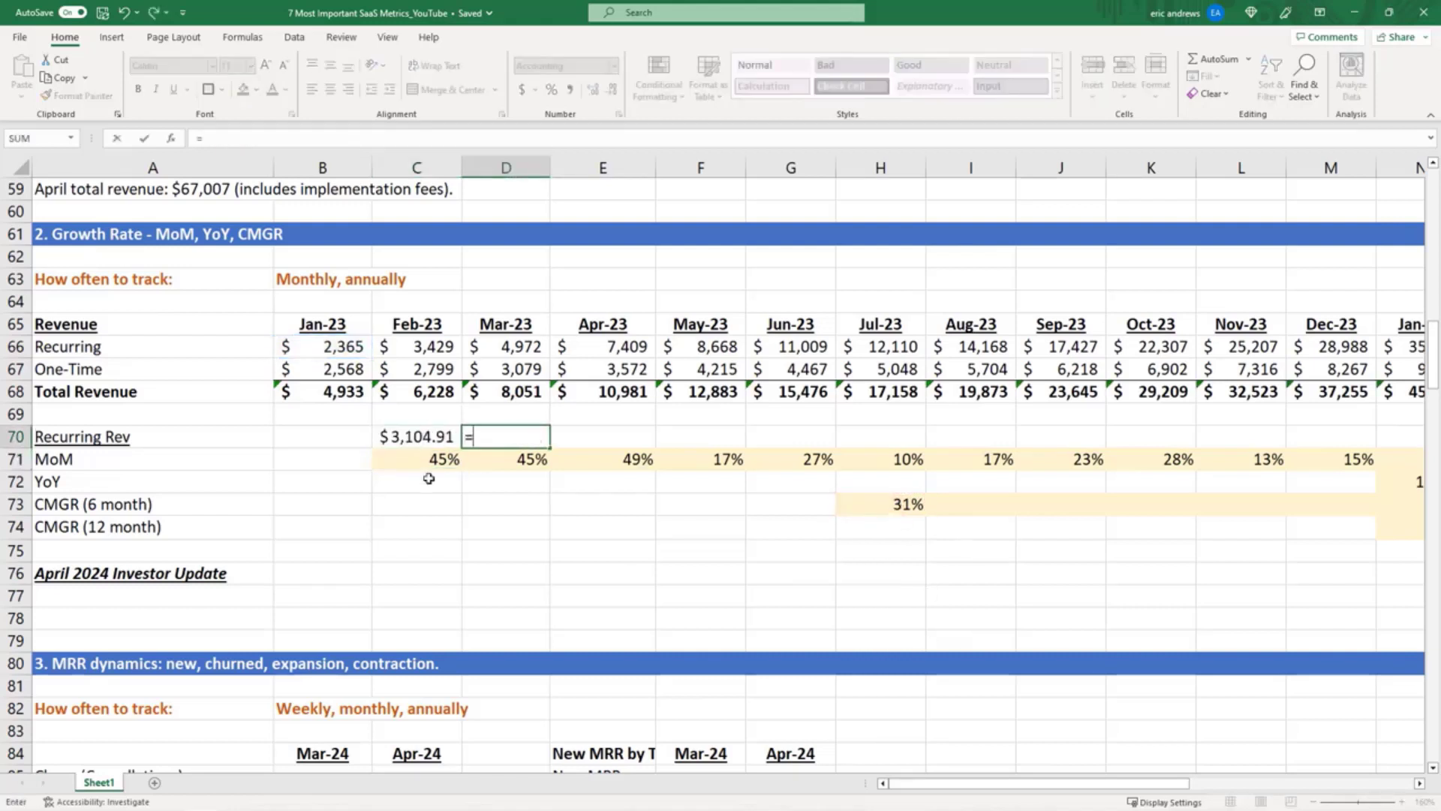
key(Left)
text(*)
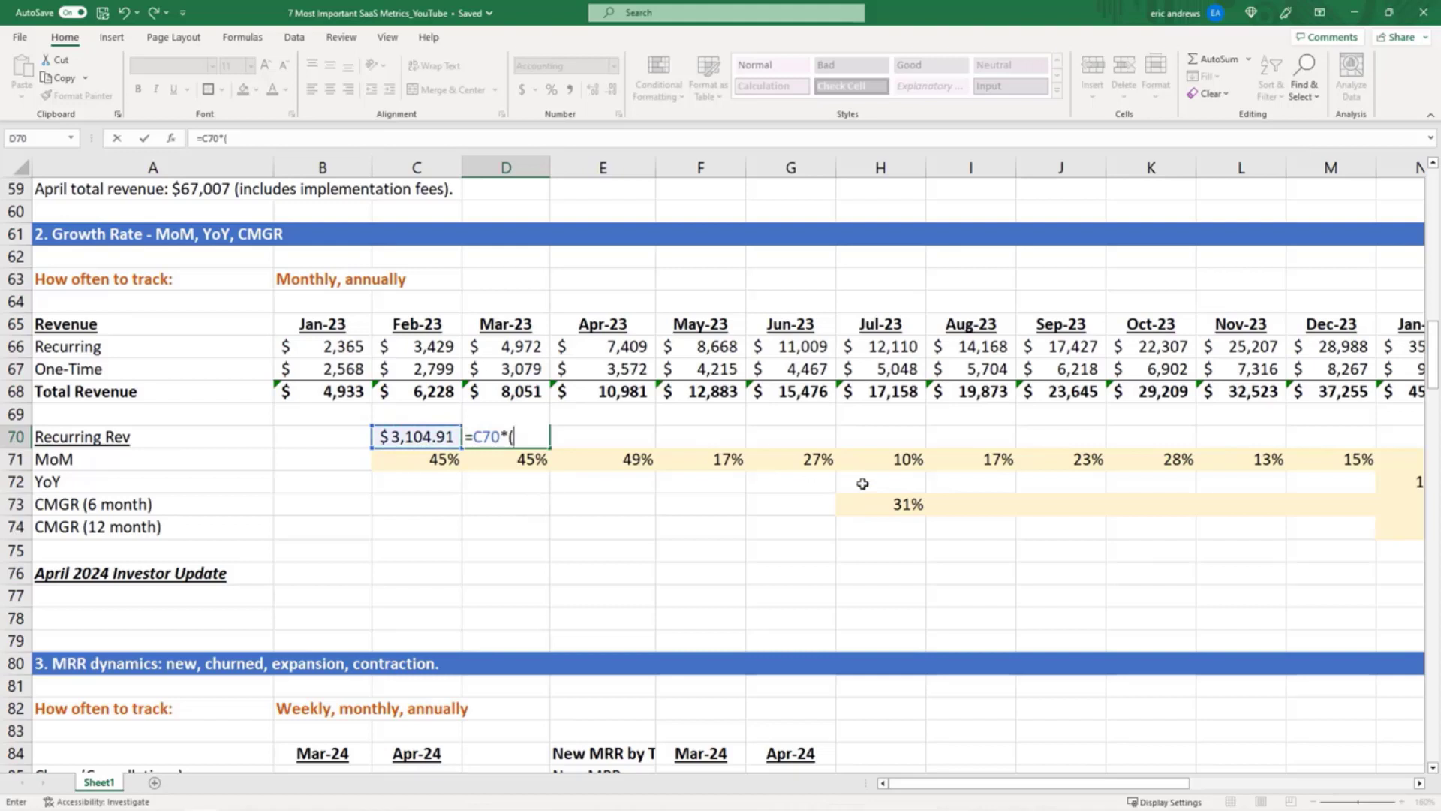
text(()
click(870, 505)
key(BackSpace)
key(BackSpace)
key(BackSpace)
text(1+)
click(904, 505)
text())
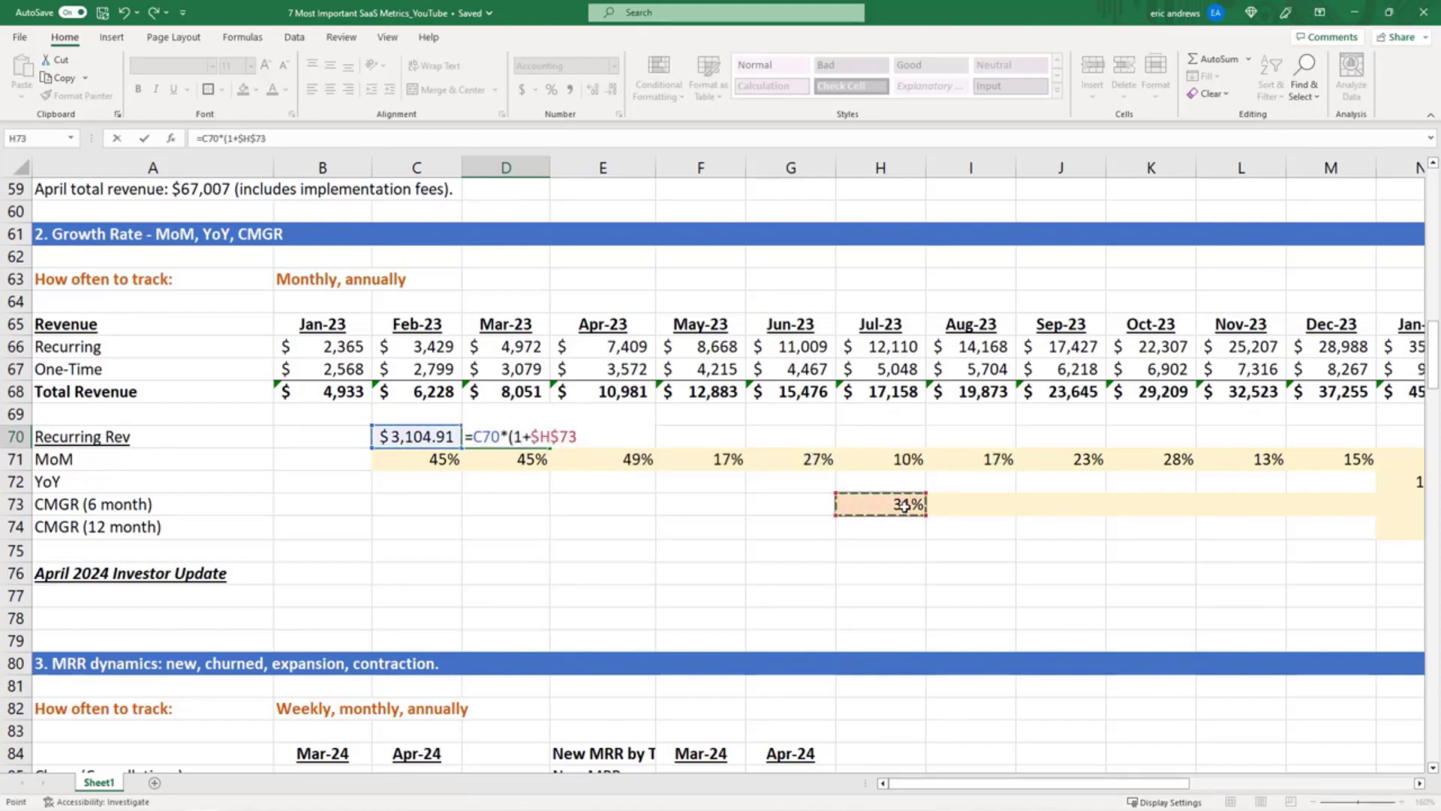
key(Return)
key(Up)
key(ctrl+c)
key(shift+Right)
key(shift+Right)
key(shift+Right)
key(shift+Right)
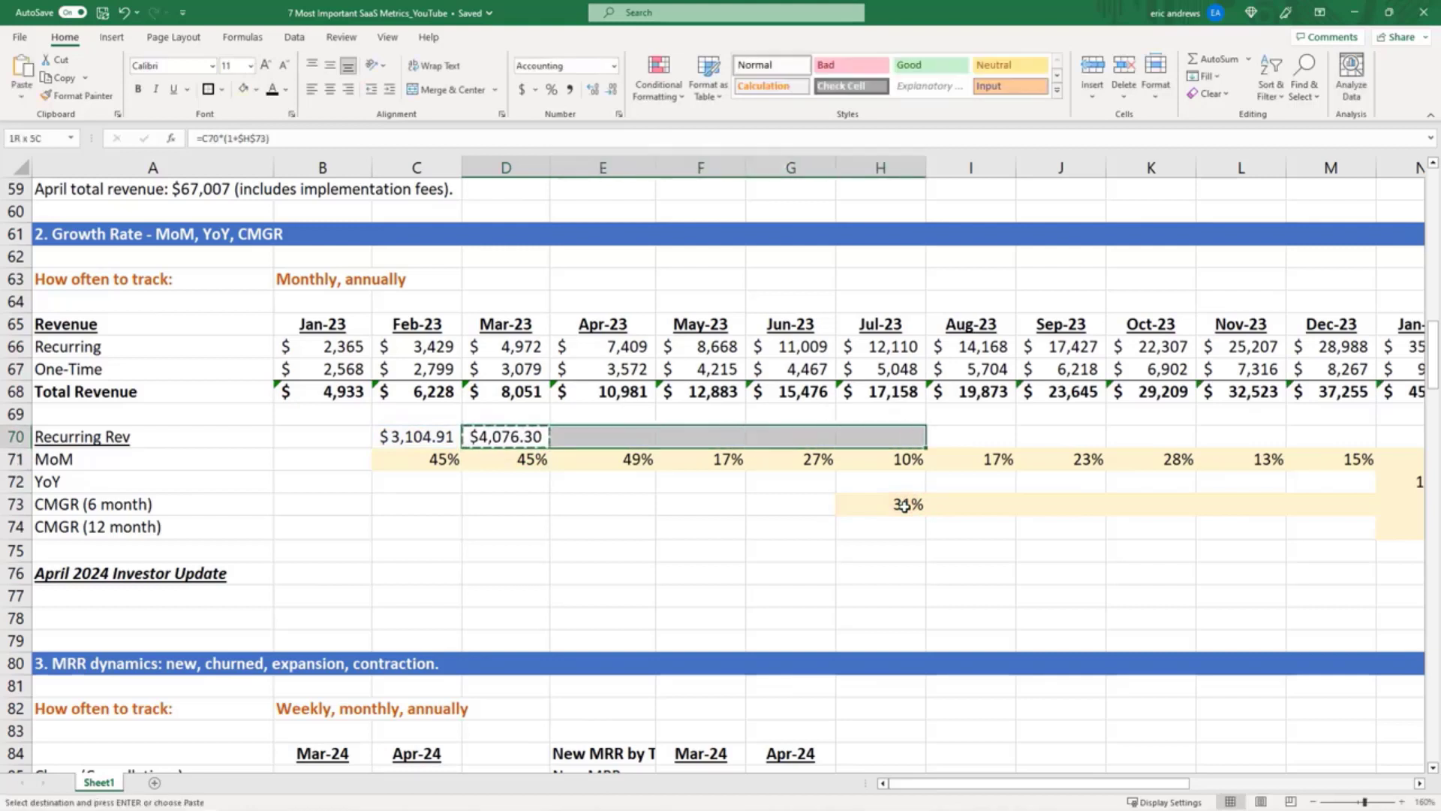
key(ctrl+v)
key(Left)
key(Escape)
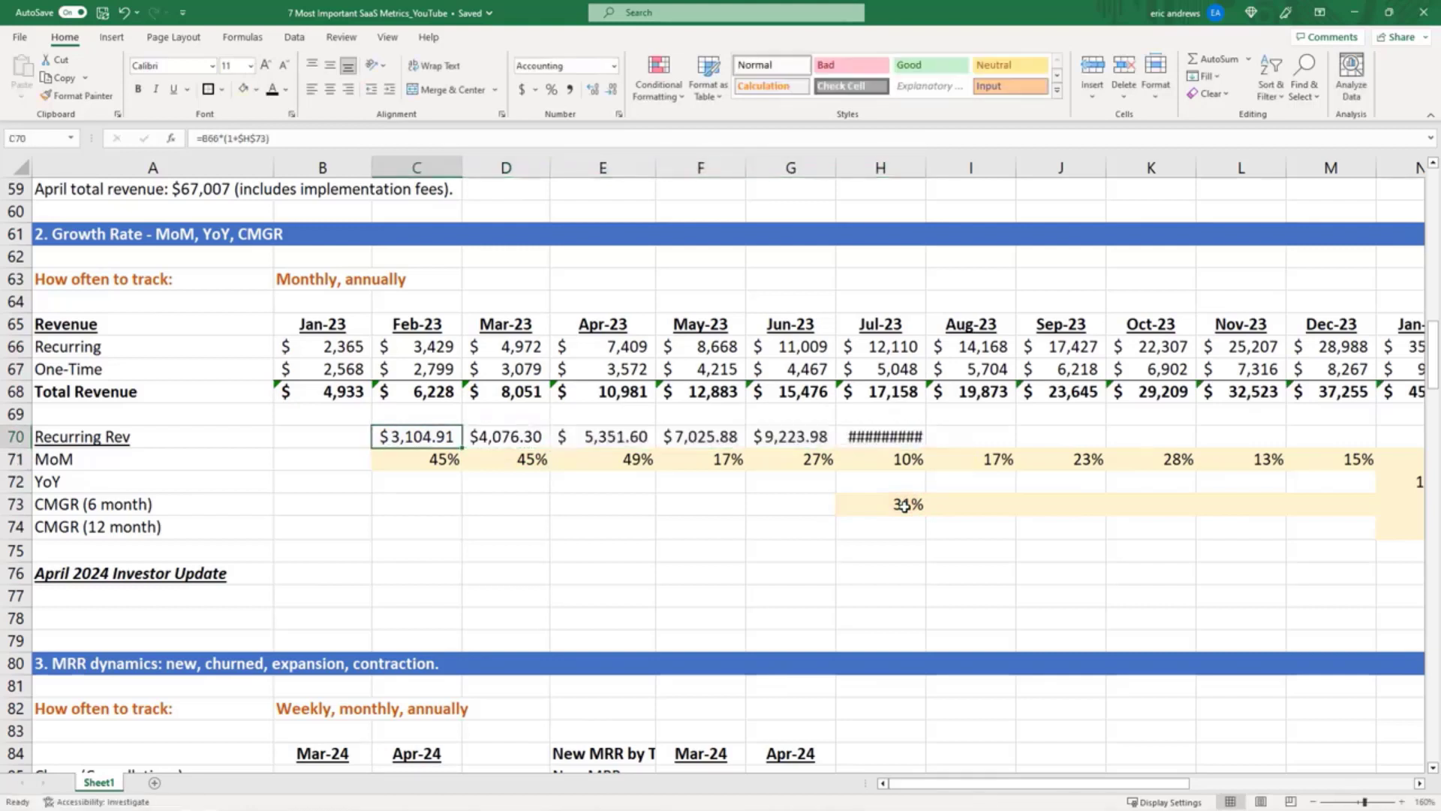
key(shift+Right)
key(shift+Right)
key(shift+Right)
key(shift+Right)
key(shift+Right)
click(612, 90)
click(612, 89)
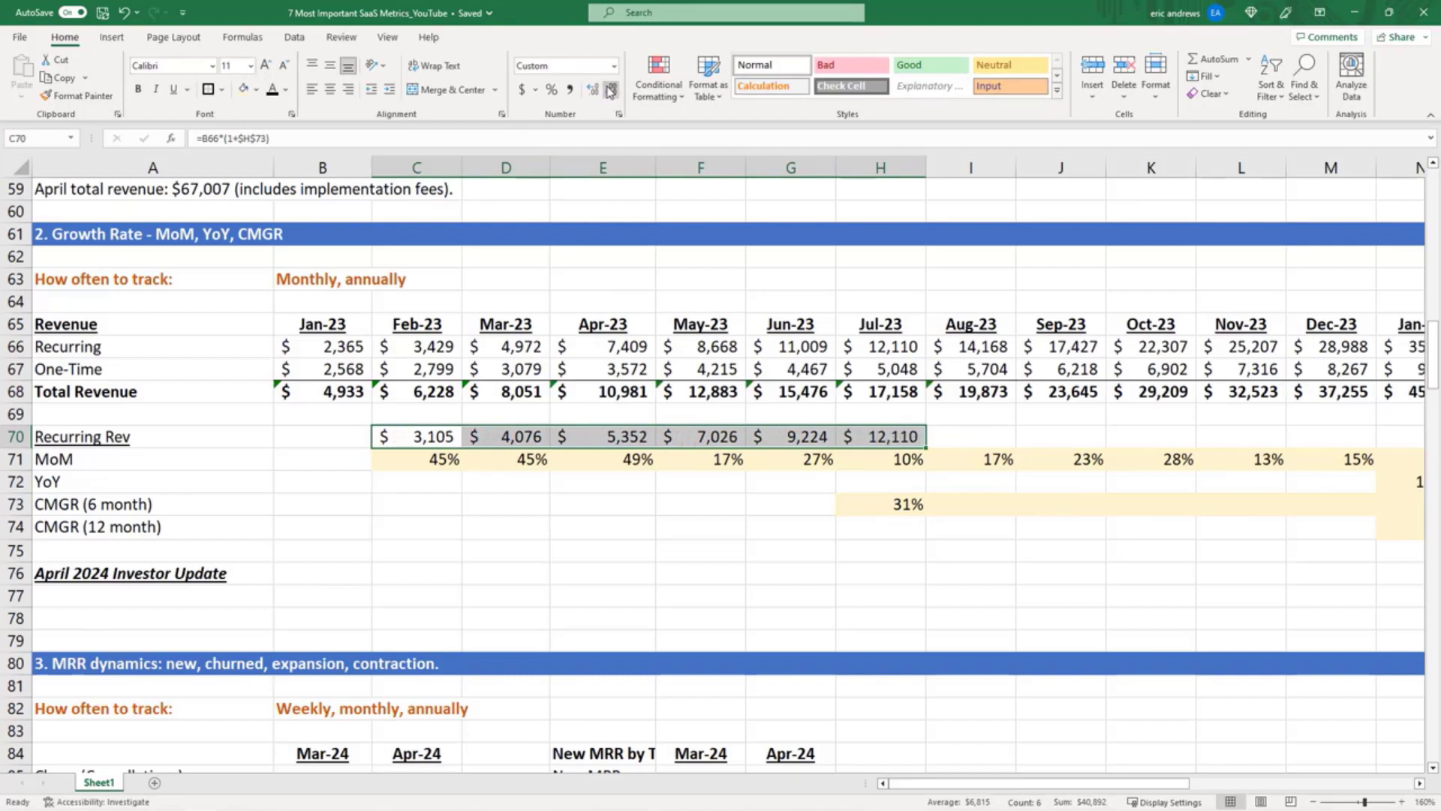
click(885, 438)
click(880, 345)
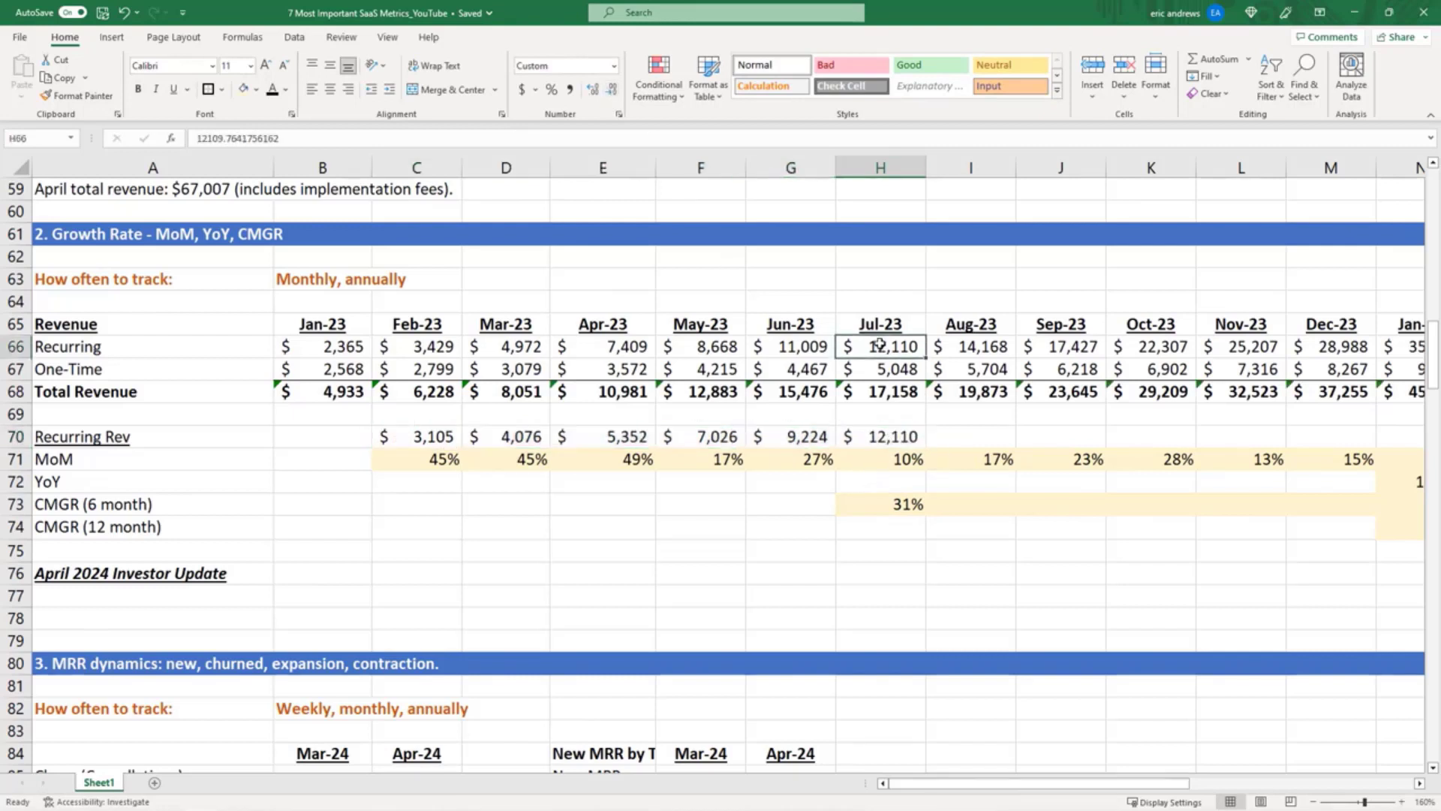
click(882, 429)
drag(888, 435, 420, 436)
key(Delete)
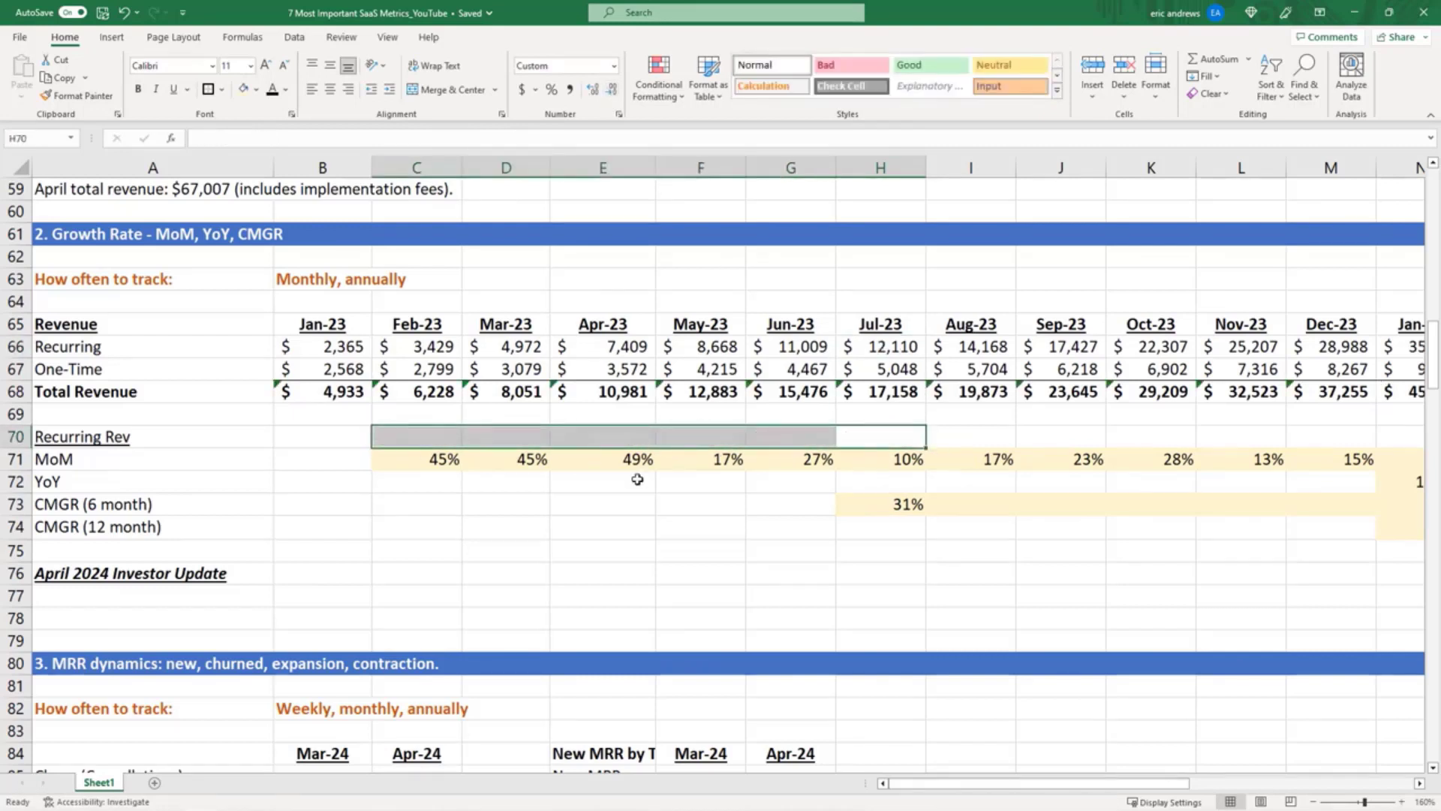
- Copy the Jul-23 CMGR formula across the 6-month row through Dec-24
click(930, 505)
key(Left)
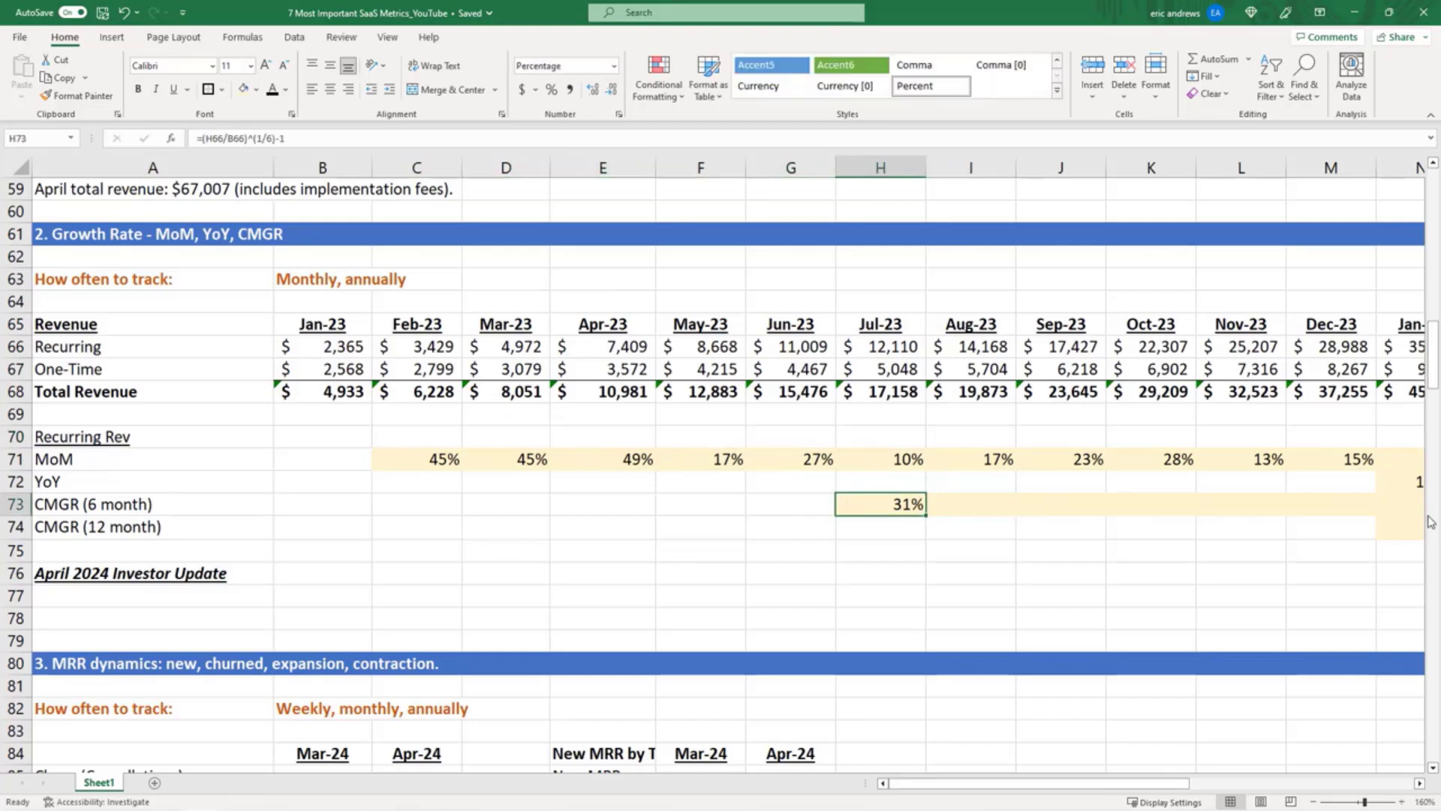
key(ctrl+c)
key(Right)
key(shift+Right)
key(shift+Right)
key(shift+Right)
key(shift+Right)
key(shift+Right)
key(shift+Right)
key(shift+Right)
key(shift+Right)
key(shift+Right)
key(shift+Right)
key(shift+Right)
key(shift+Right)
key(shift+Right)
key(shift+Right)
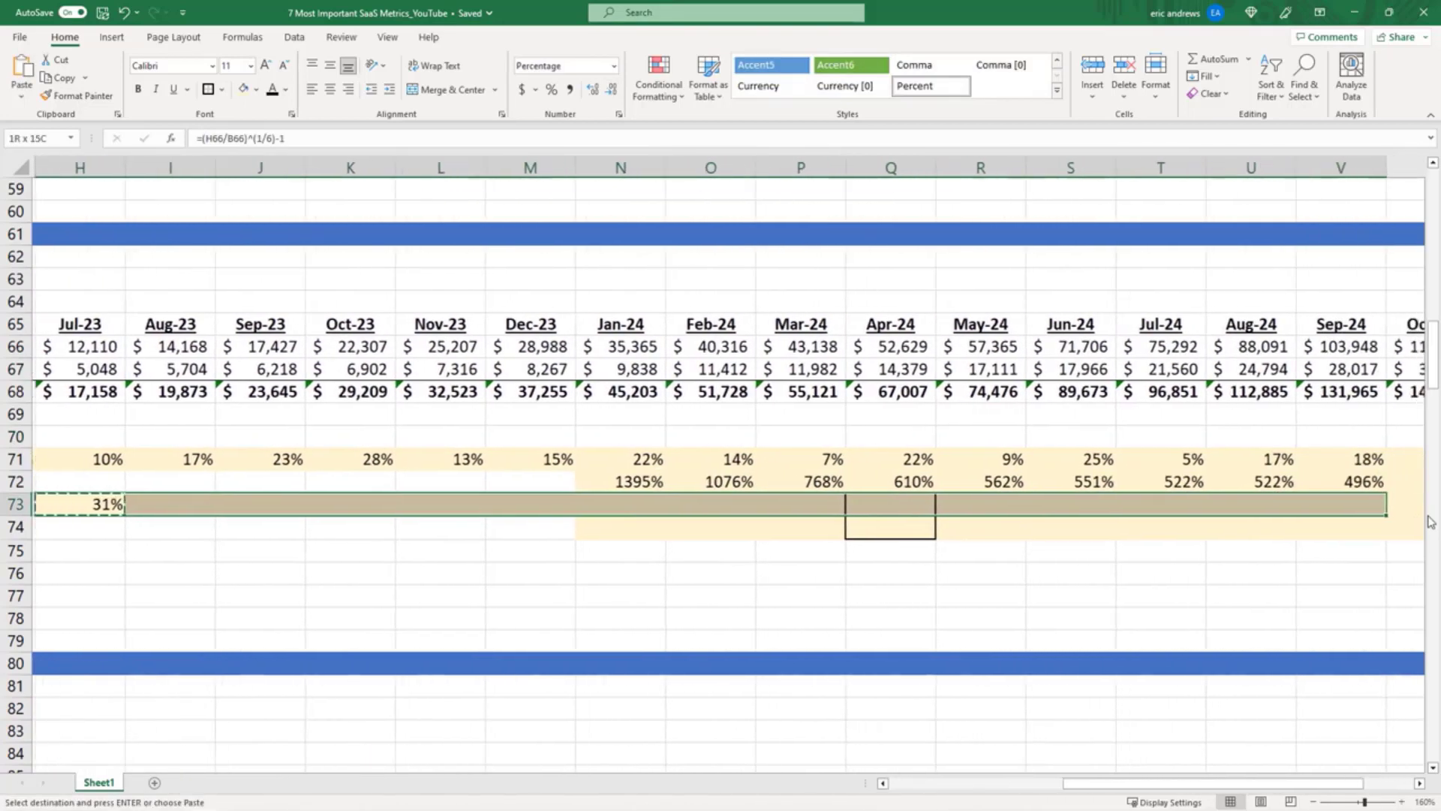
key(shift+Right)
key(shift+Right)
key(shift+Right)
key(ctrl+v)
key(ctrl+BackSpace)
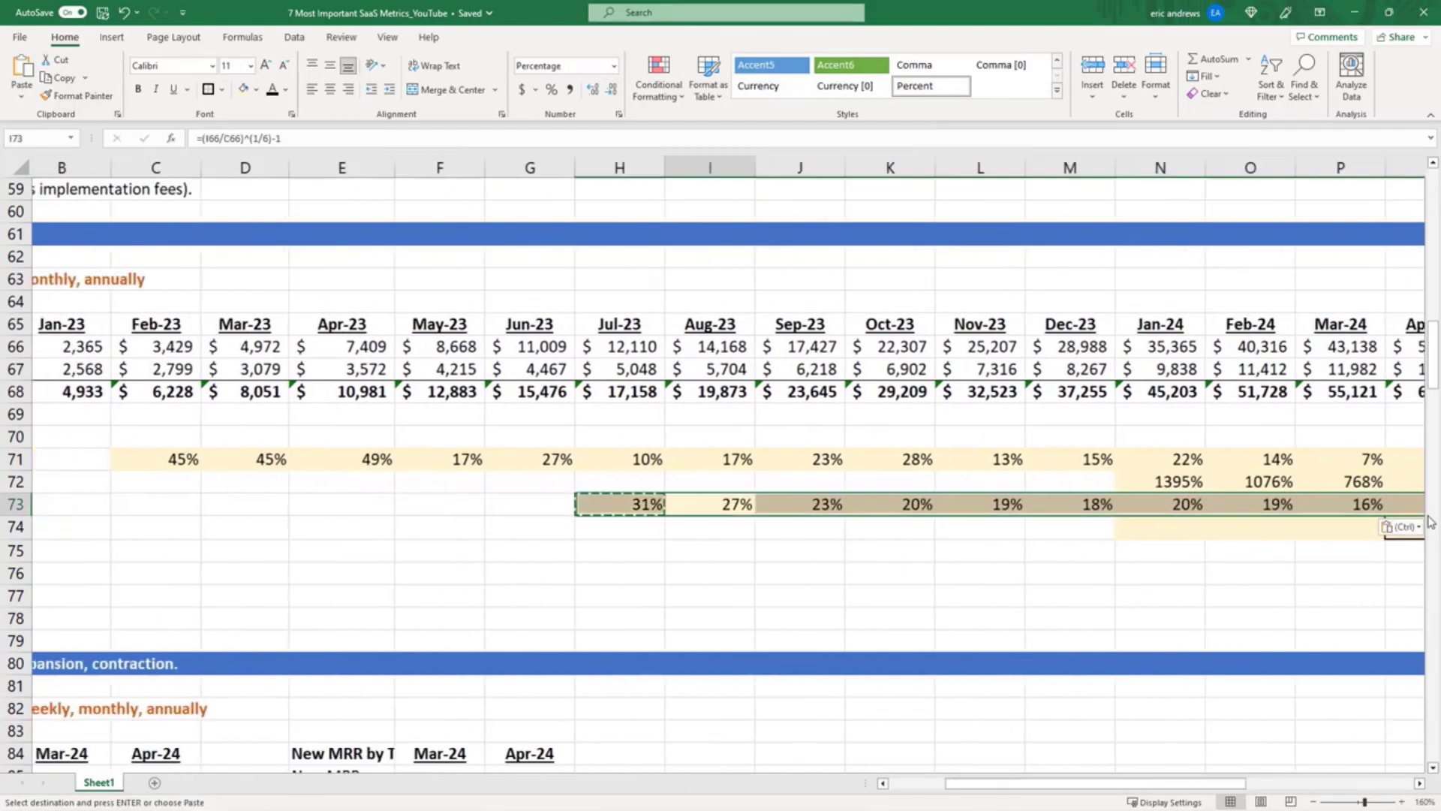
key(Escape)
- Review the 6-month CMGR values, including 15% for Apr-24, and the Jul-23 formula
key(Right)
key(Right)
key(Right)
key(Right)
key(Right)
key(Right)
key(Right)
key(Right)
key(Right)
key(Right)
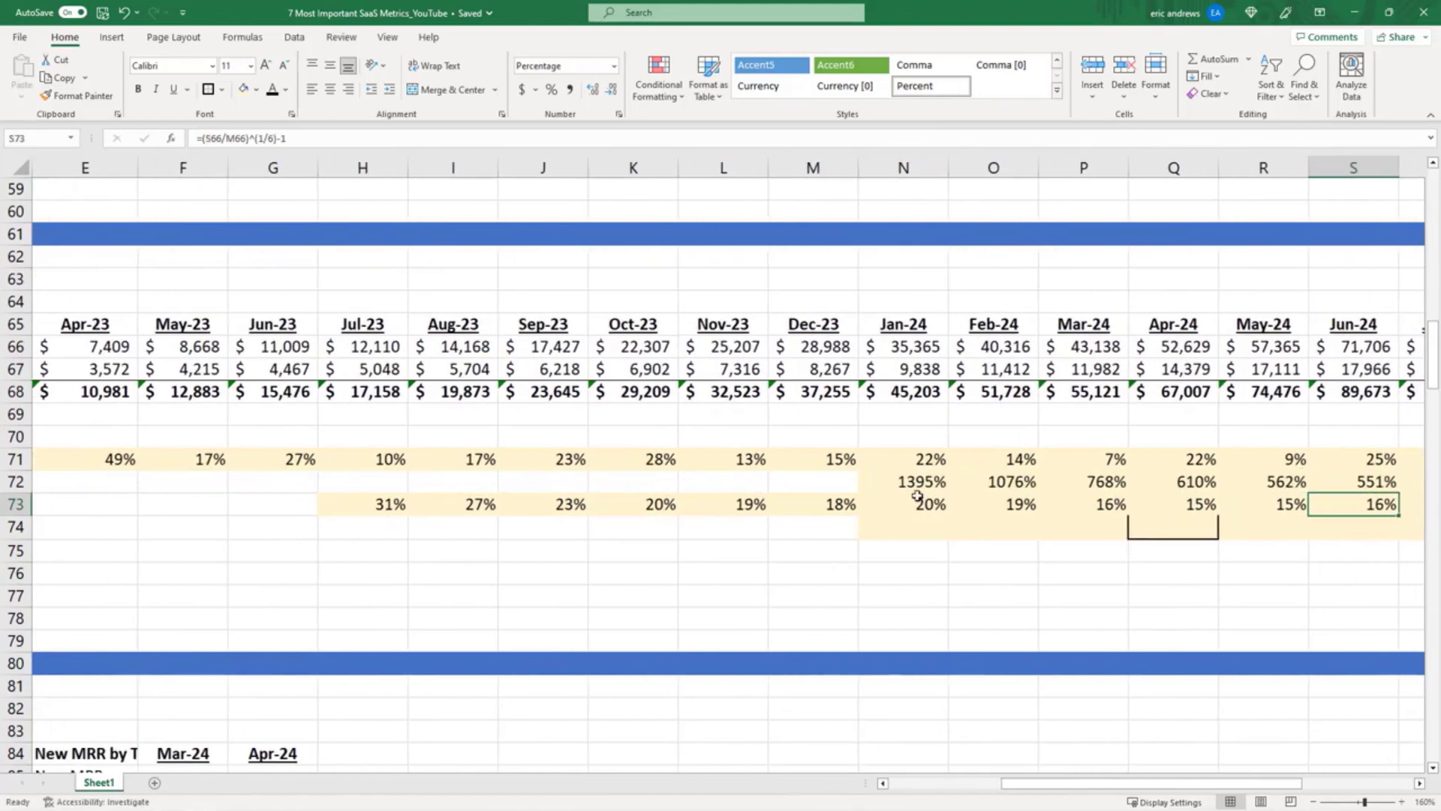
key(Right)
key(Right)
key(Right)
click(897, 328)
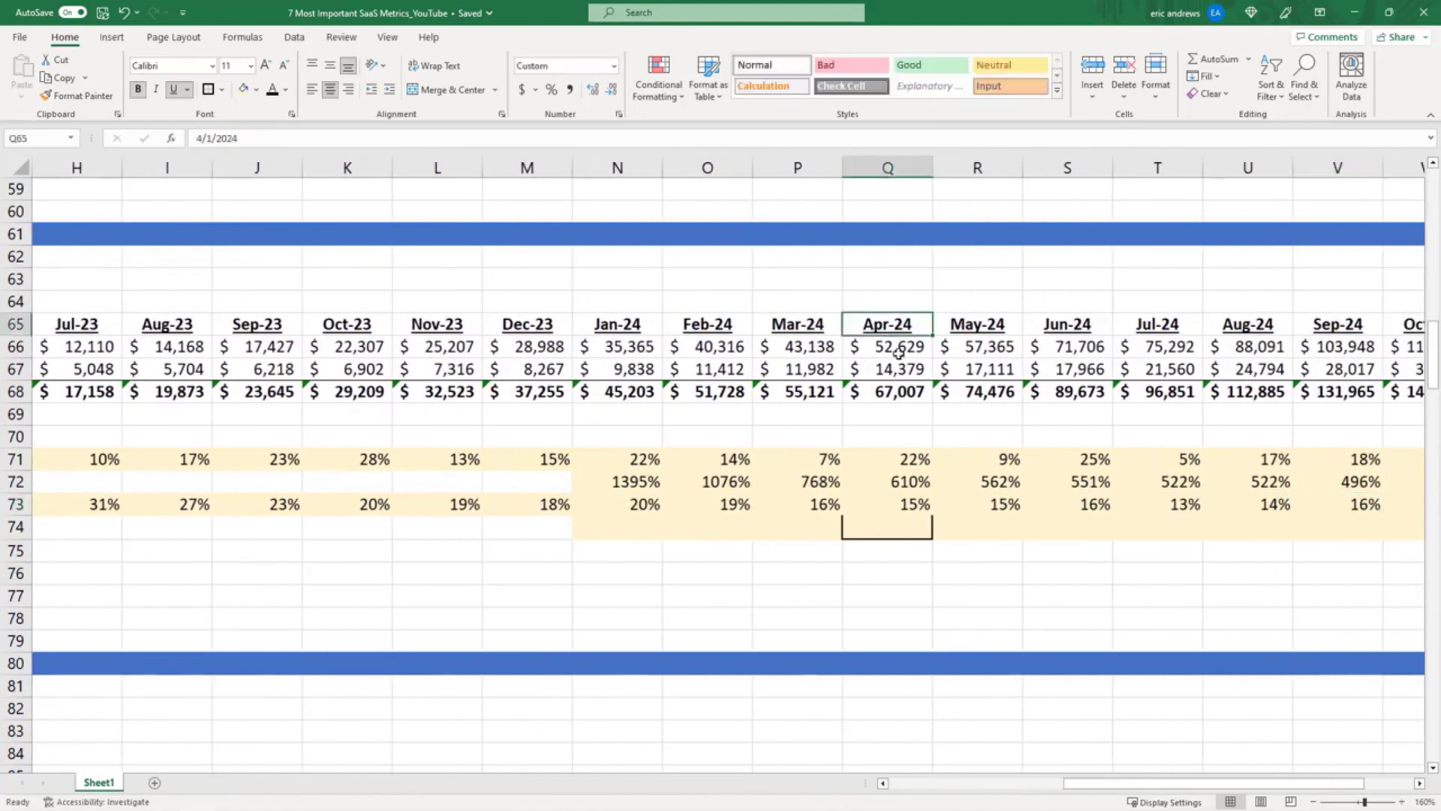
click(906, 505)
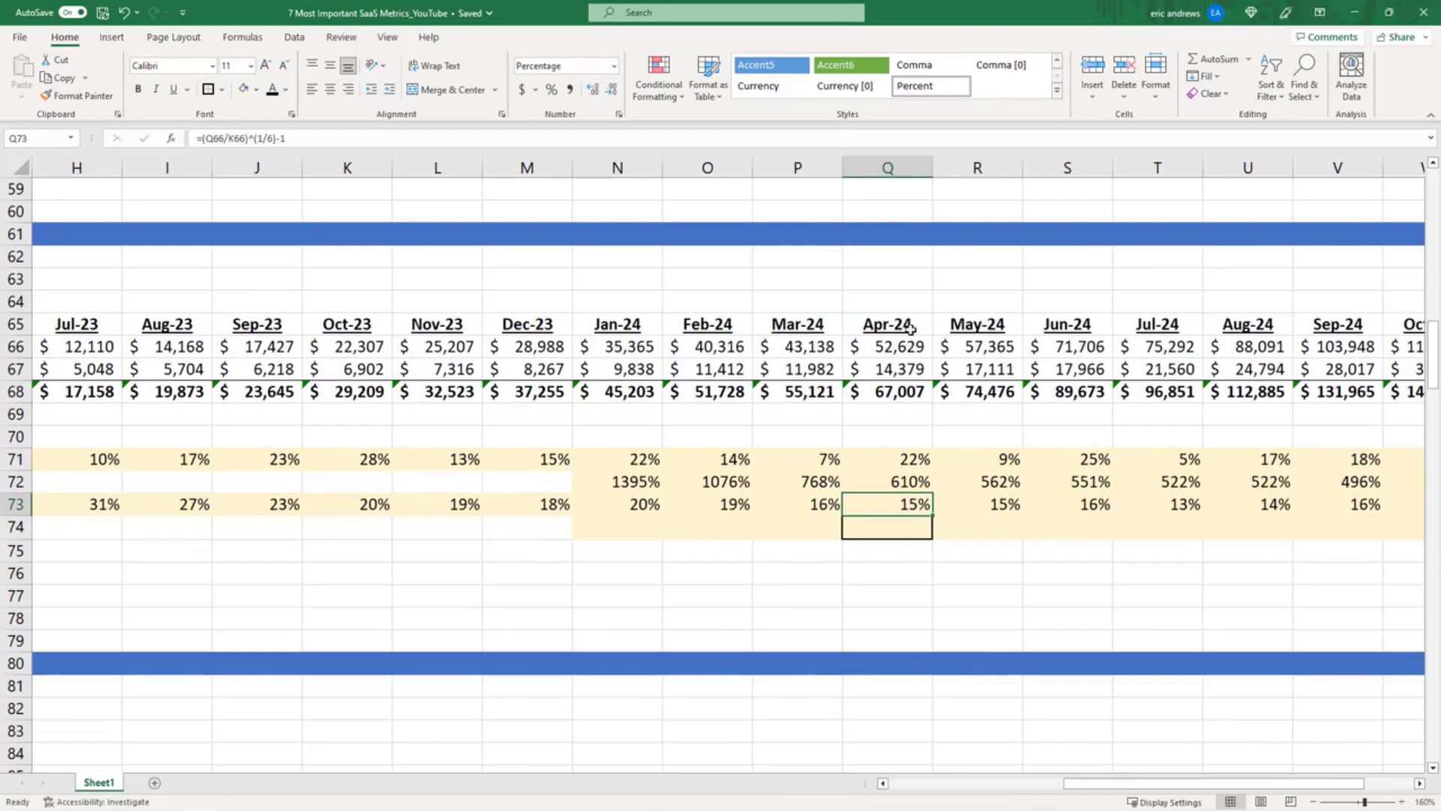
key(Down)
key(Down)
key(Left)
key(Left)
key(Left)
key(Left)
key(Left)
key(Left)
key(Home)
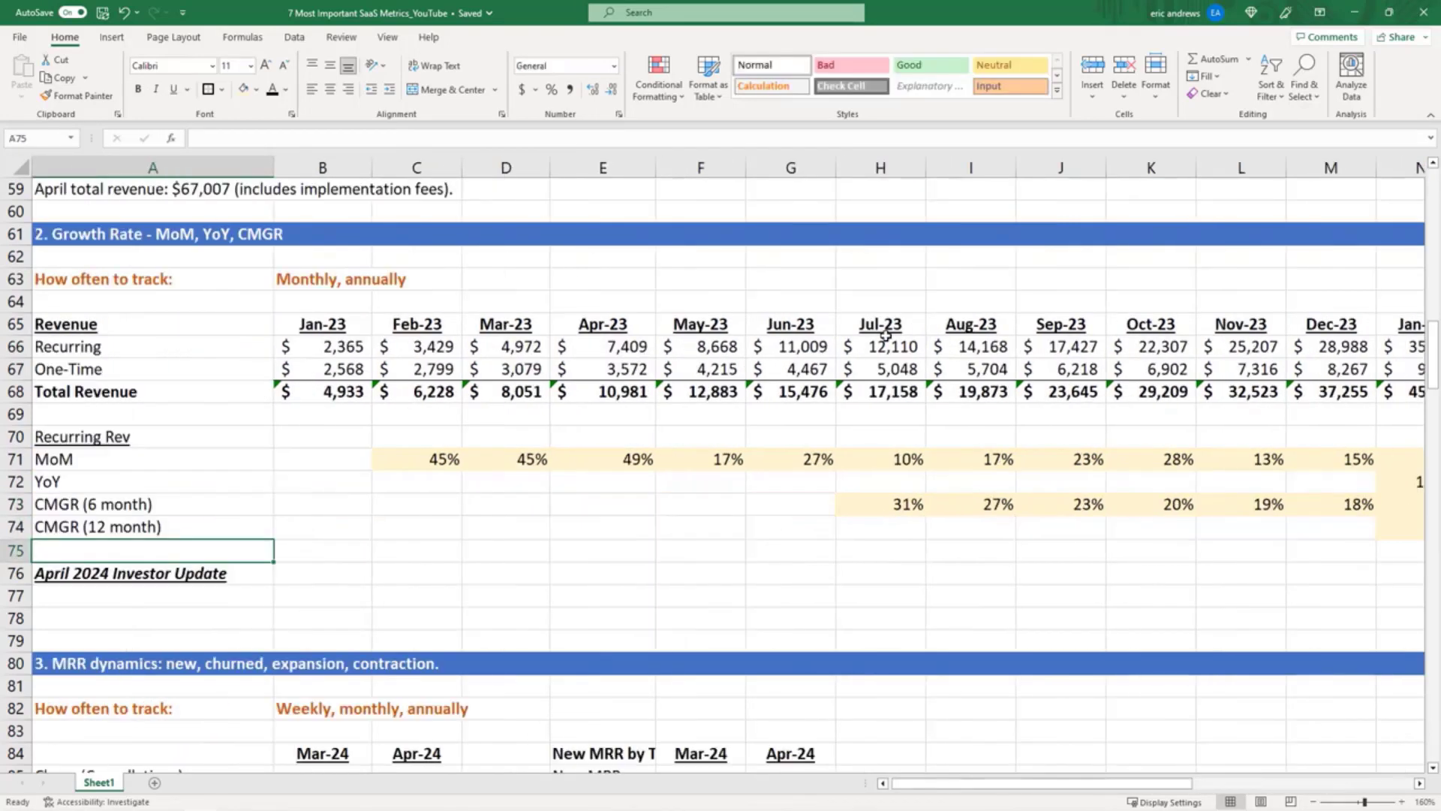
click(807, 458)
click(886, 459)
click(891, 505)
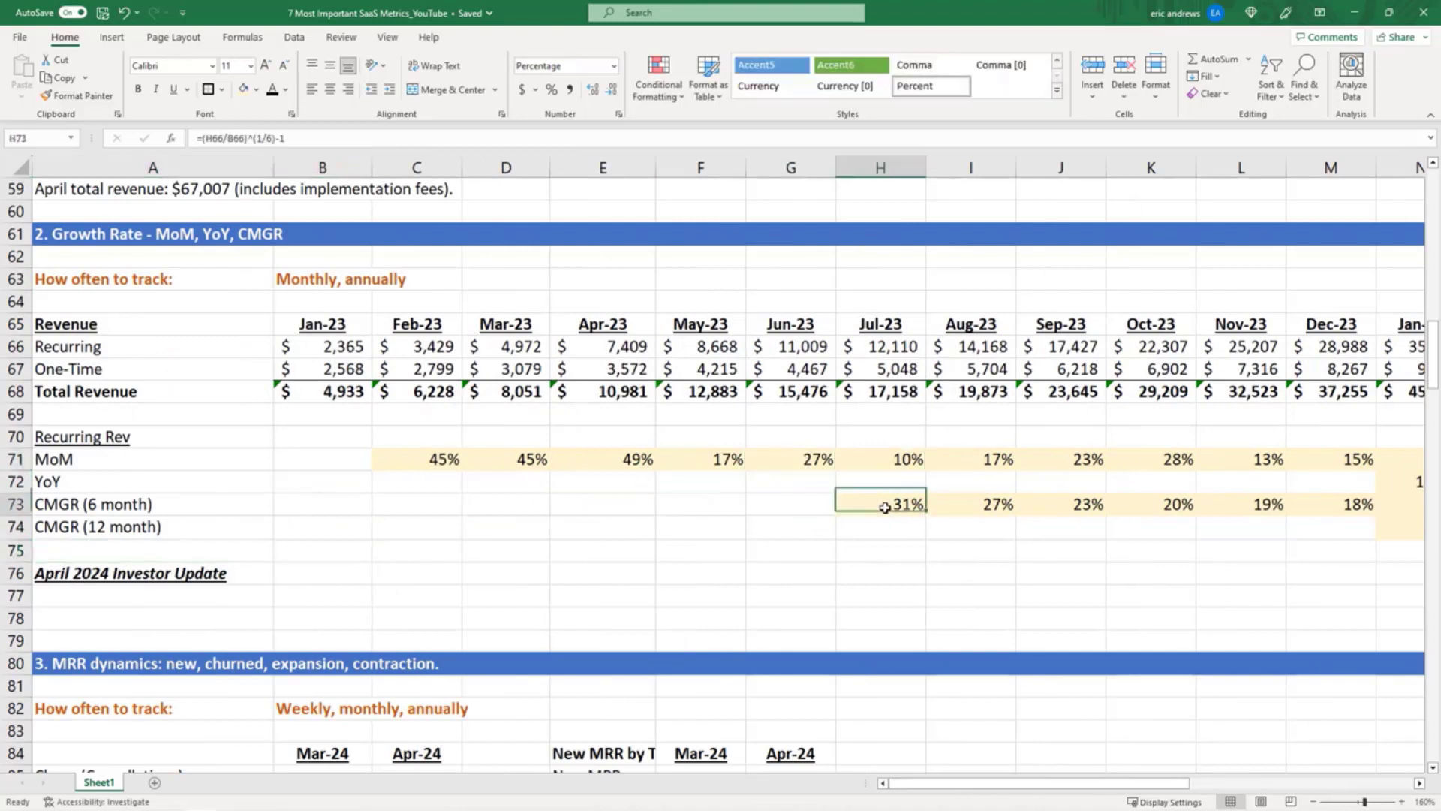
click(1394, 531)
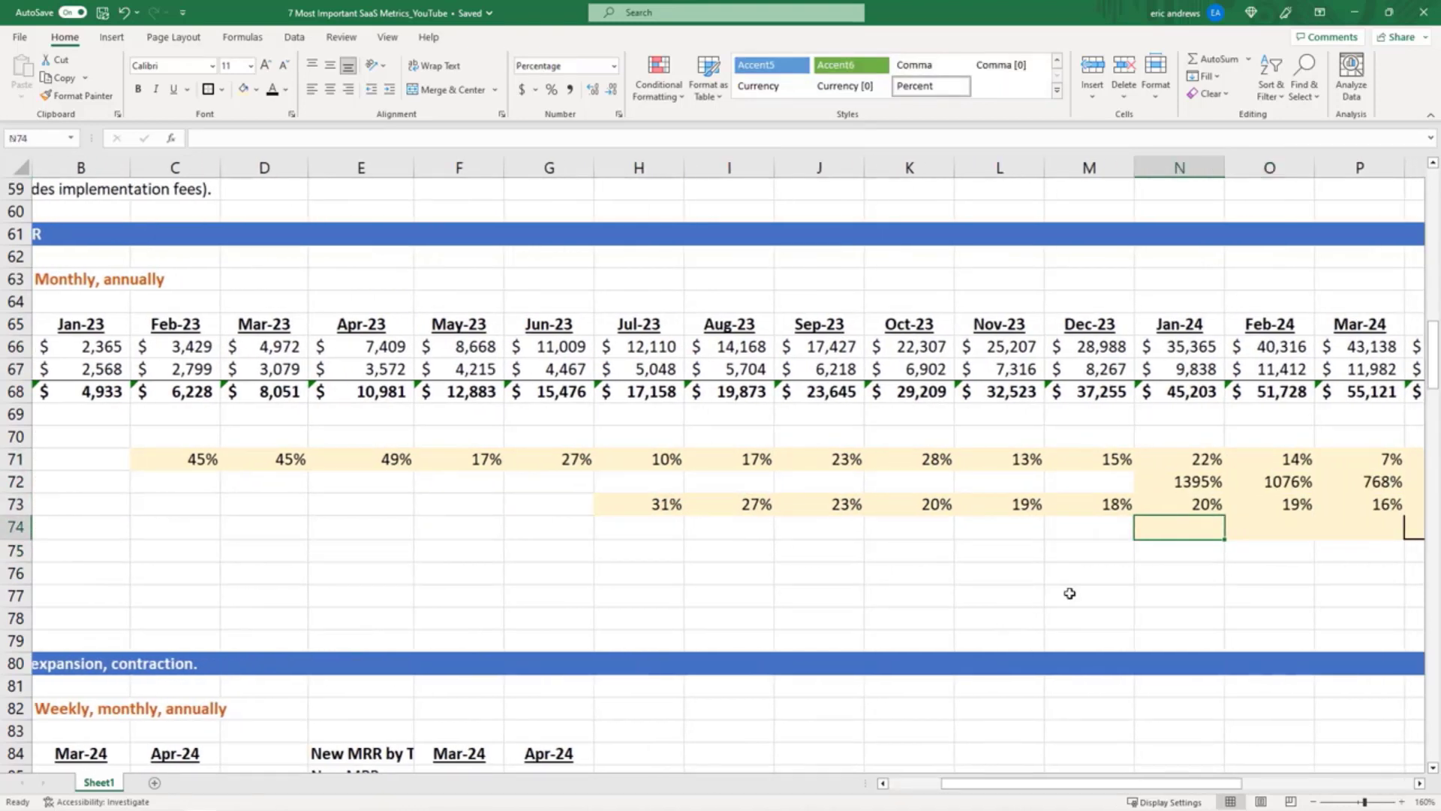
- Enter =(N66/B66)^(1/12)-1 in the Jan-24 CMGR (12 month) cell
text(=()
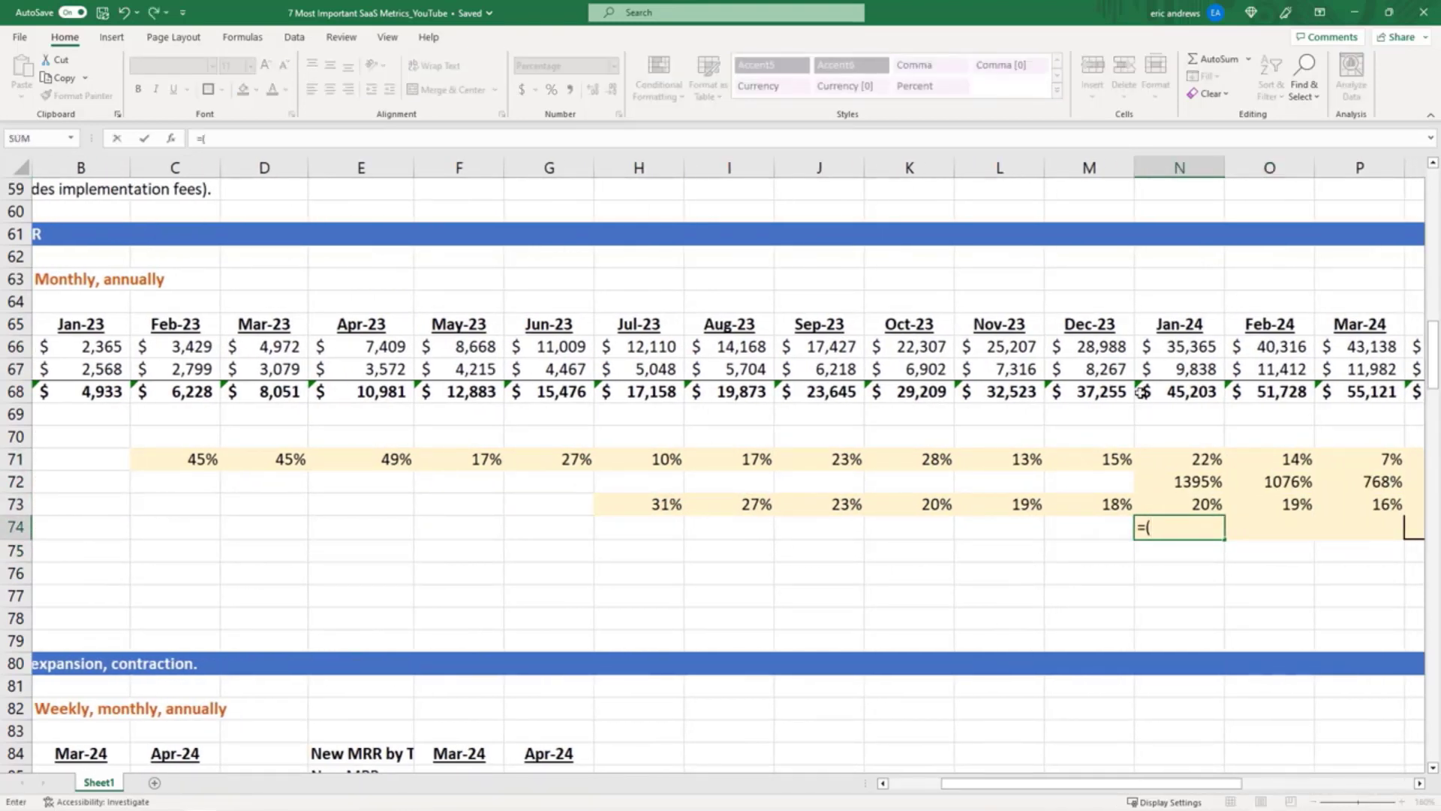
click(1165, 349)
text(/)
key(Up)
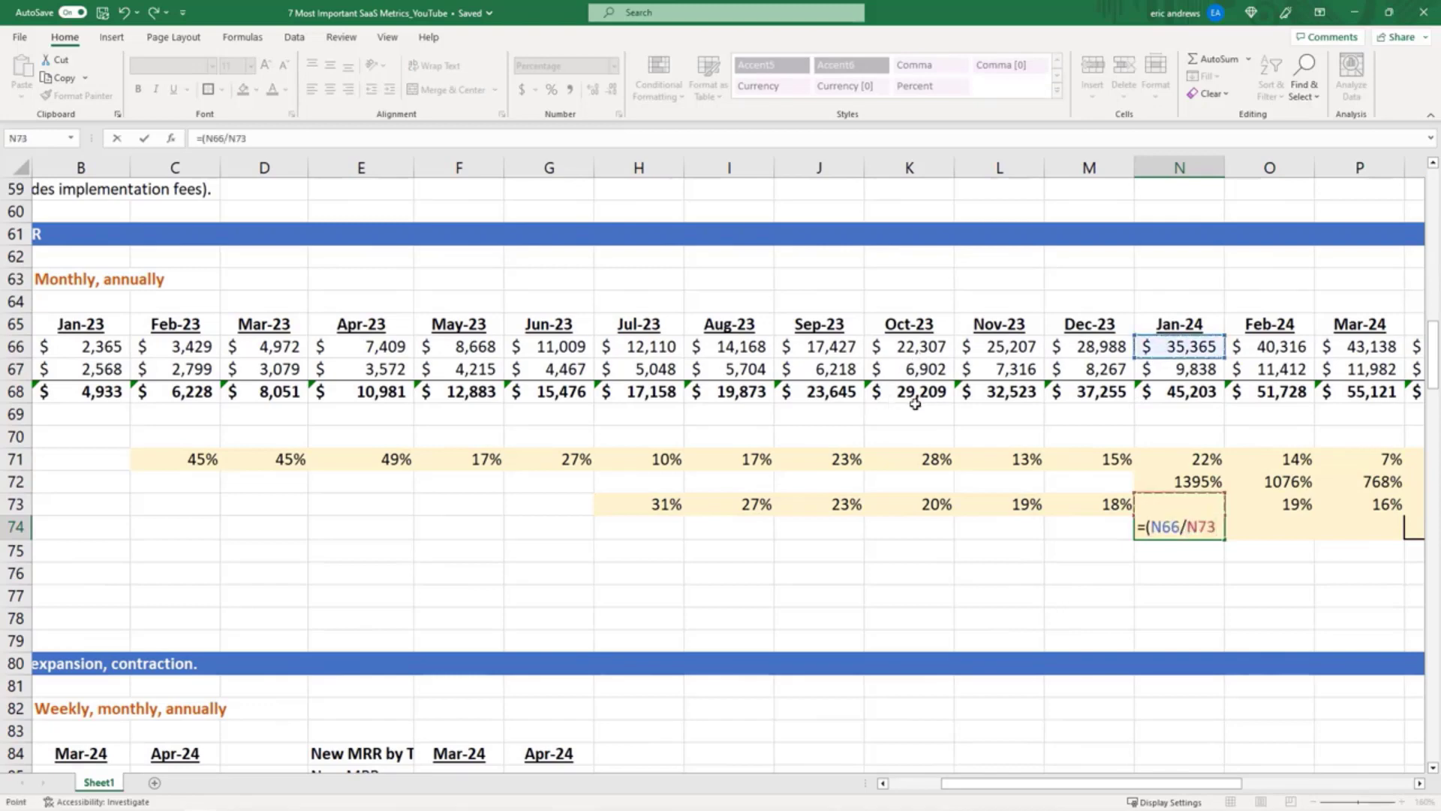
key(Up)
key(Up)
key(Up)
key(Up)
key(Up)
key(Up)
key(Up)
key(Left)
key(Left)
key(Left)
key(Left)
key(Left)
key(Left)
key(Left)
key(Left)
key(Left)
key(Left)
key(Left)
key(Left)
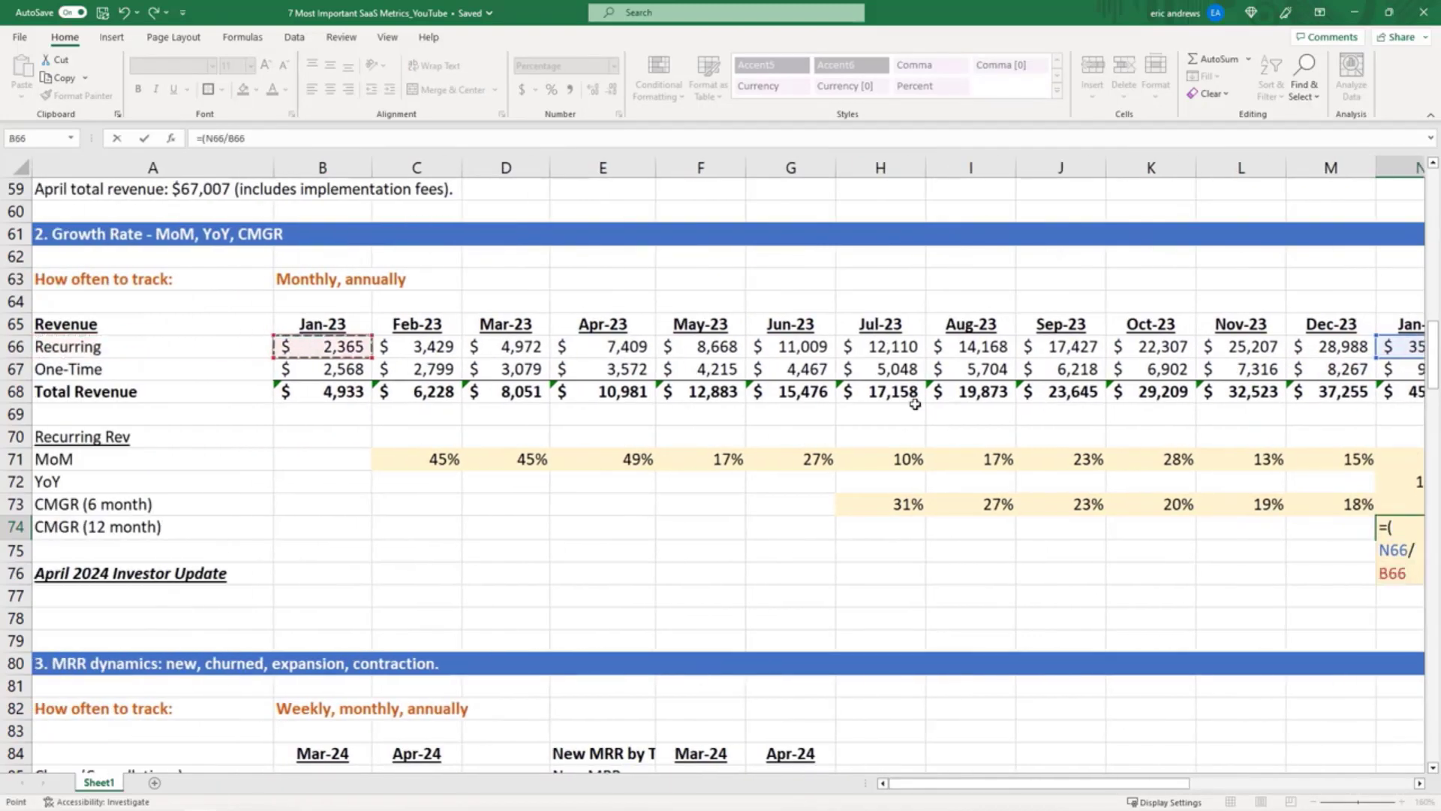
text()^()
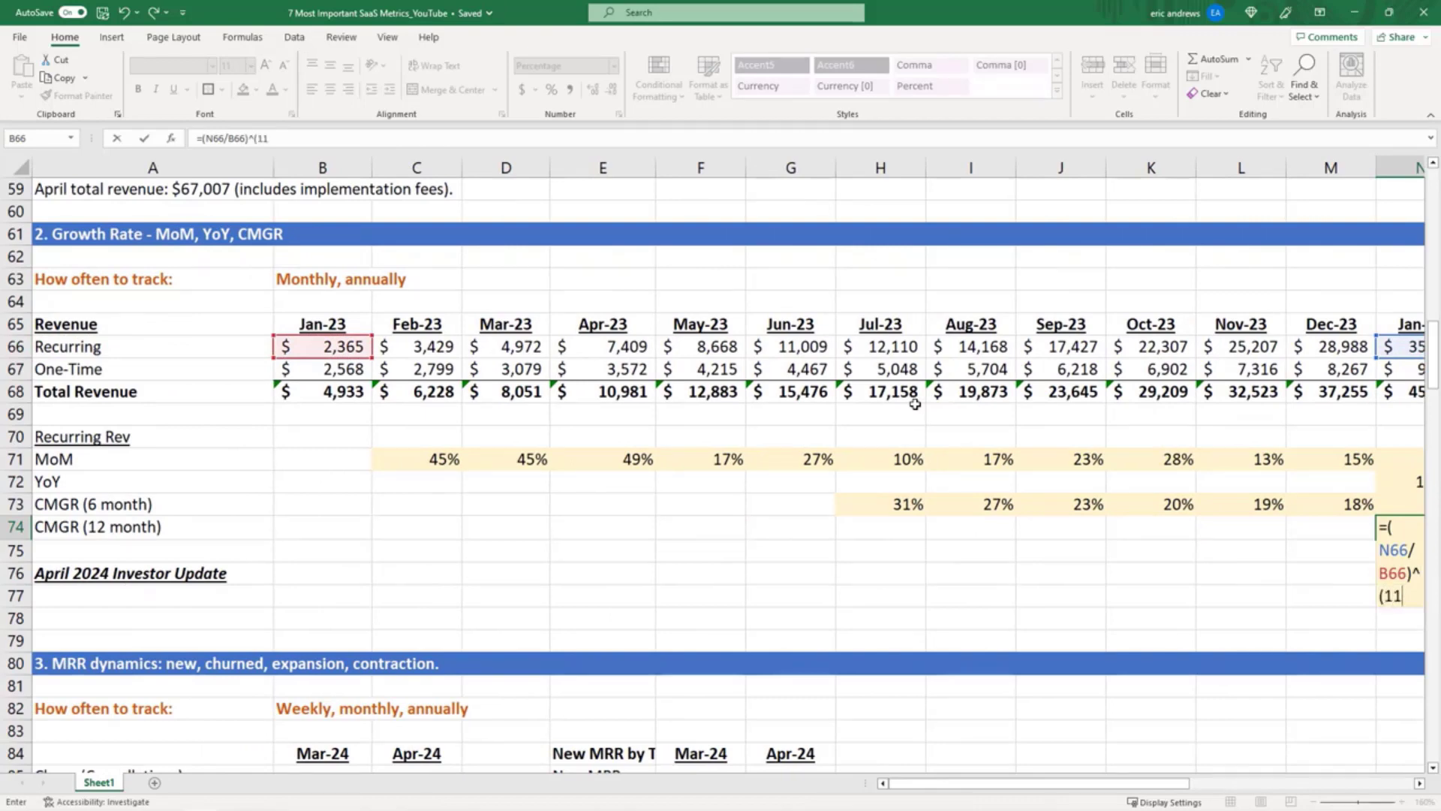
text(1/12)-1)
key(ctrl+Return)
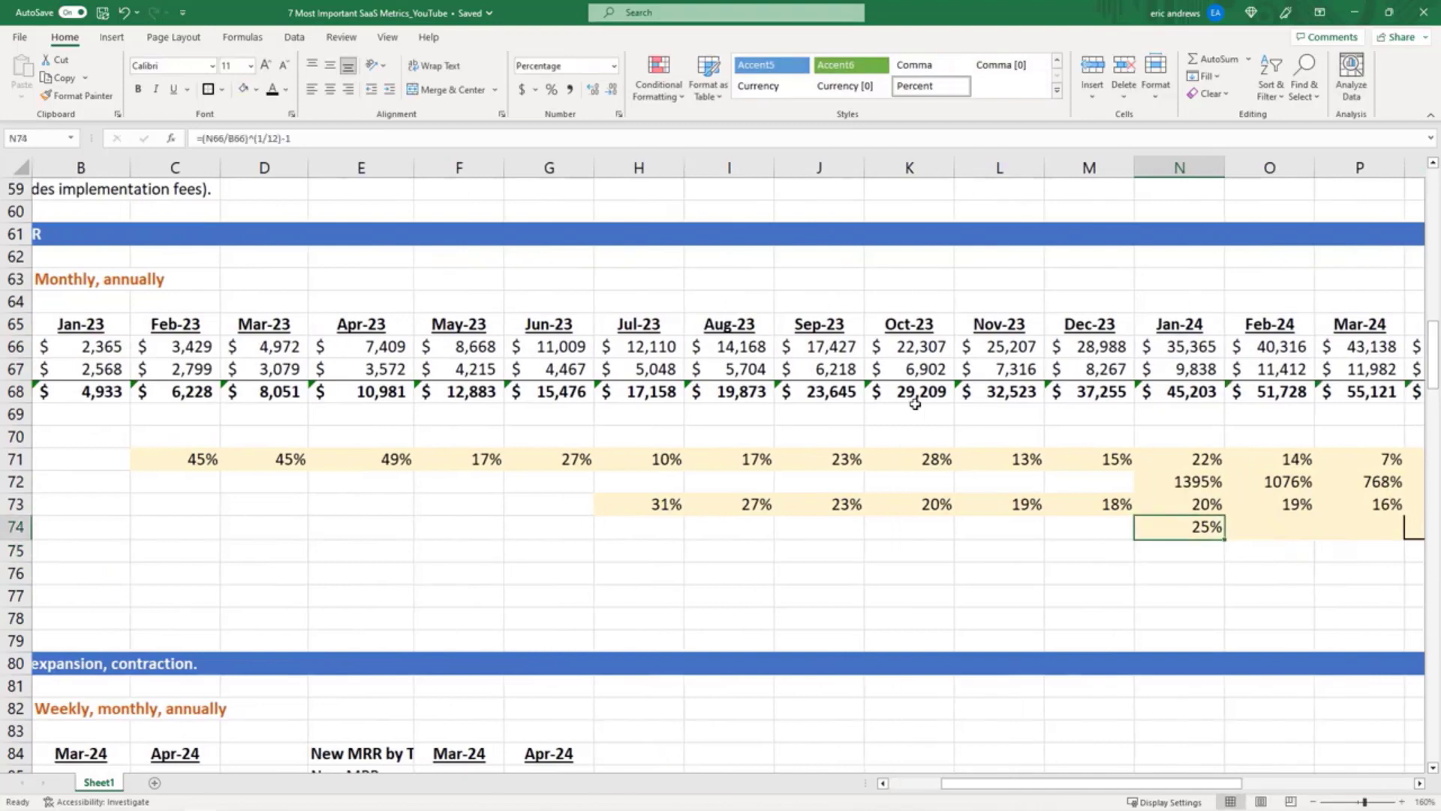
- Fill the 12-month CMGR formula through Dec-24 and review values from 25% to 14%
key(ctrl+c)
key(shift+Right)
key(shift+Right)
key(shift+Right)
key(shift+Right)
key(shift+Right)
key(shift+Right)
key(shift+Right)
key(shift+Right)
key(shift+Right)
key(shift+Right)
key(shift+Right)
key(shift+Right)
key(shift+Right)
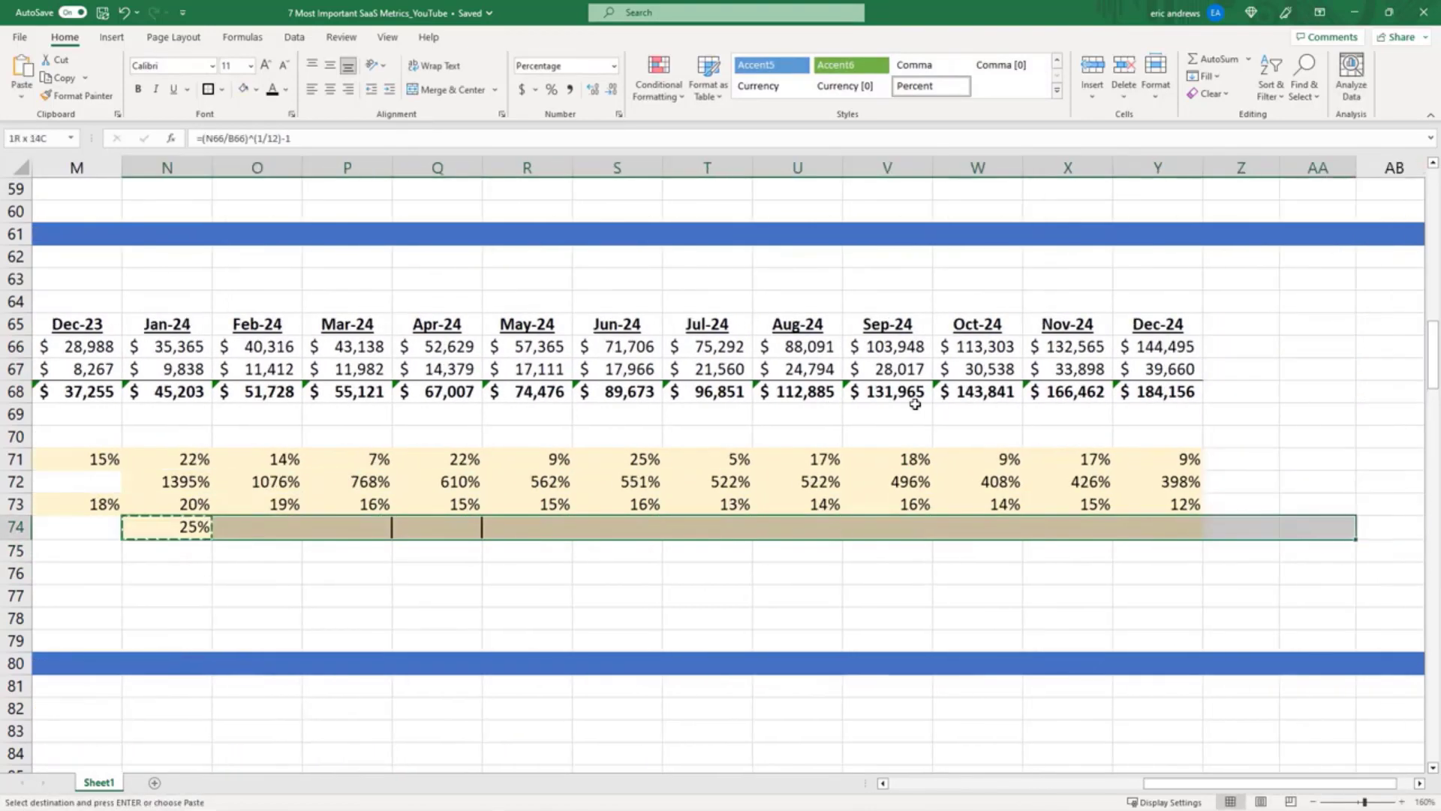
key(shift+Left)
key(shift+Left)
key(Return)
scroll(915, 404, left, 3)
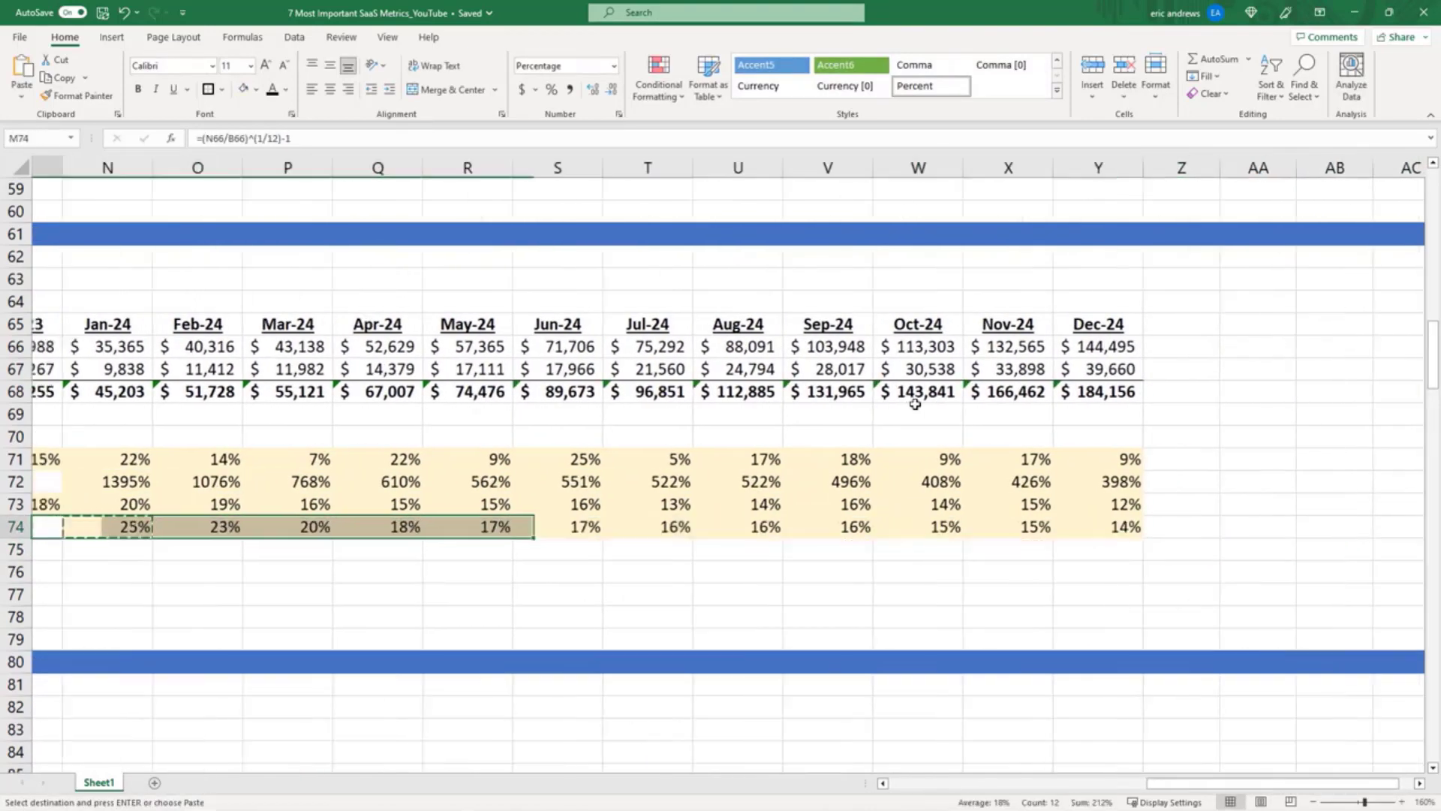
key(Left)
key(Left)
key(Left)
key(Left)
key(Left)
key(Left)
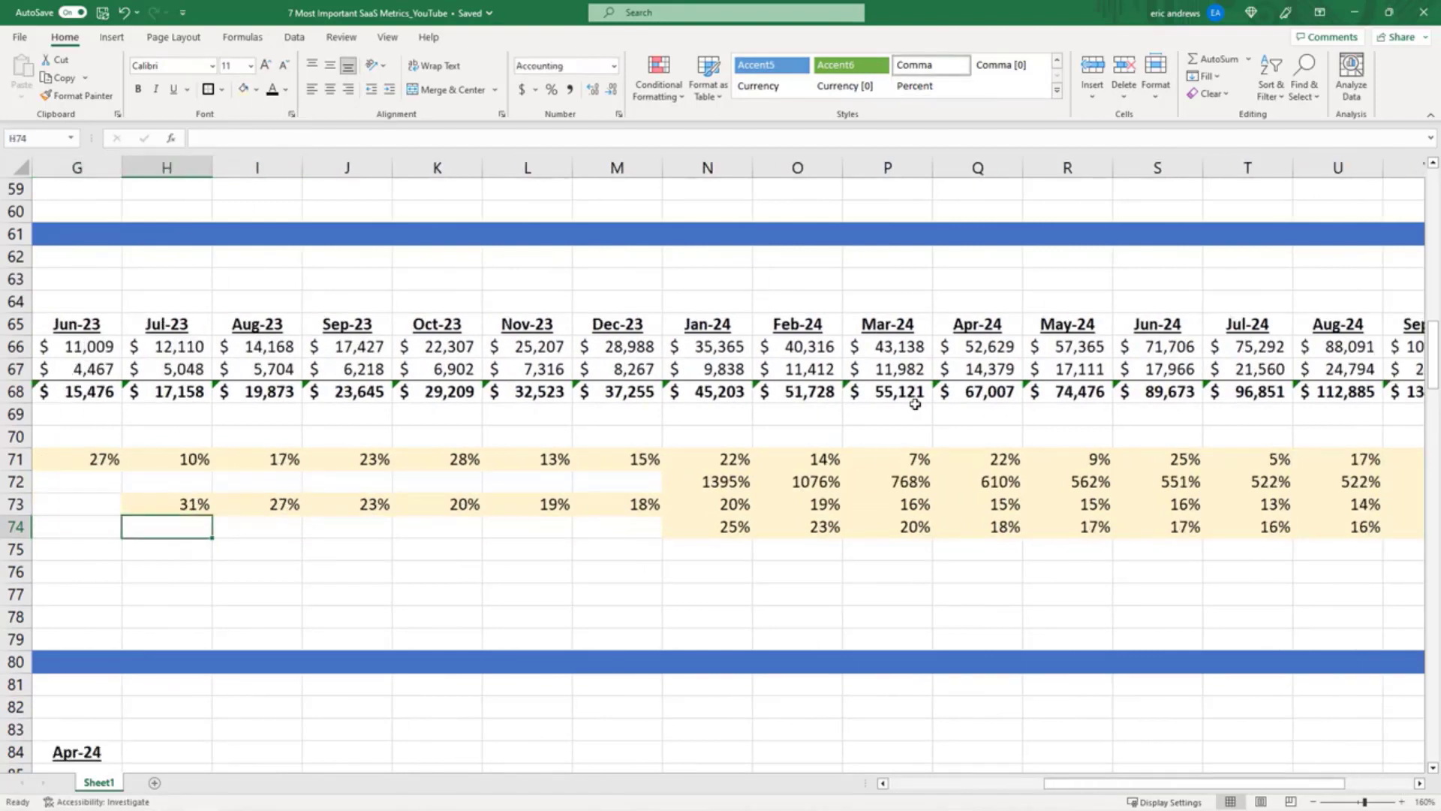
key(Right)
key(Right)
key(Right)
key(Right)
key(Right)
key(Right)
key(Right)
key(Left)
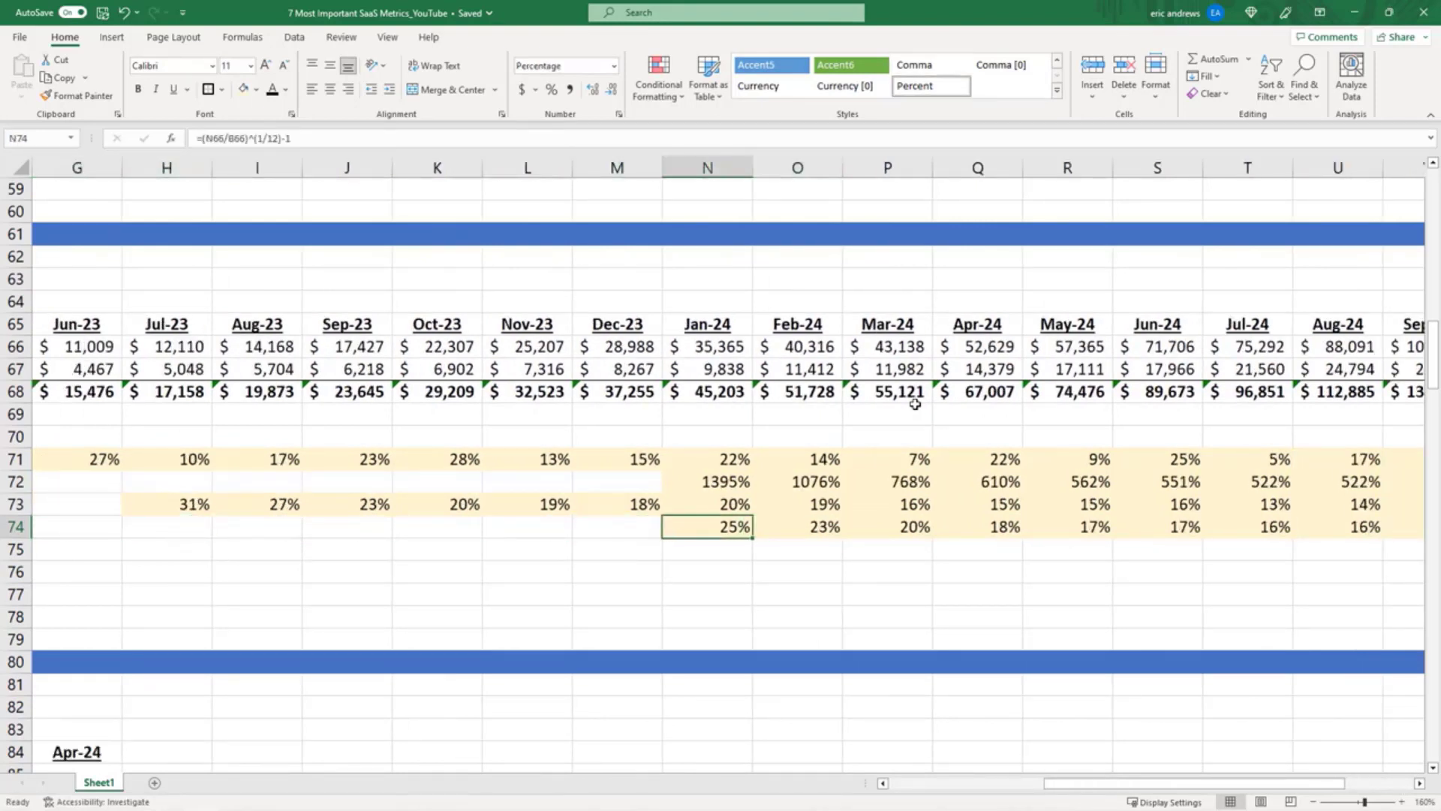
key(Right)
key(Right)
key(Right)
key(Right)
key(Right)
key(Right)
key(Right)
key(Right)
key(Right)
key(Right)
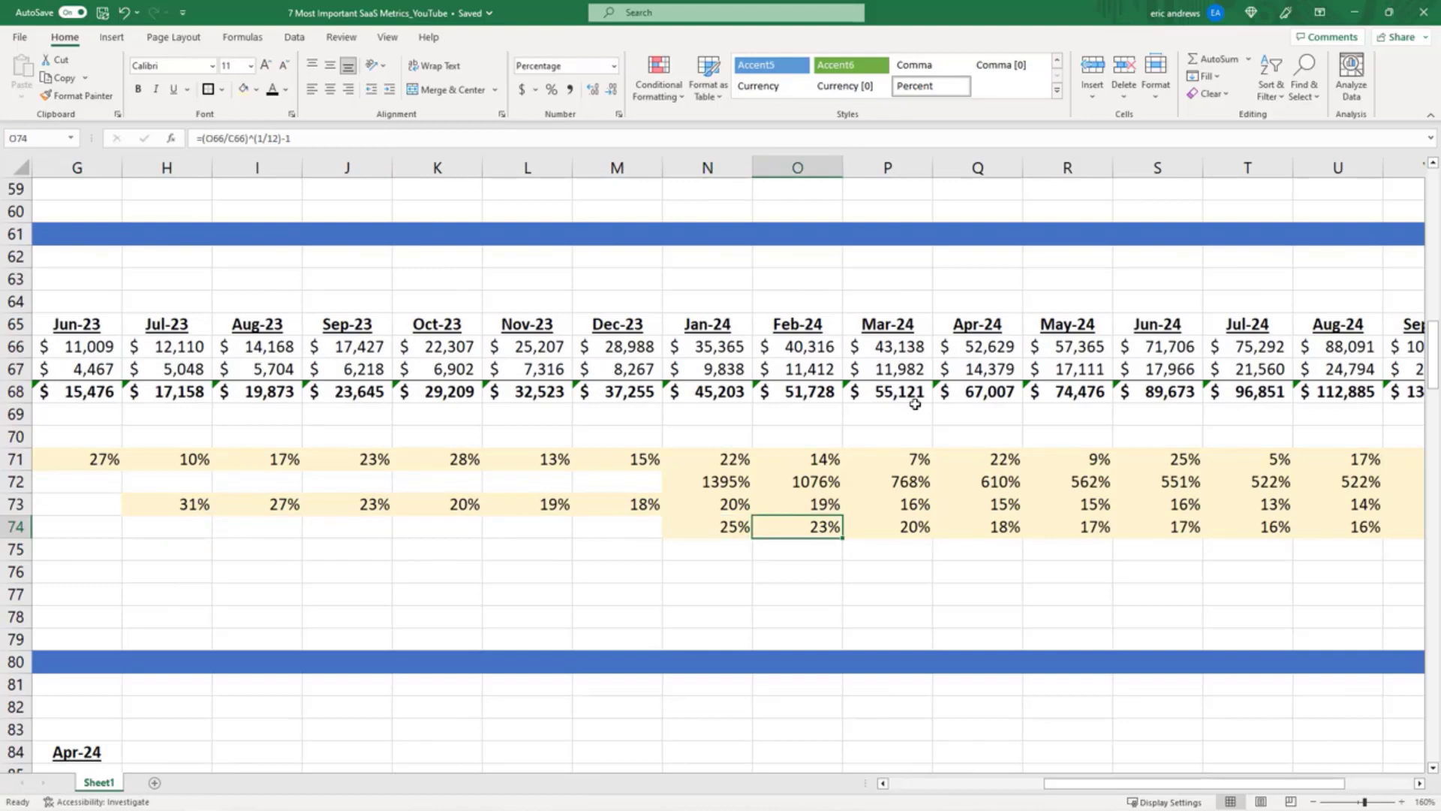
key(Right)
key(Right)
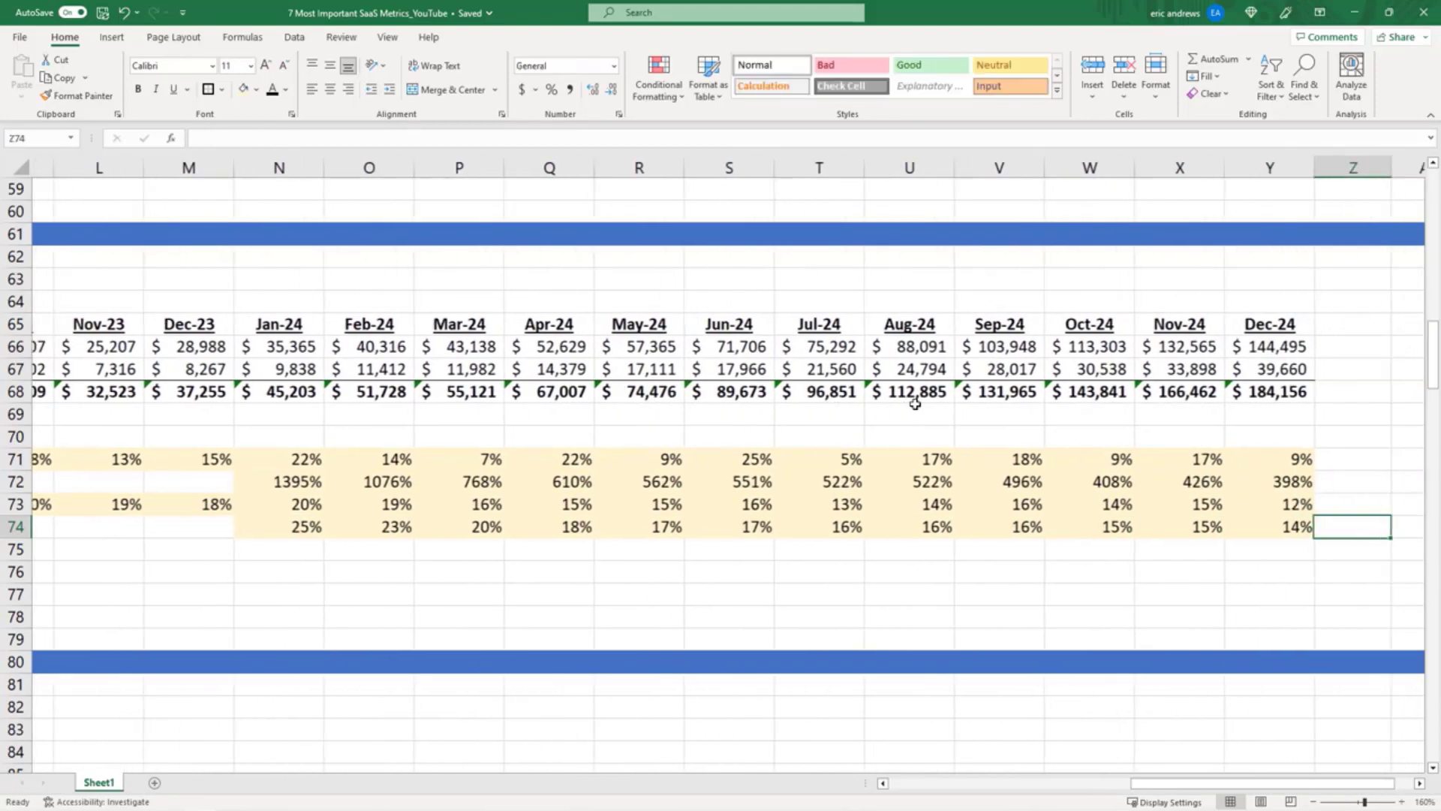
key(Left)
key(Left)
key(Left)
key(Left)
key(Left)
key(Left)
key(Left)
key(Left)
key(Left)
key(Left)
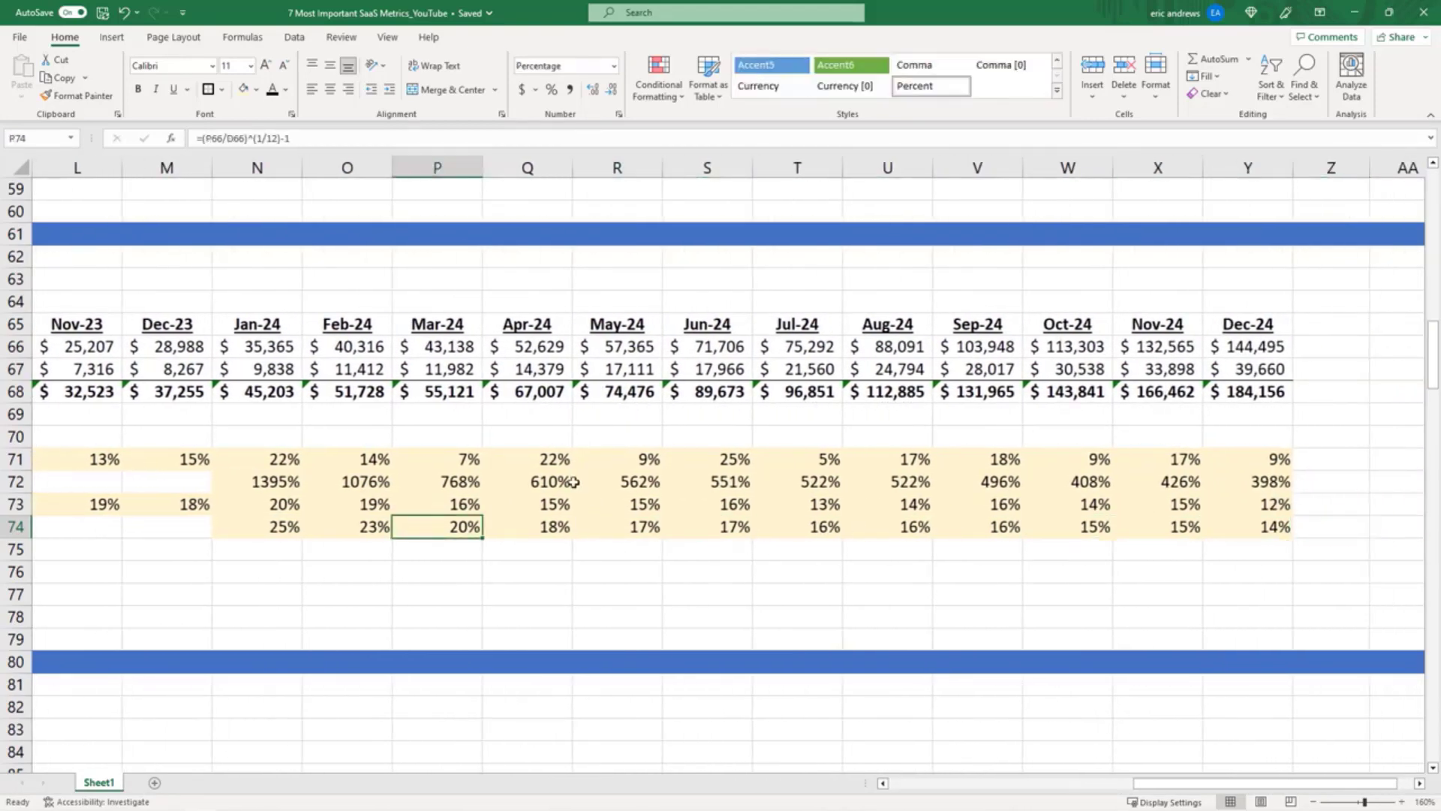
- Give the Apr-24 growth figures in Q71:Q74 a thick outside border
drag(545, 452, 546, 530)
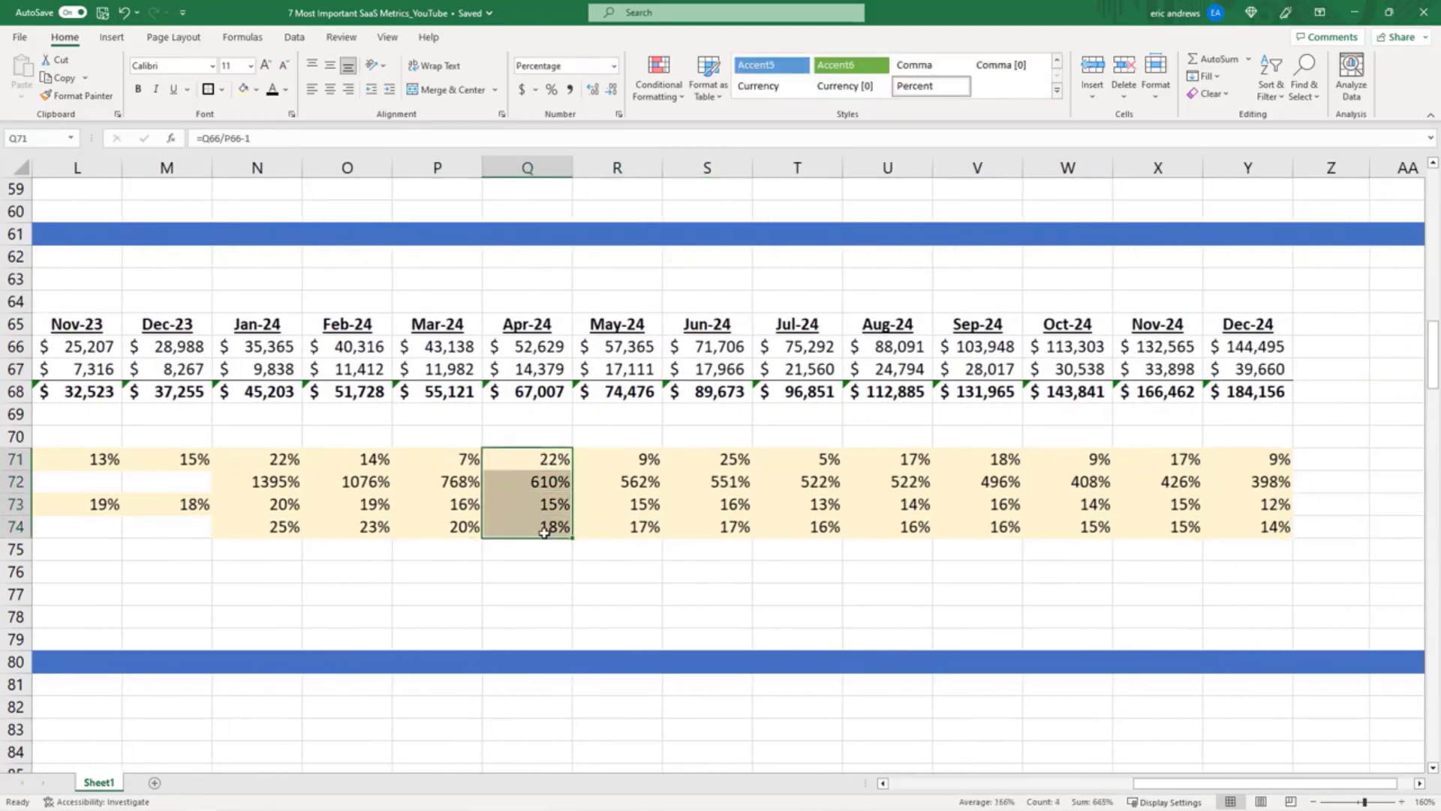
click(213, 88)
click(470, 552)
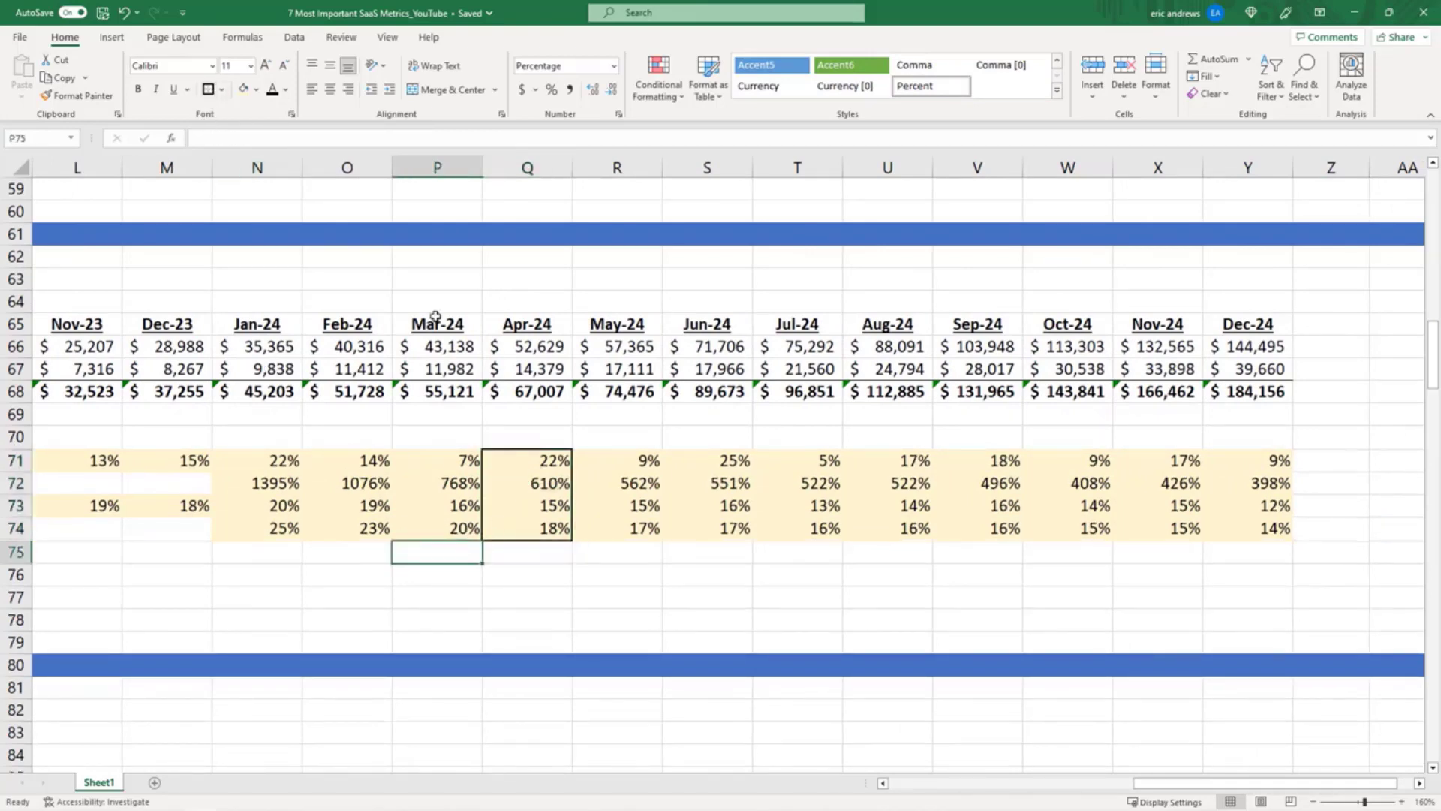
- Check the Apr-24 MoM and 6-month CMGR formulas against earlier months
key(Left)
key(Left)
key(Left)
key(Left)
key(Left)
key(Left)
key(Left)
key(Left)
key(Left)
key(Left)
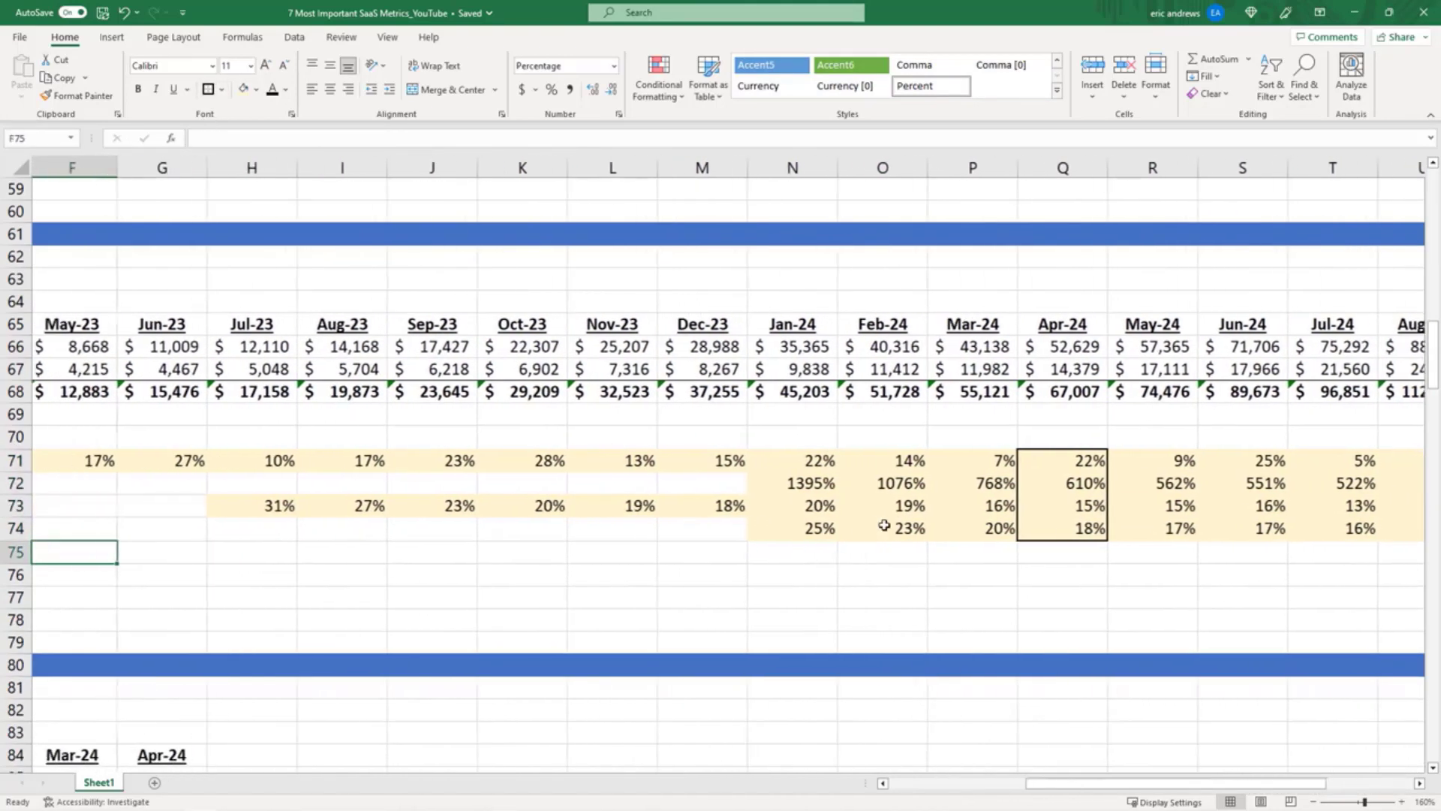
click(1052, 602)
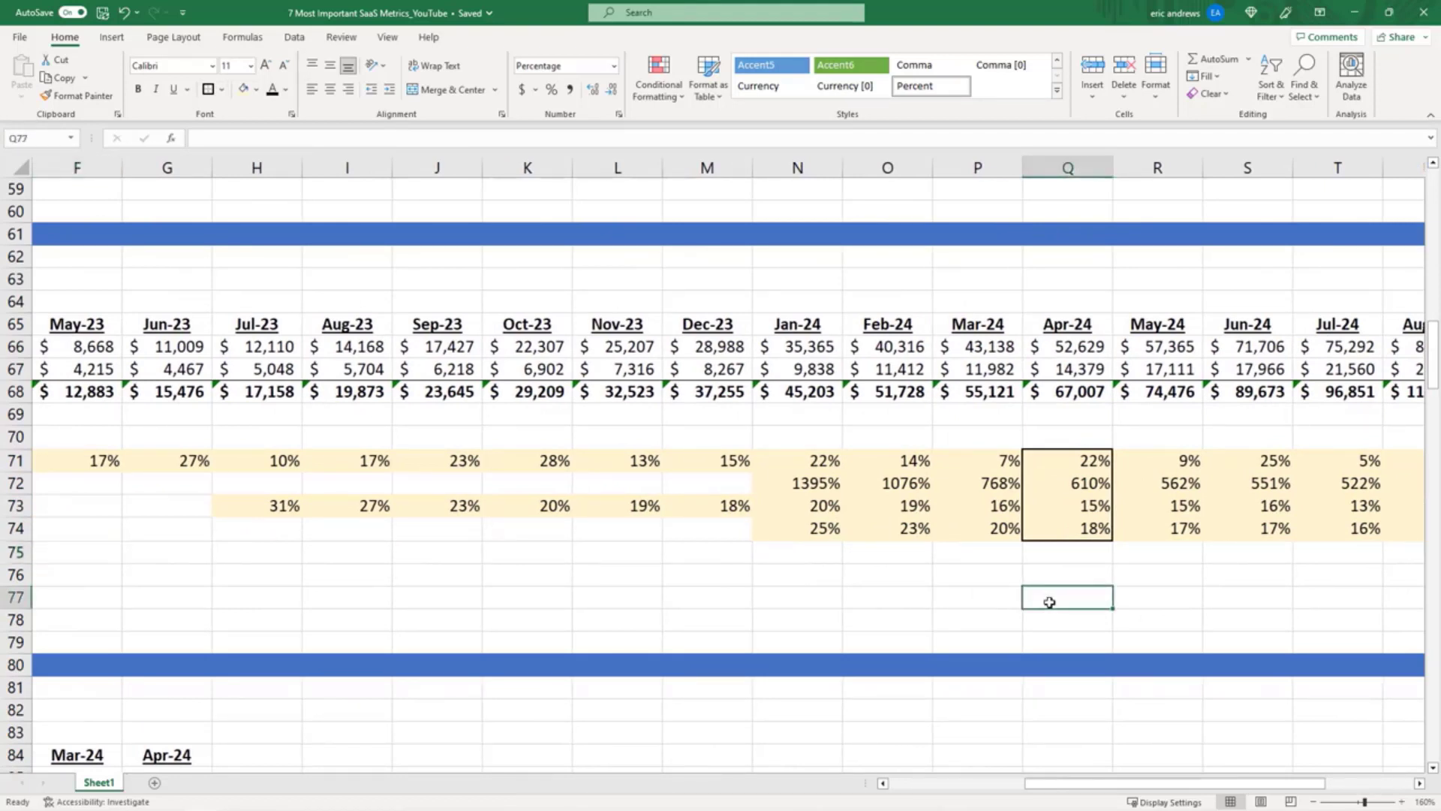
click(1077, 468)
click(1074, 504)
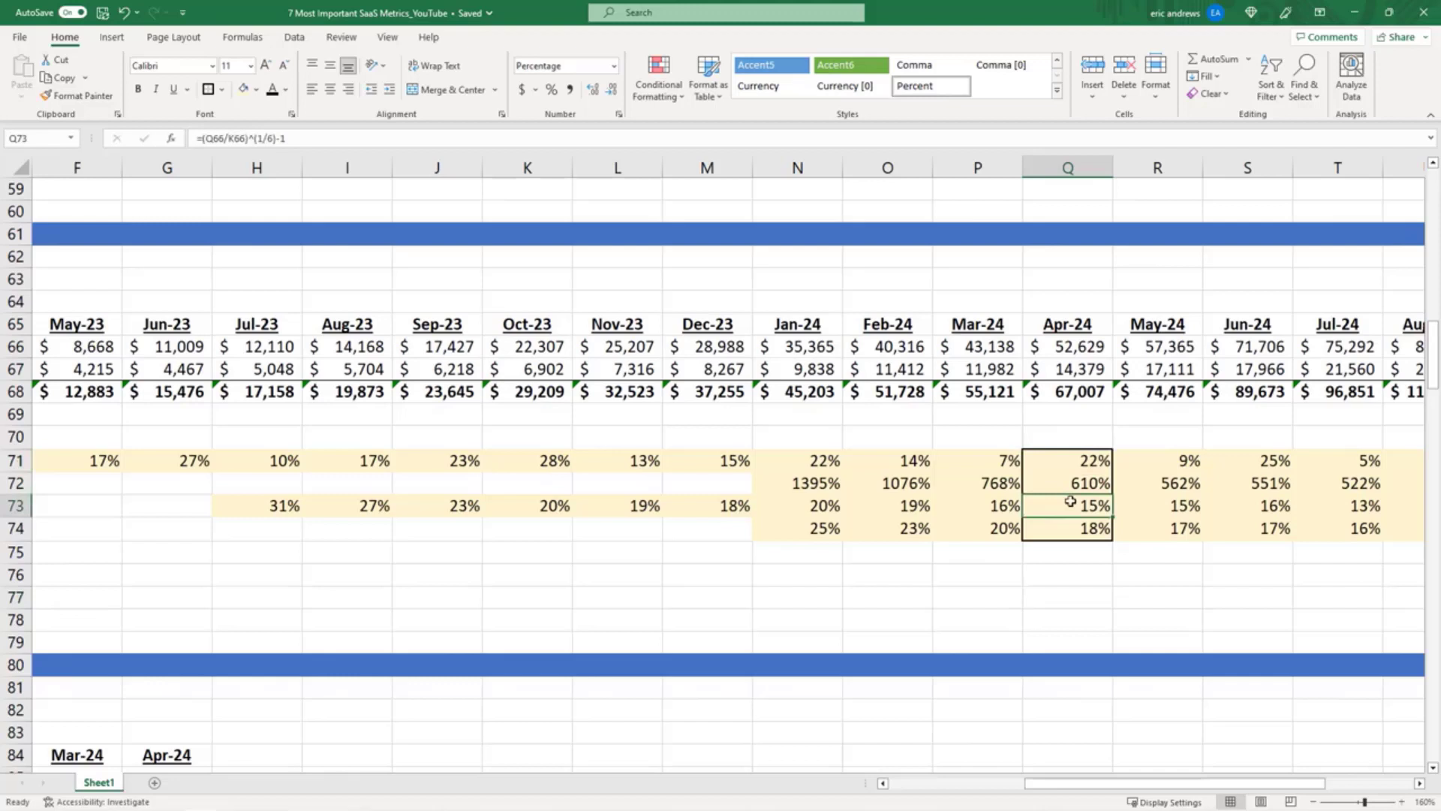
drag(1057, 796, 1041, 794)
key(Left)
click(1152, 469)
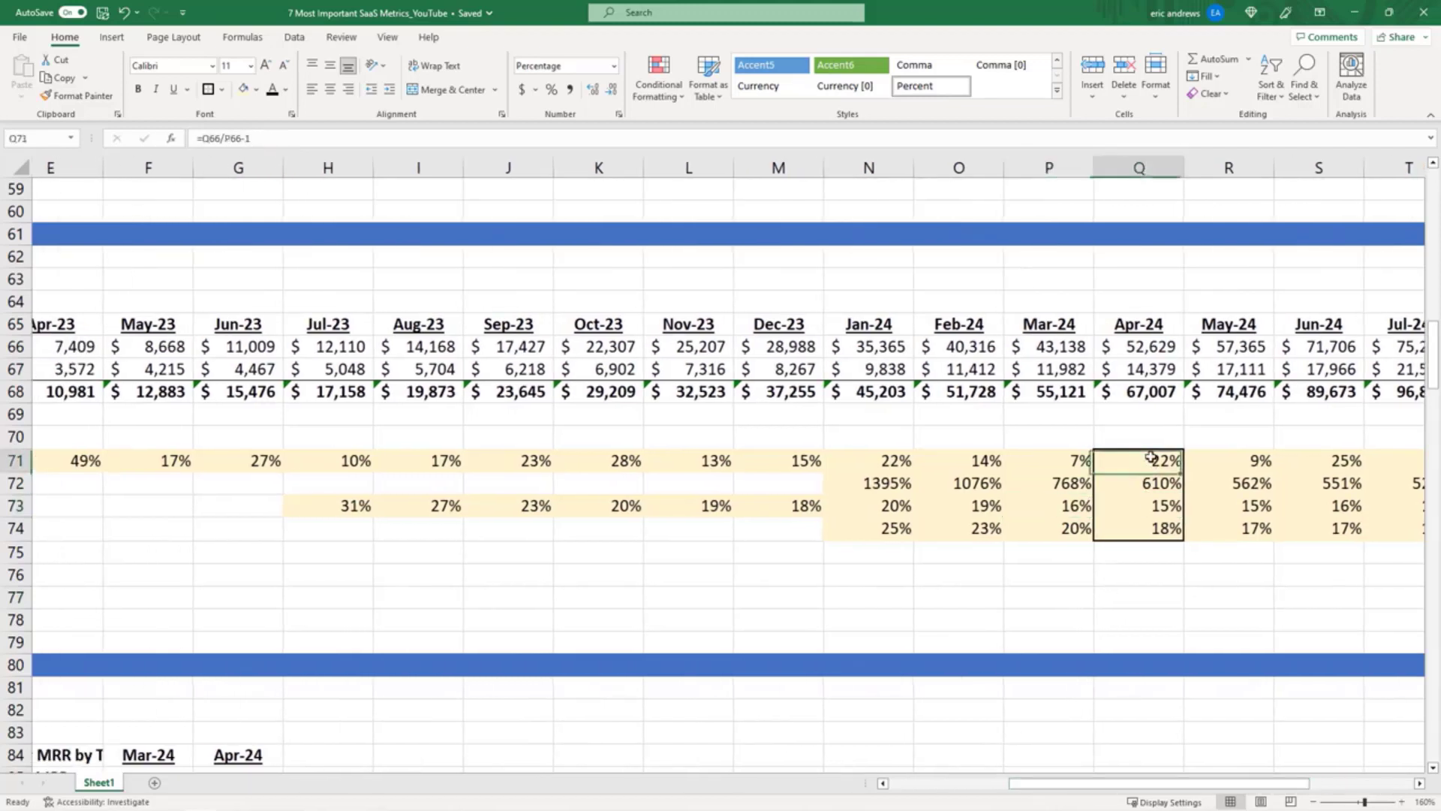
click(784, 464)
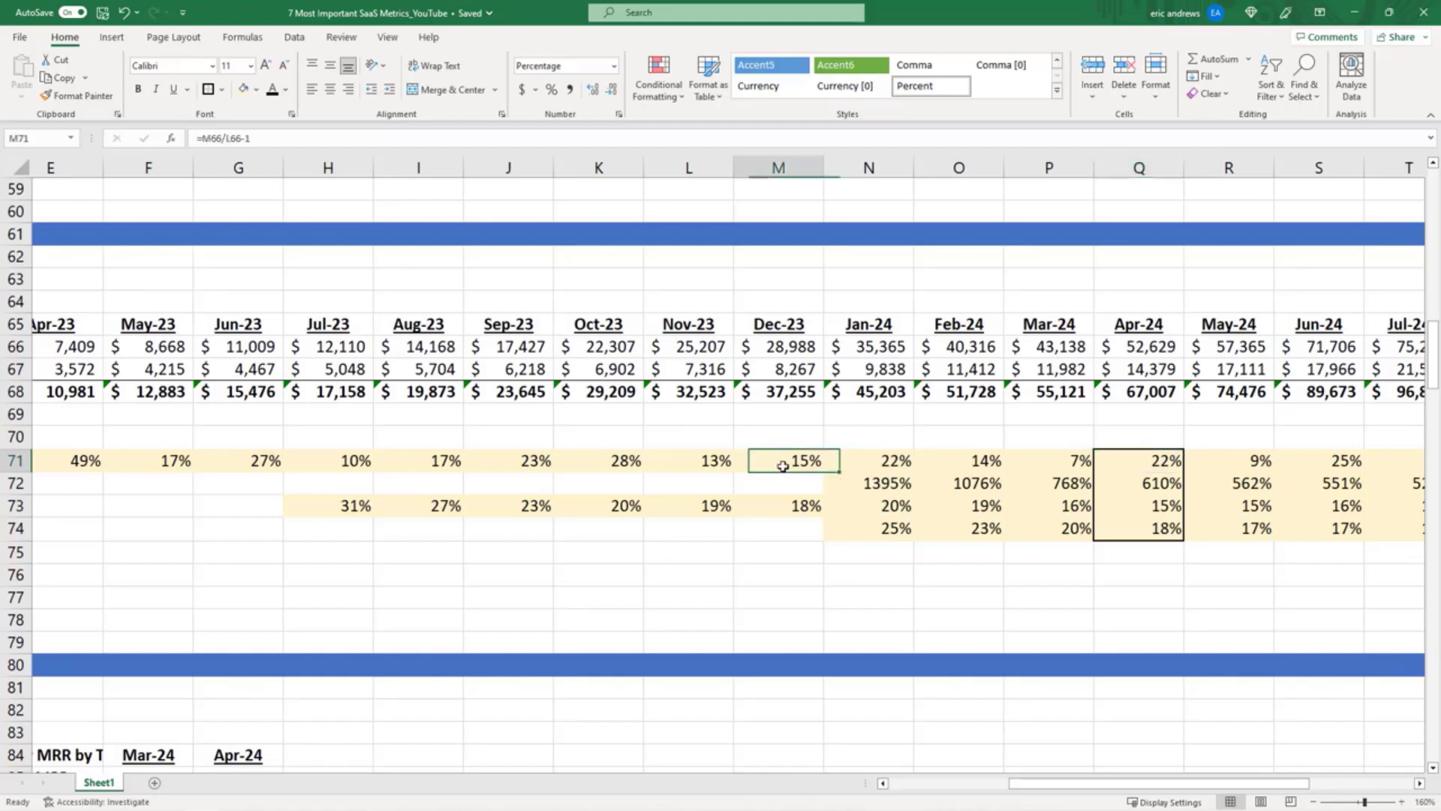
click(1148, 510)
- Step along the MoM row to Apr-24, then check its YoY and 6-month CMGR formulas
click(788, 460)
click(874, 460)
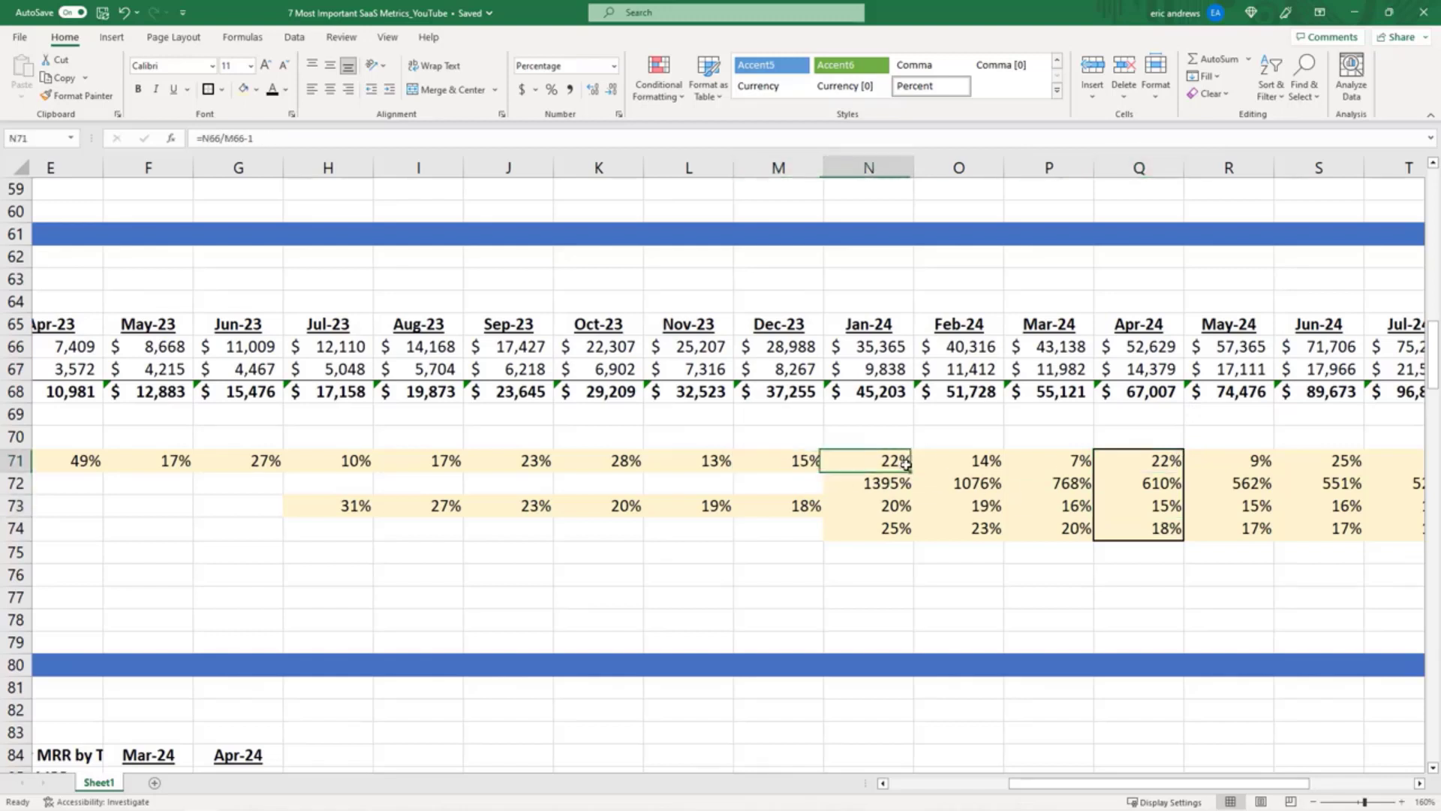
click(969, 460)
click(1072, 459)
click(1137, 458)
click(1152, 483)
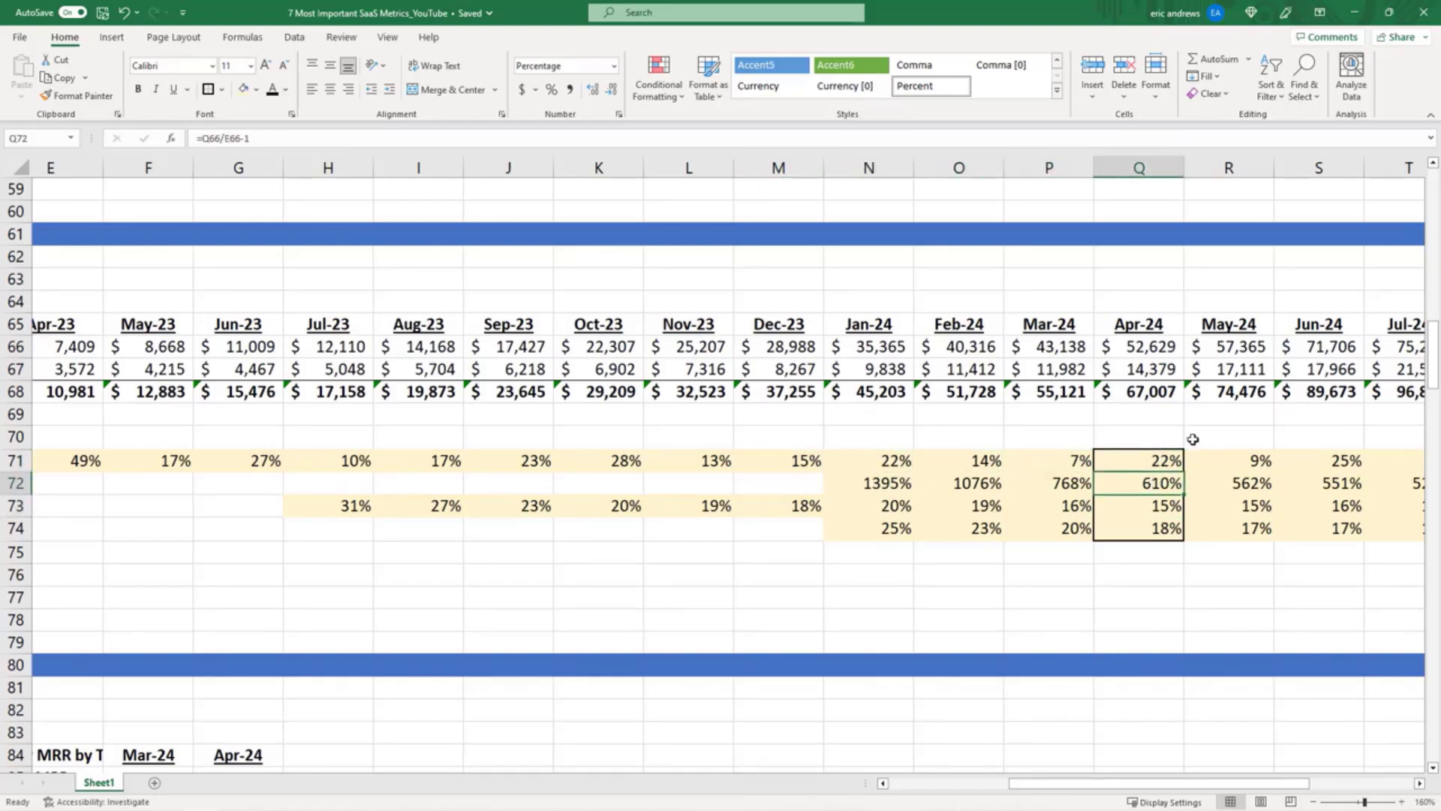
click(1156, 515)
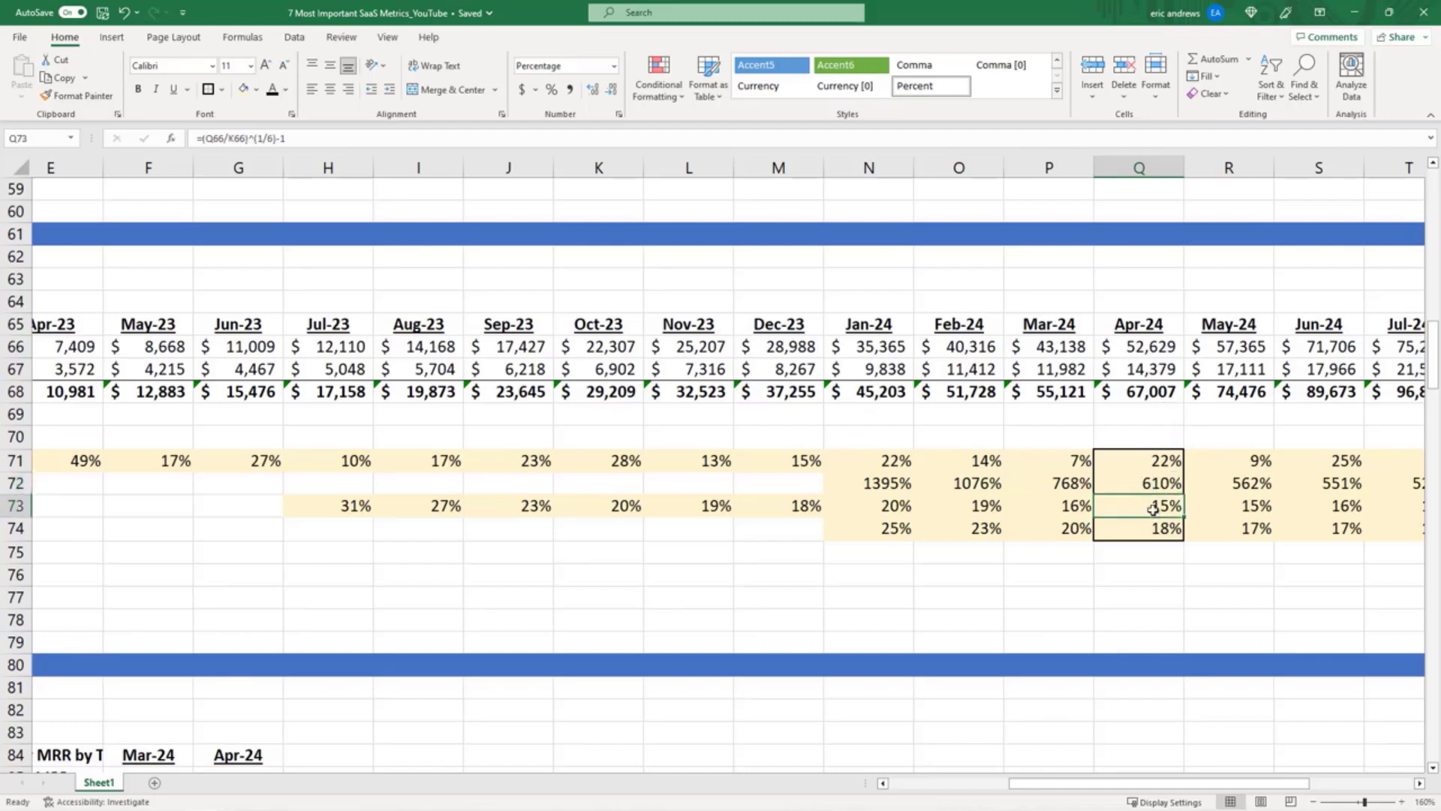
click(1151, 482)
click(1159, 505)
key(Left)
key(Right)
key(Right)
key(Right)
key(Right)
key(Right)
key(Right)
key(Right)
key(Right)
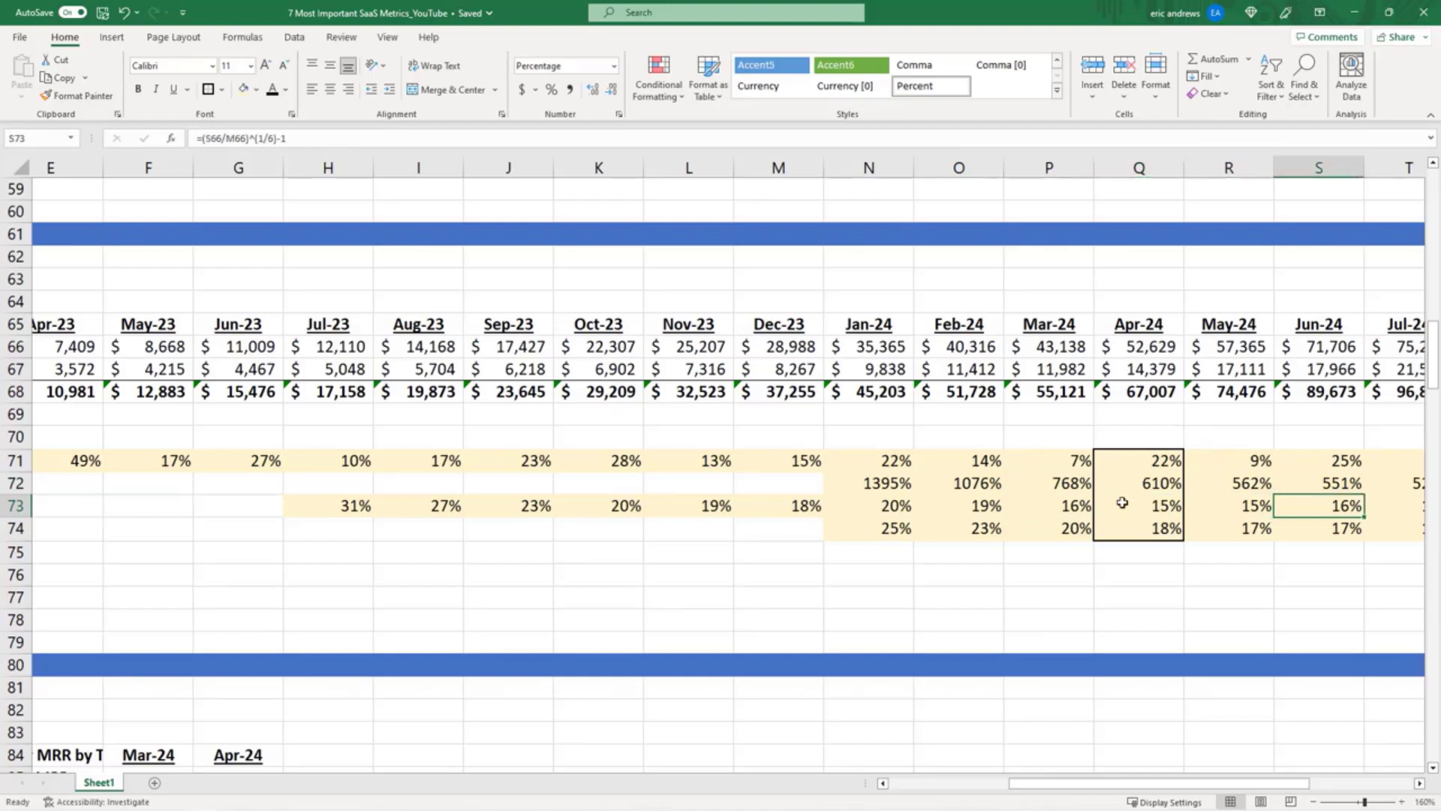
key(Left)
key(Left)
key(Left)
key(Left)
key(Left)
key(Left)
key(Left)
key(Left)
key(Left)
key(Left)
key(Left)
key(Left)
key(Left)
key(Left)
key(Left)
key(Left)
key(Left)
key(Left)
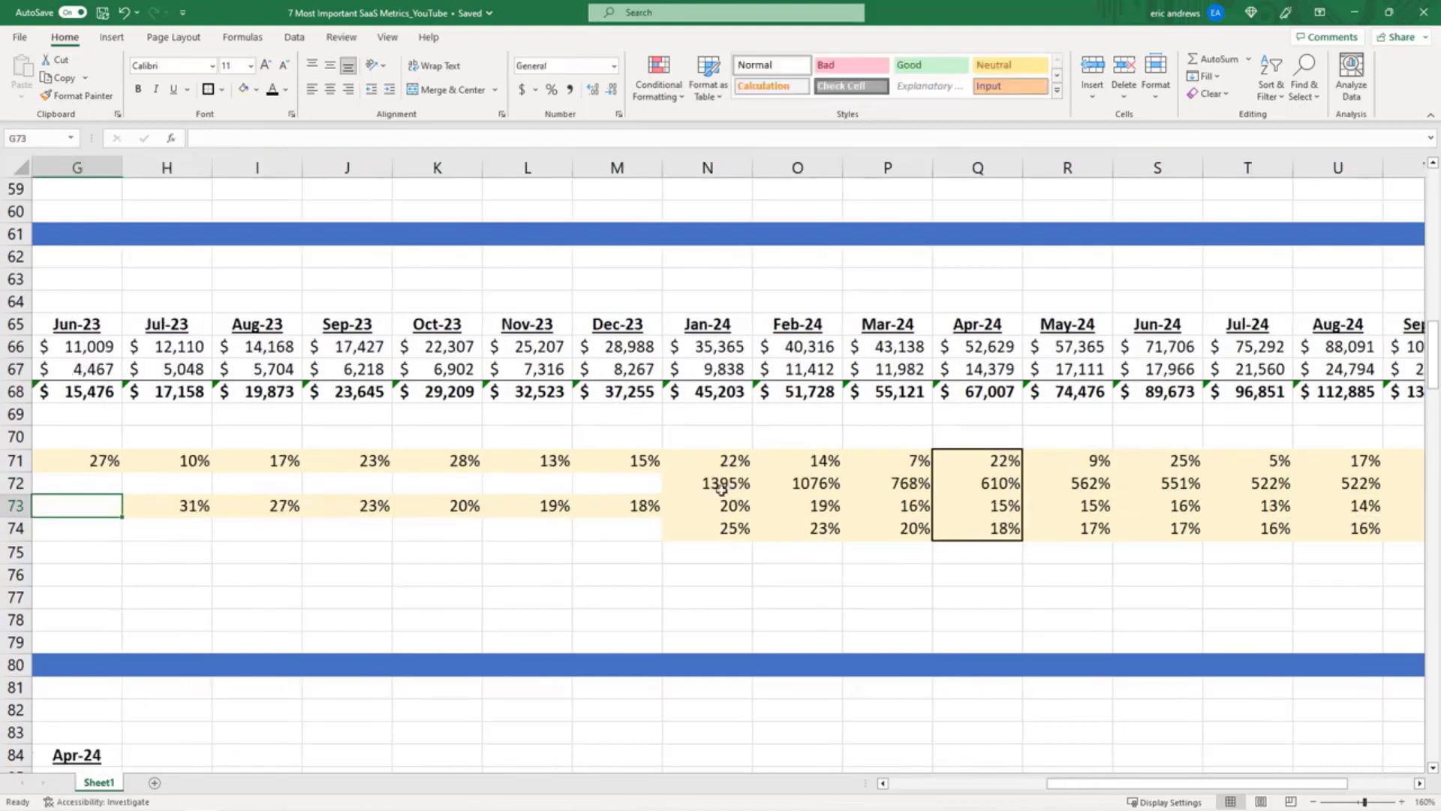
click(1090, 501)
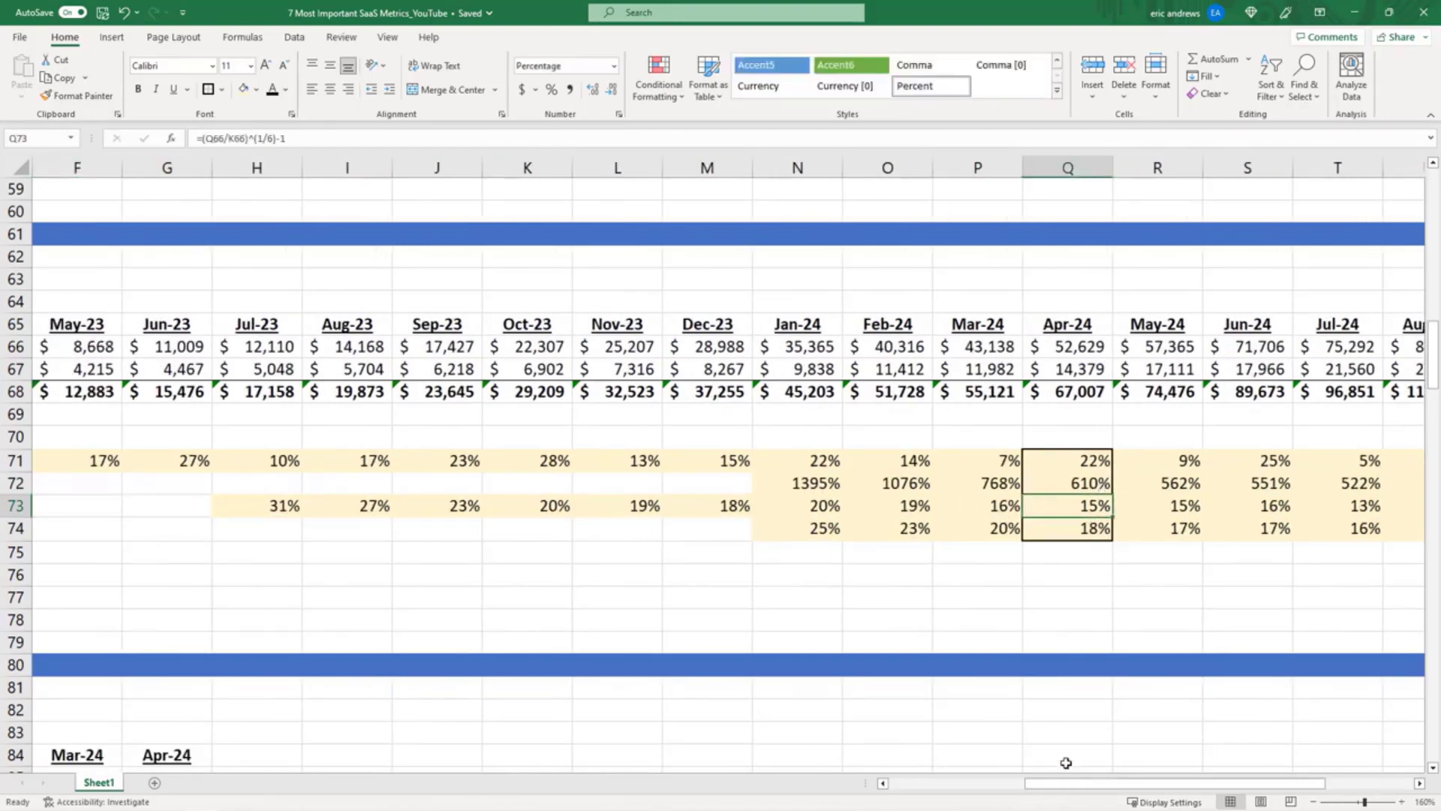
drag(1068, 783, 930, 783)
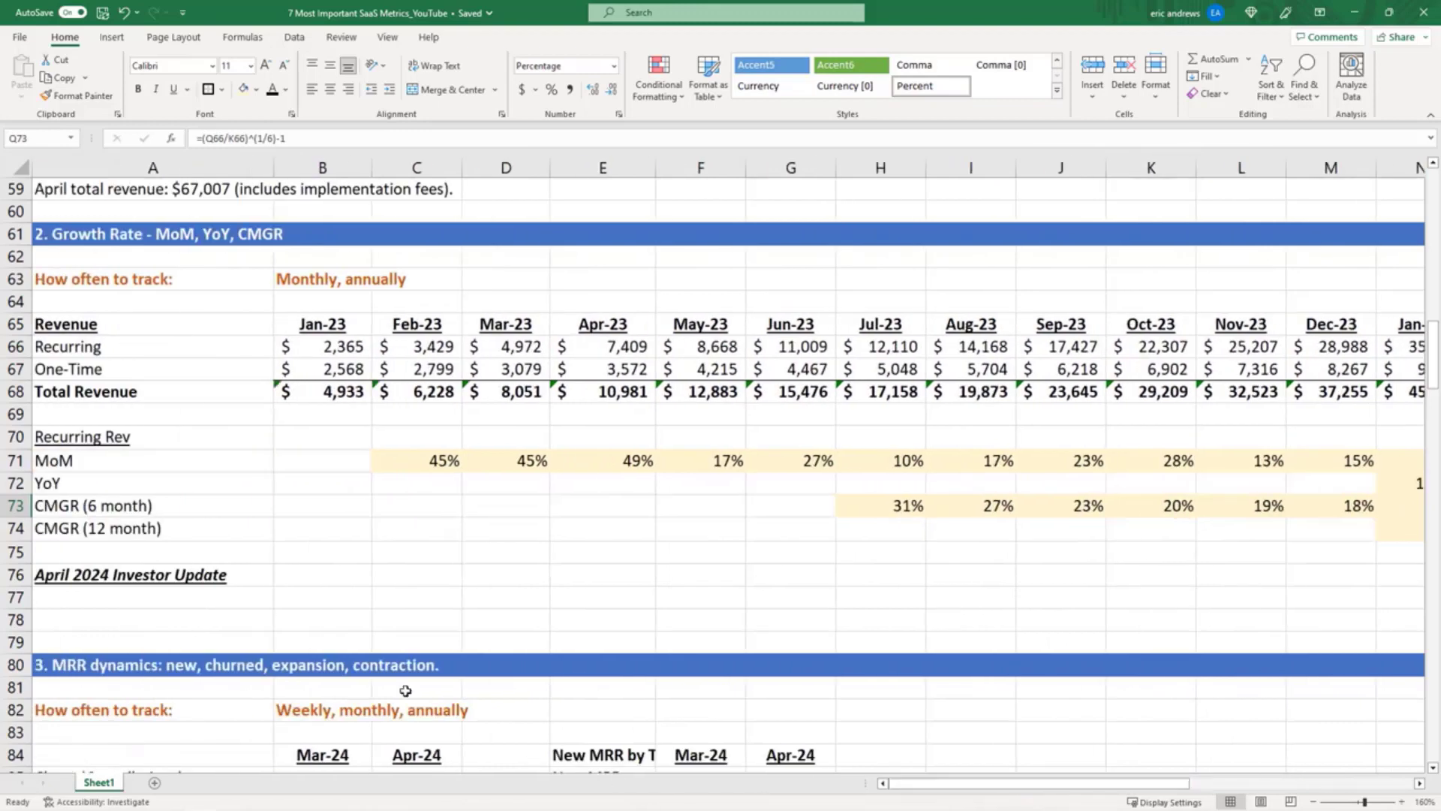
- Insert two blank rows at row 78 under the April 2024 Investor Update heading
click(74, 628)
key(shift+space)
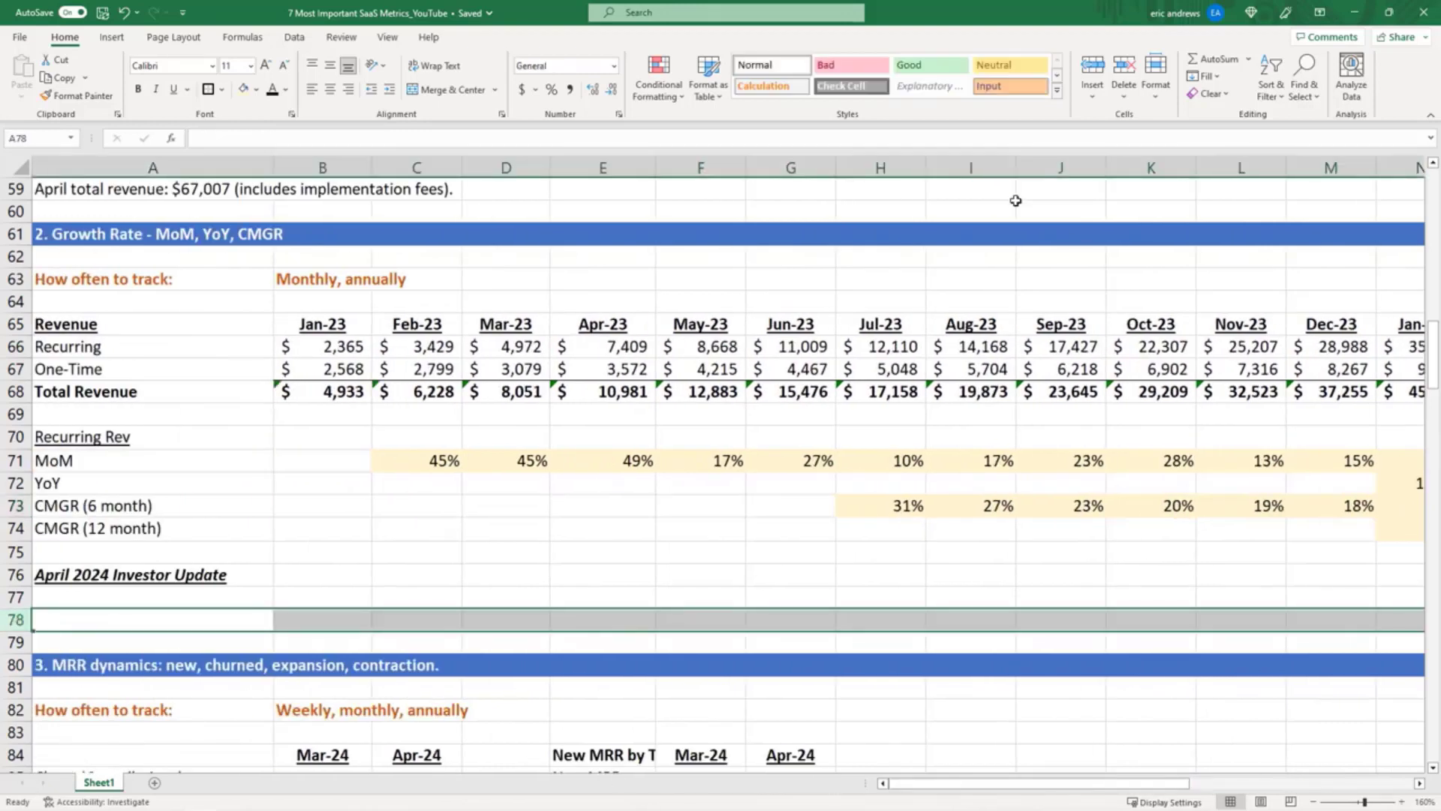
click(1092, 67)
click(1092, 67)
scroll(151, 401, down, 3)
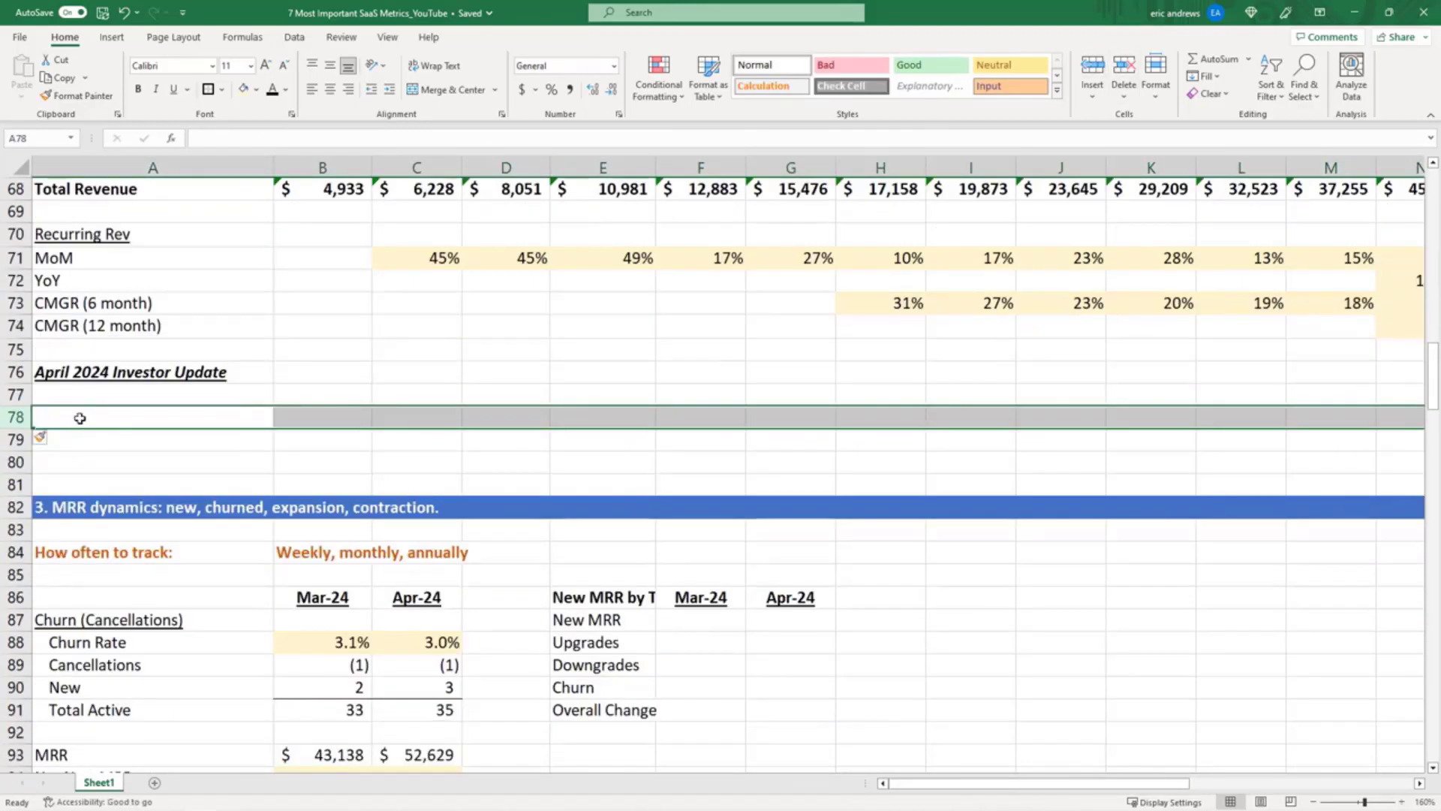
- In A78, enter the recurring revenue sentence: up 22% MoM, 610% YoY, 15% six-month CMGR
click(75, 417)
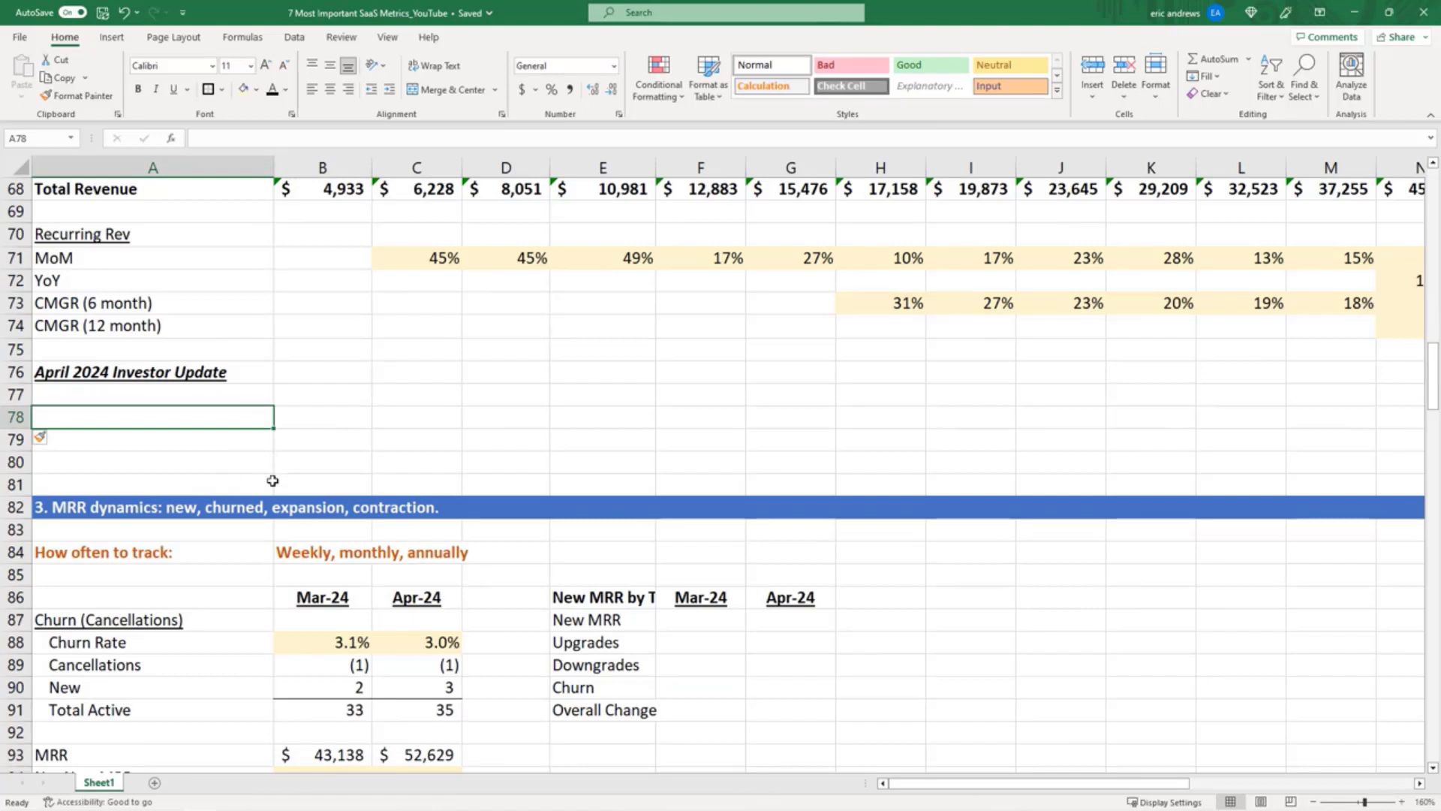
text(Recur)
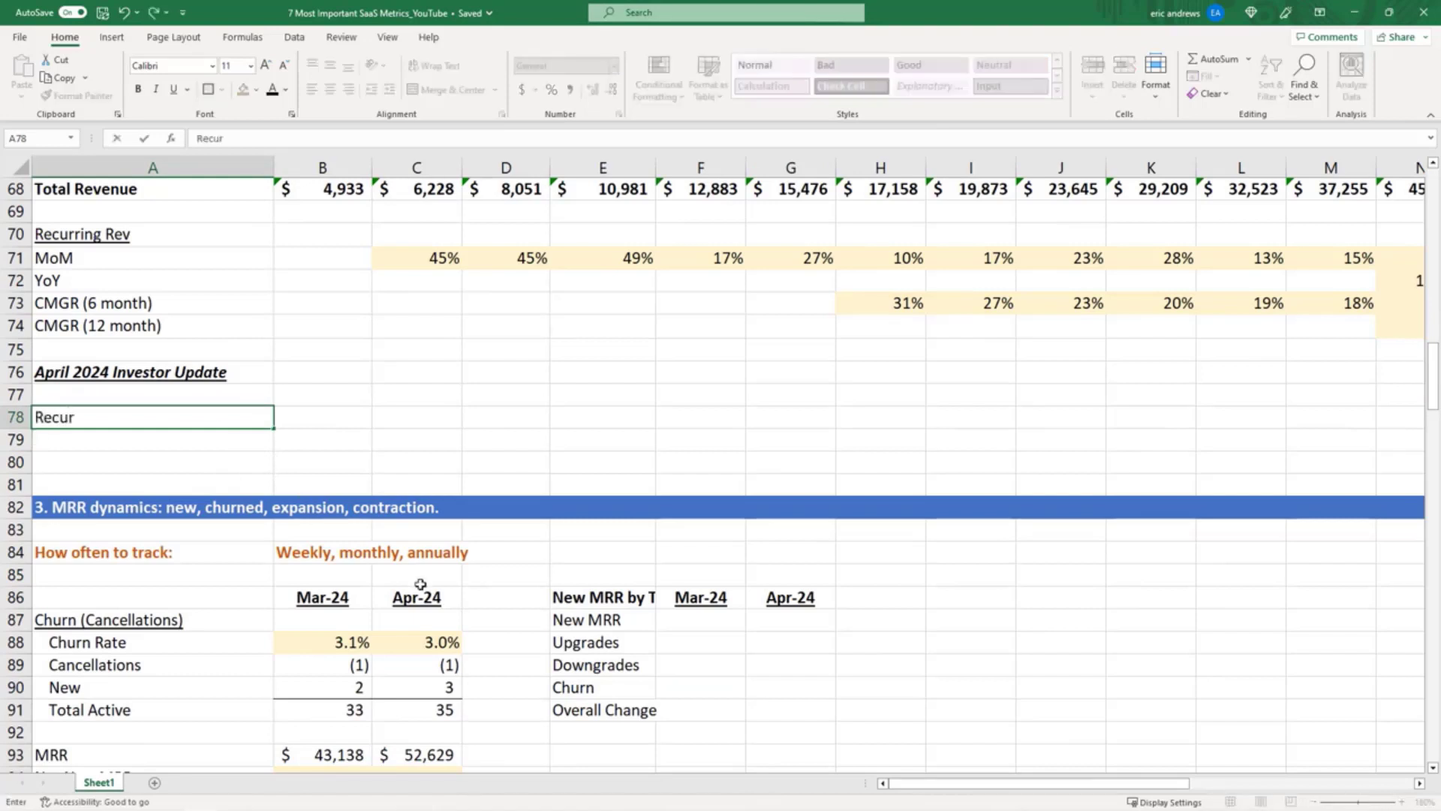
text(ring revenue is up 22% MoM, 610% YoY,)
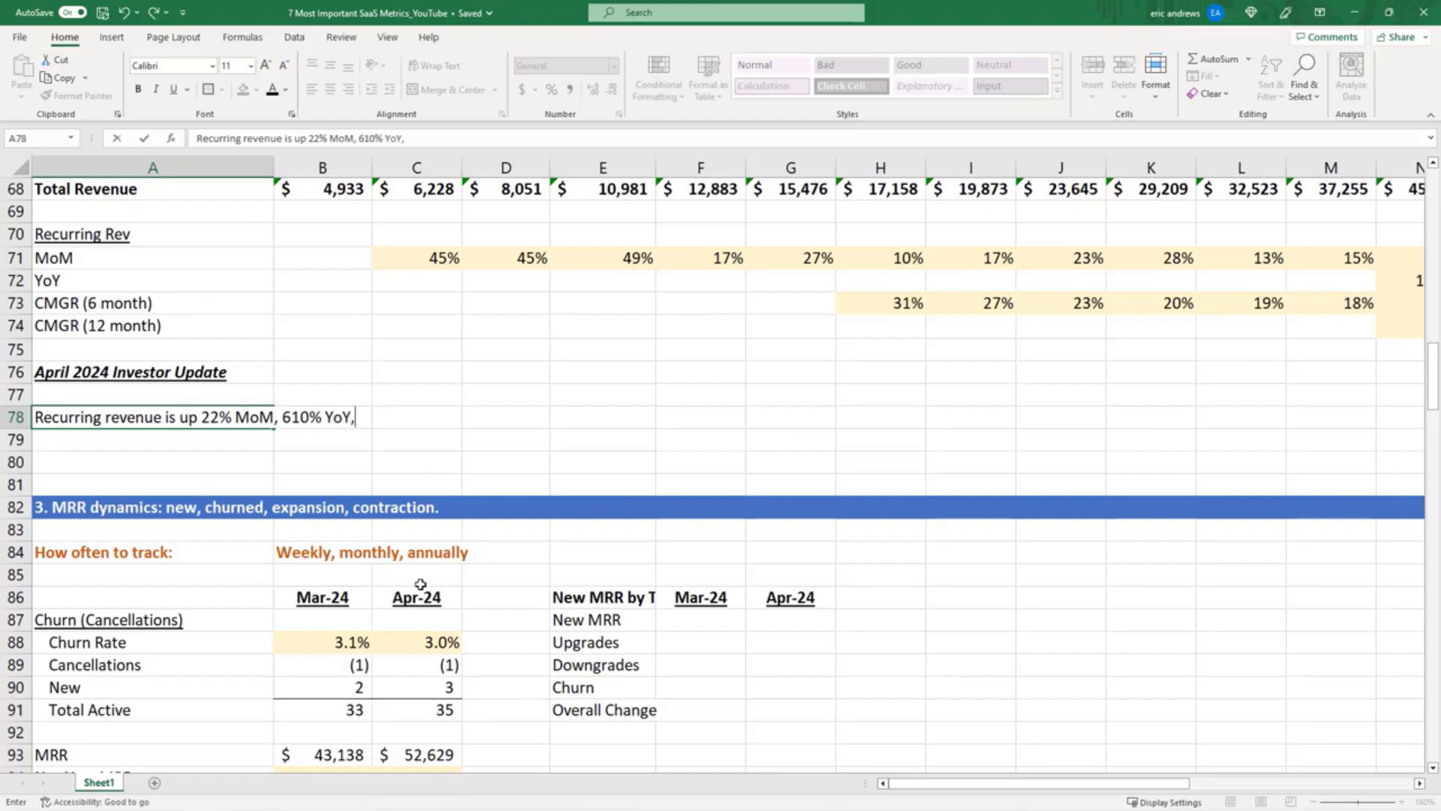
text(and has comp)
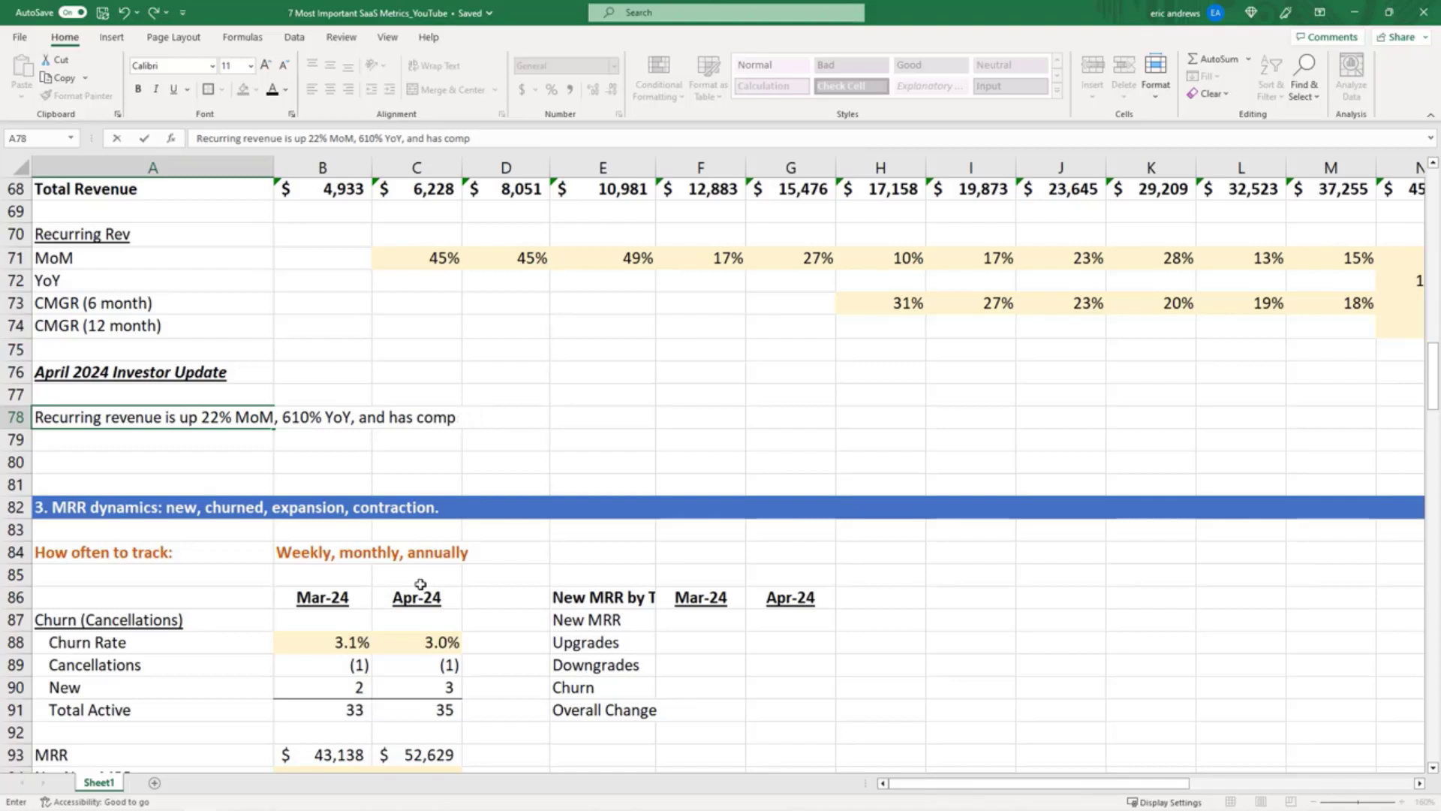
text(ounded mon)
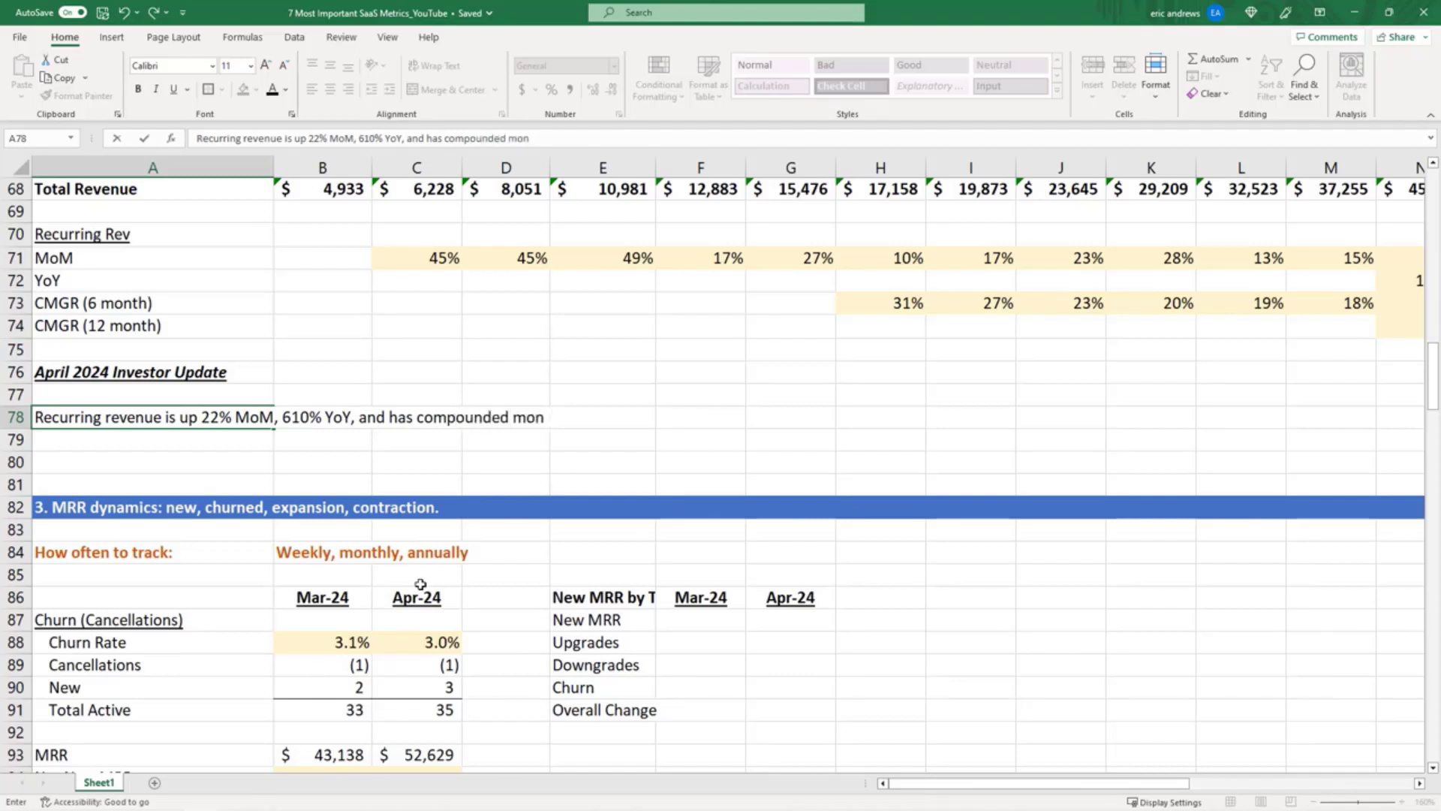
text(thly at 15%)
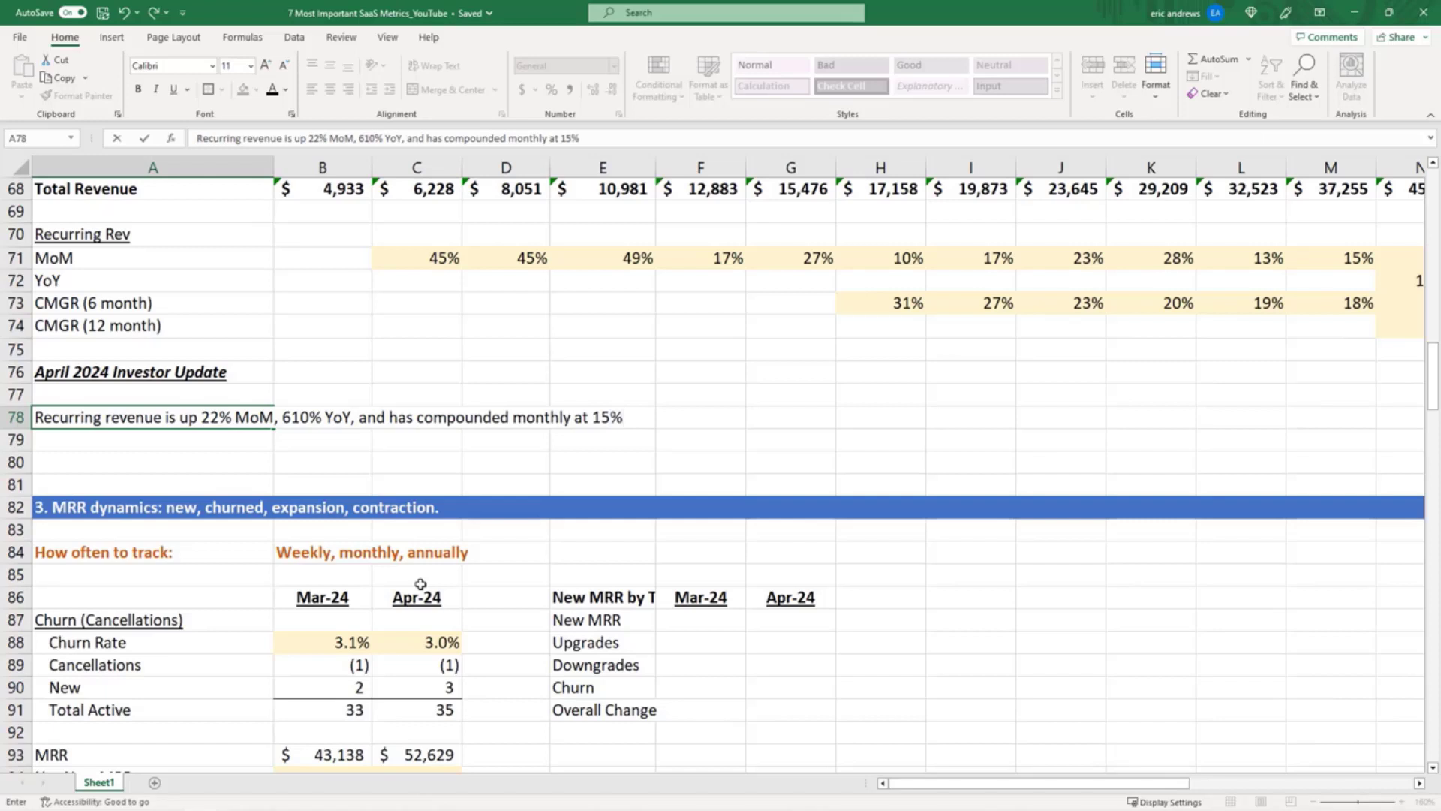
text( (CMGR) over the last )
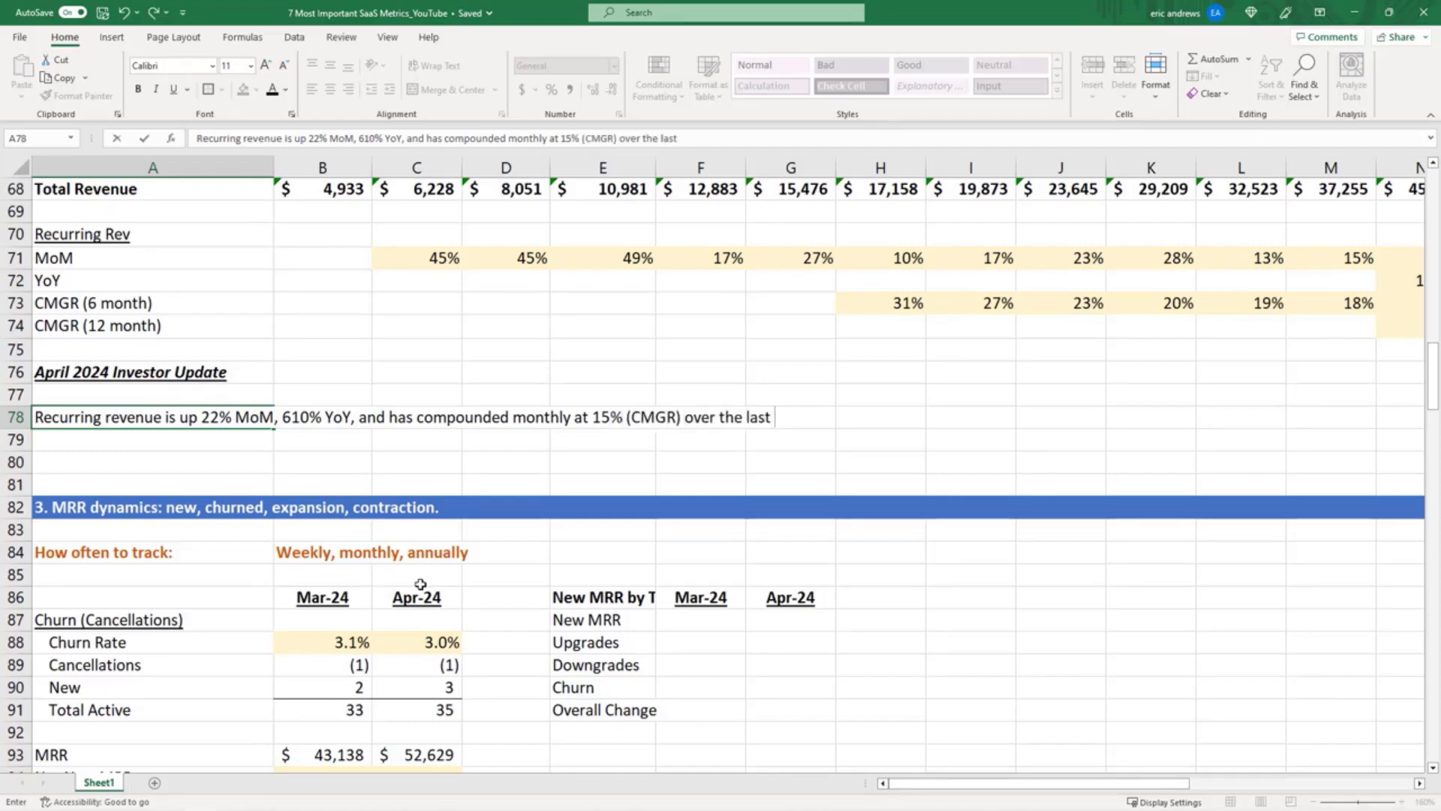
text(6 months.)
key(Return)
key(Up)
key(Up)
key(Up)
key(Up)
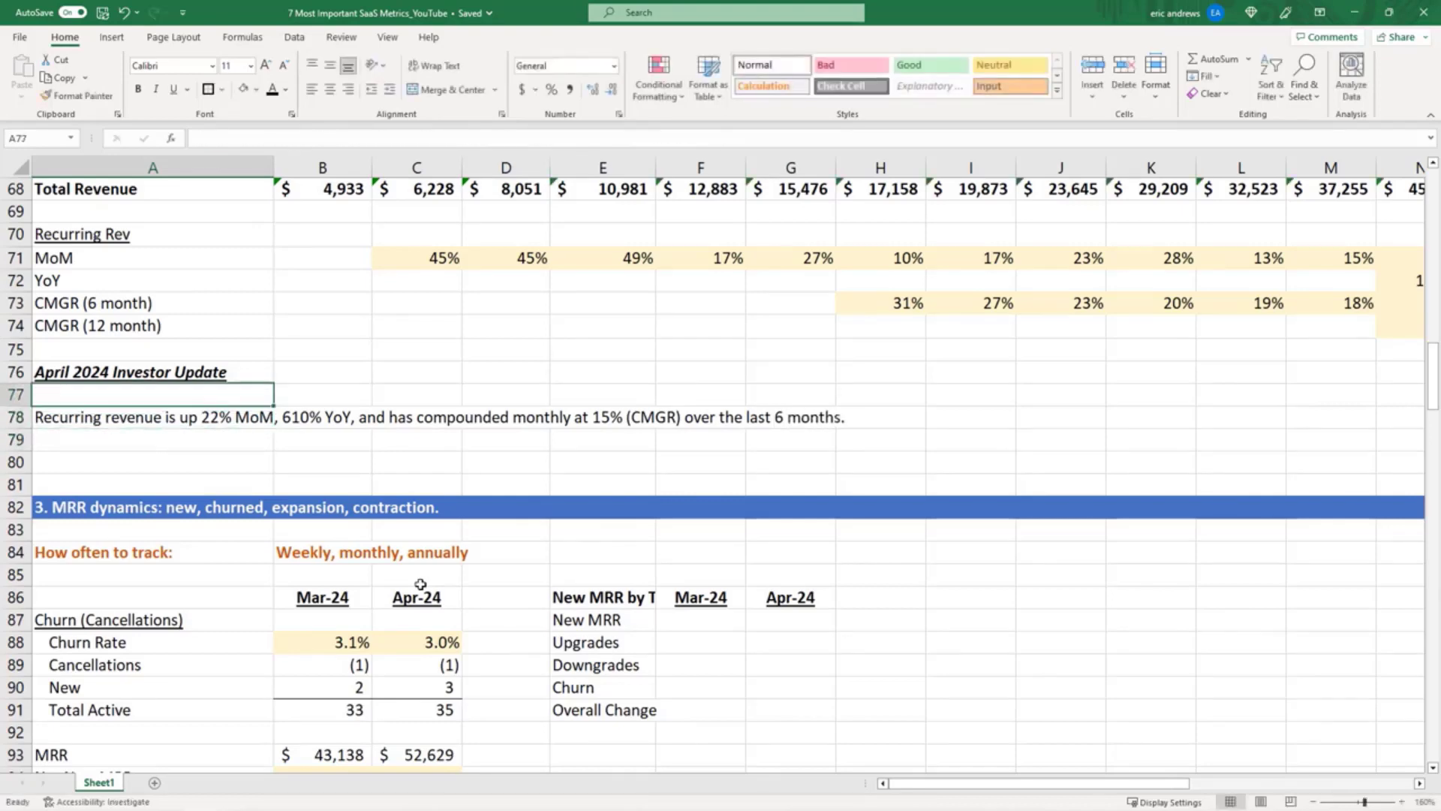
- Zoom the sheet to 130% and select row 80 below the investor update sentence
click(1313, 802)
click(1313, 802)
click(1313, 802)
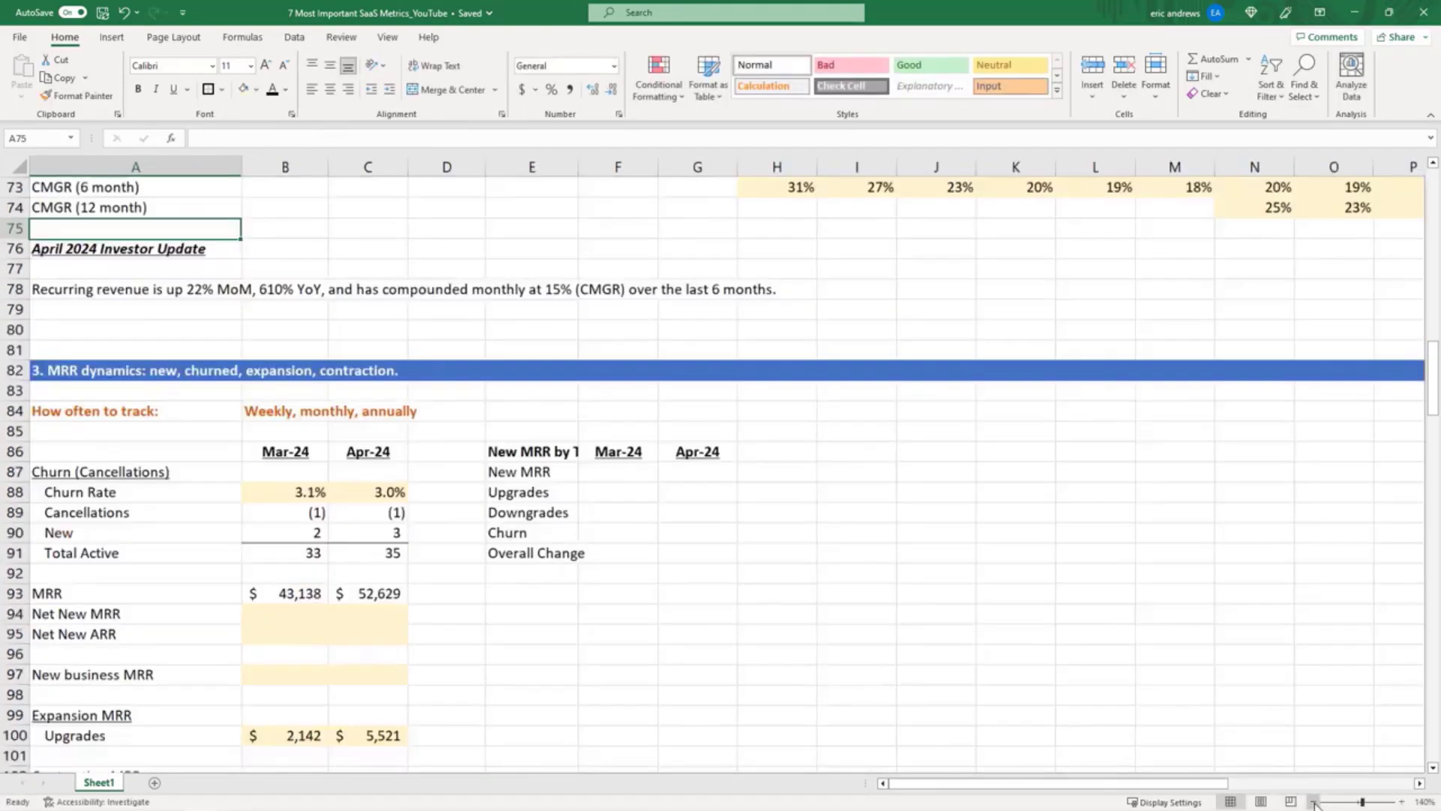
scroll(1106, 637, down, 2)
scroll(1051, 631, up, 8)
scroll(773, 523, down, 1)
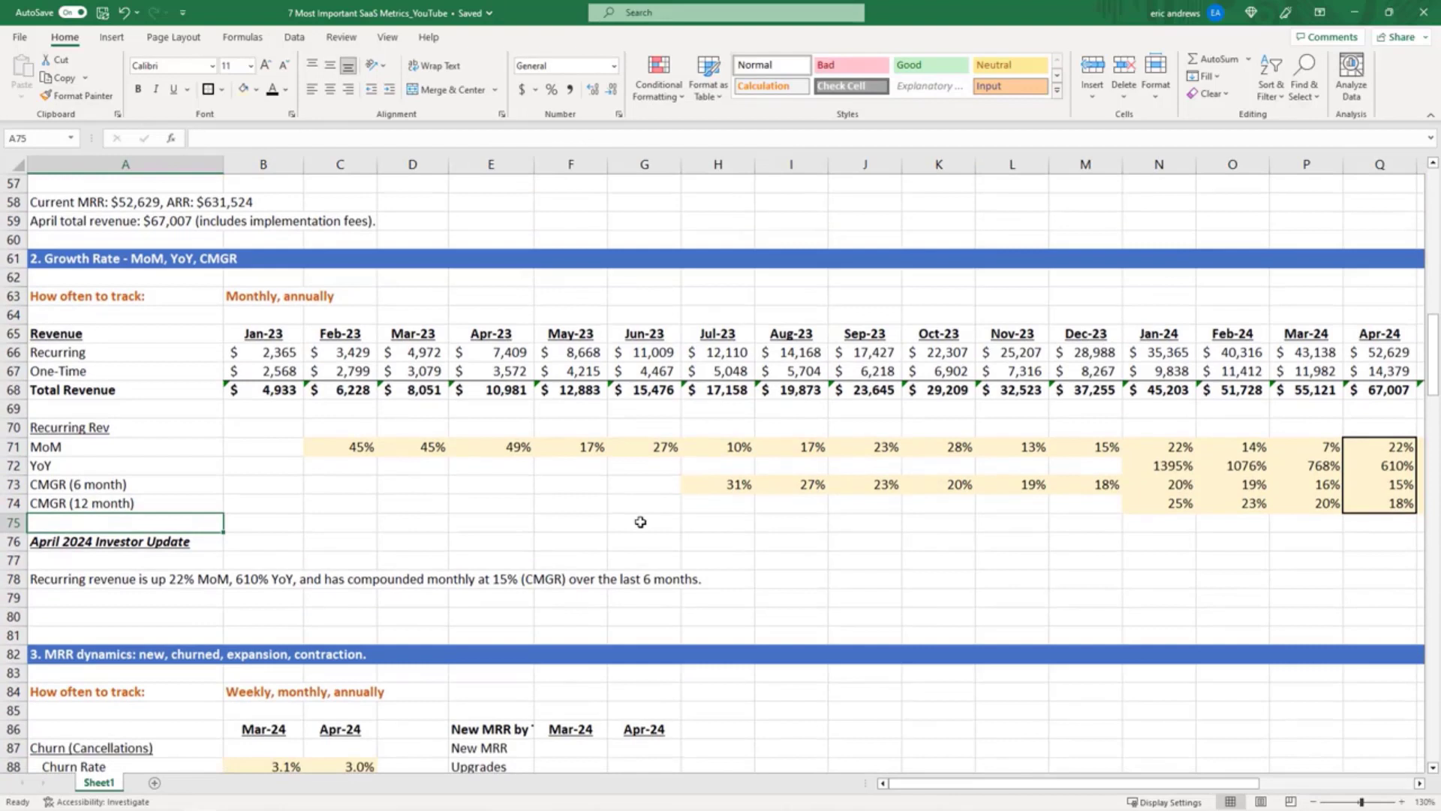
click(13, 616)
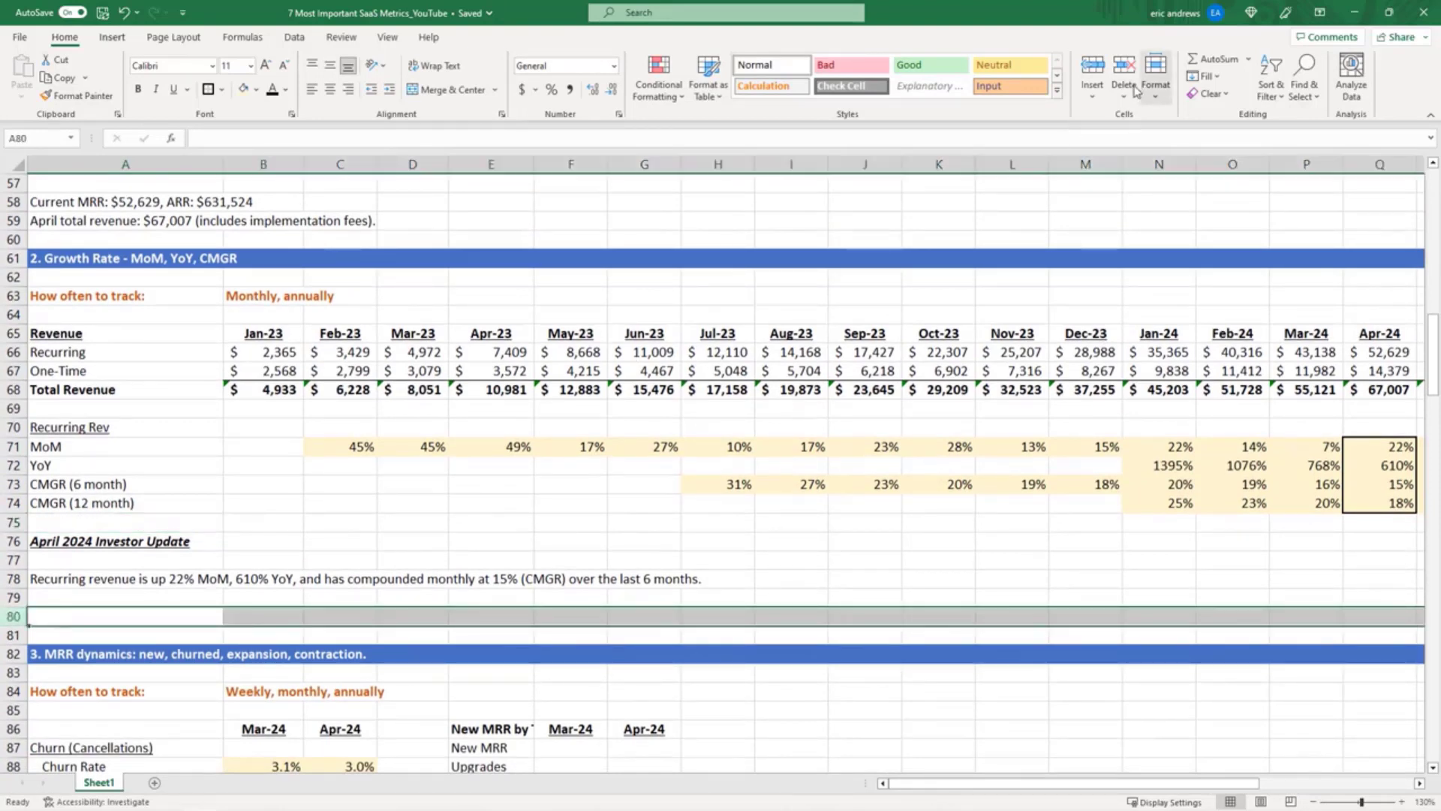
scroll(1131, 111, down, 1)
scroll(1119, 94, up, 1)
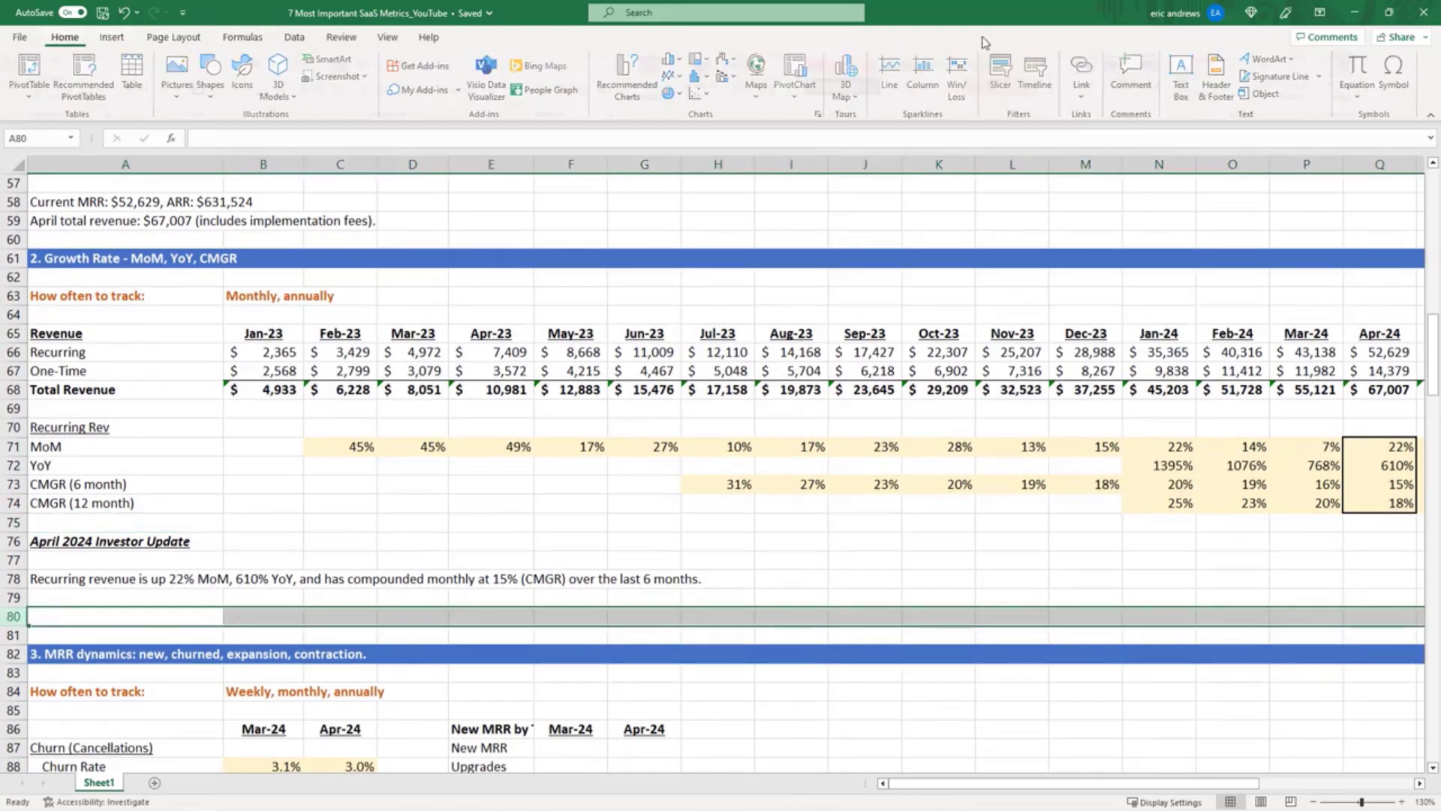